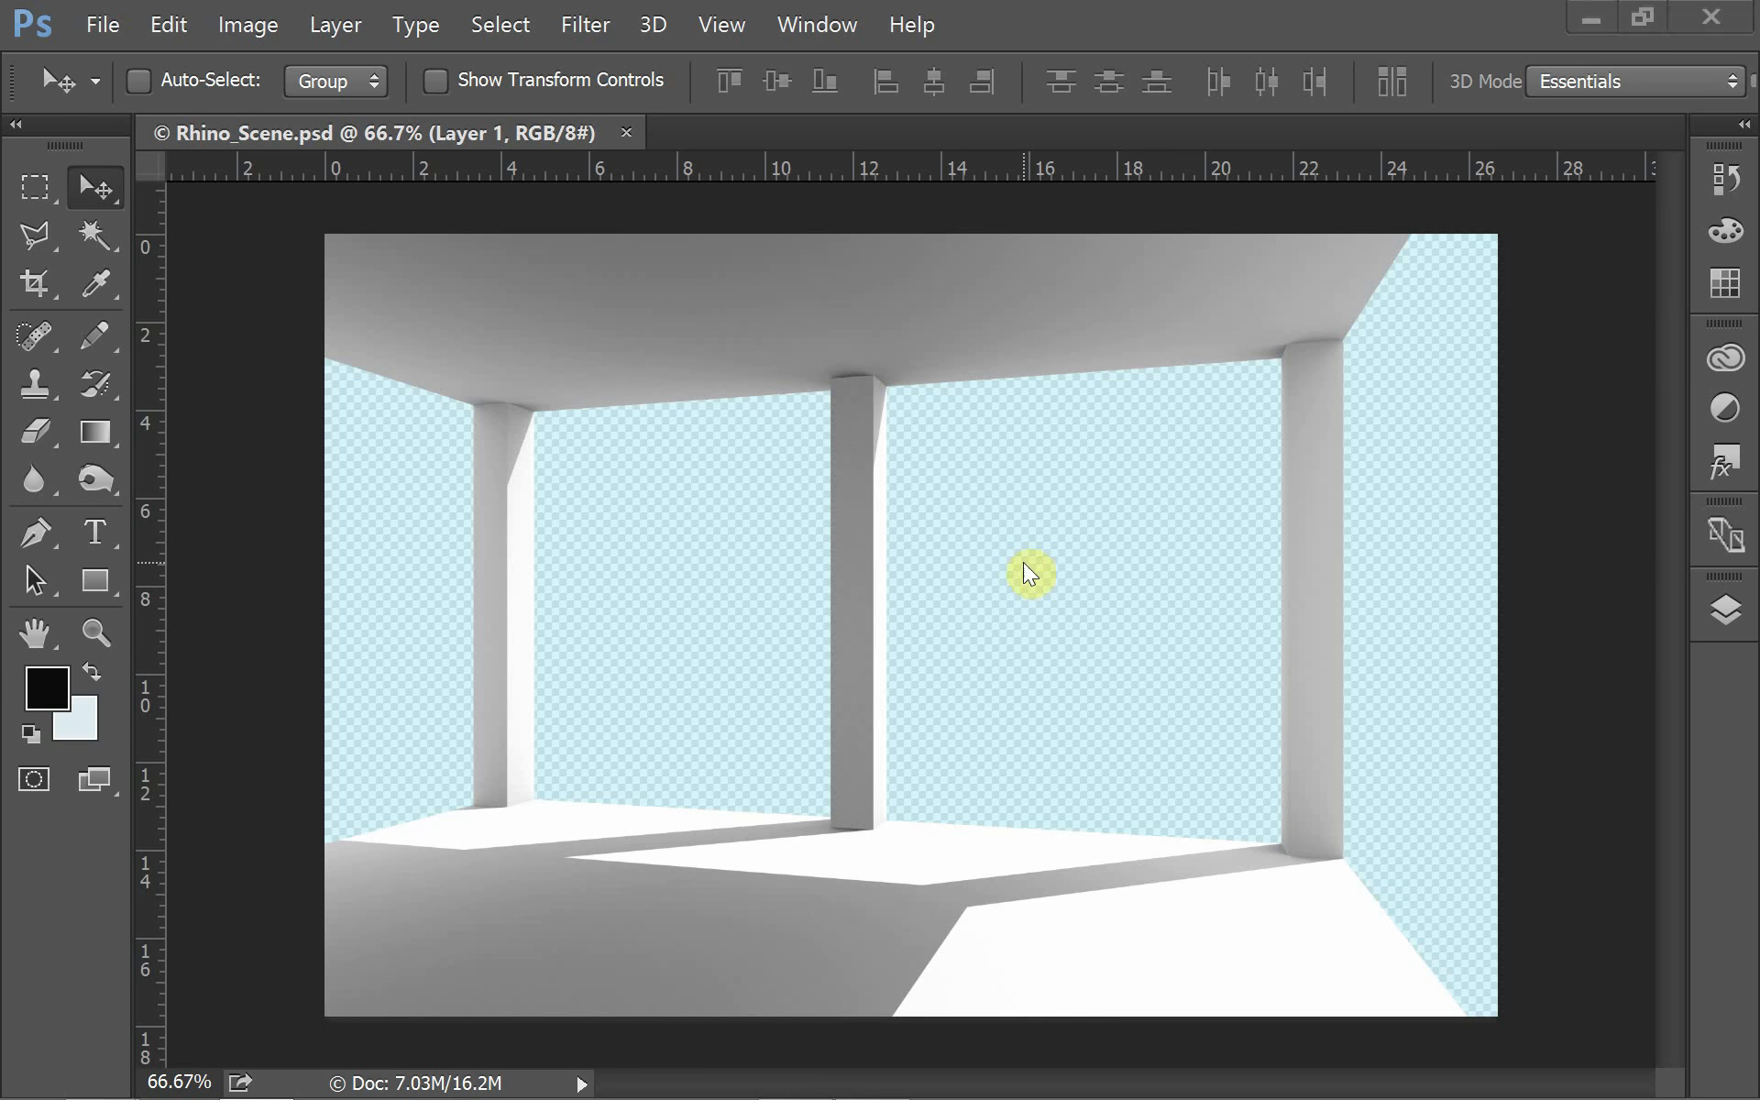
# Switch to the browser and turn on all notifications for the subscribed YouTube channel.
pyautogui.hotkey('alt', 'Tab')
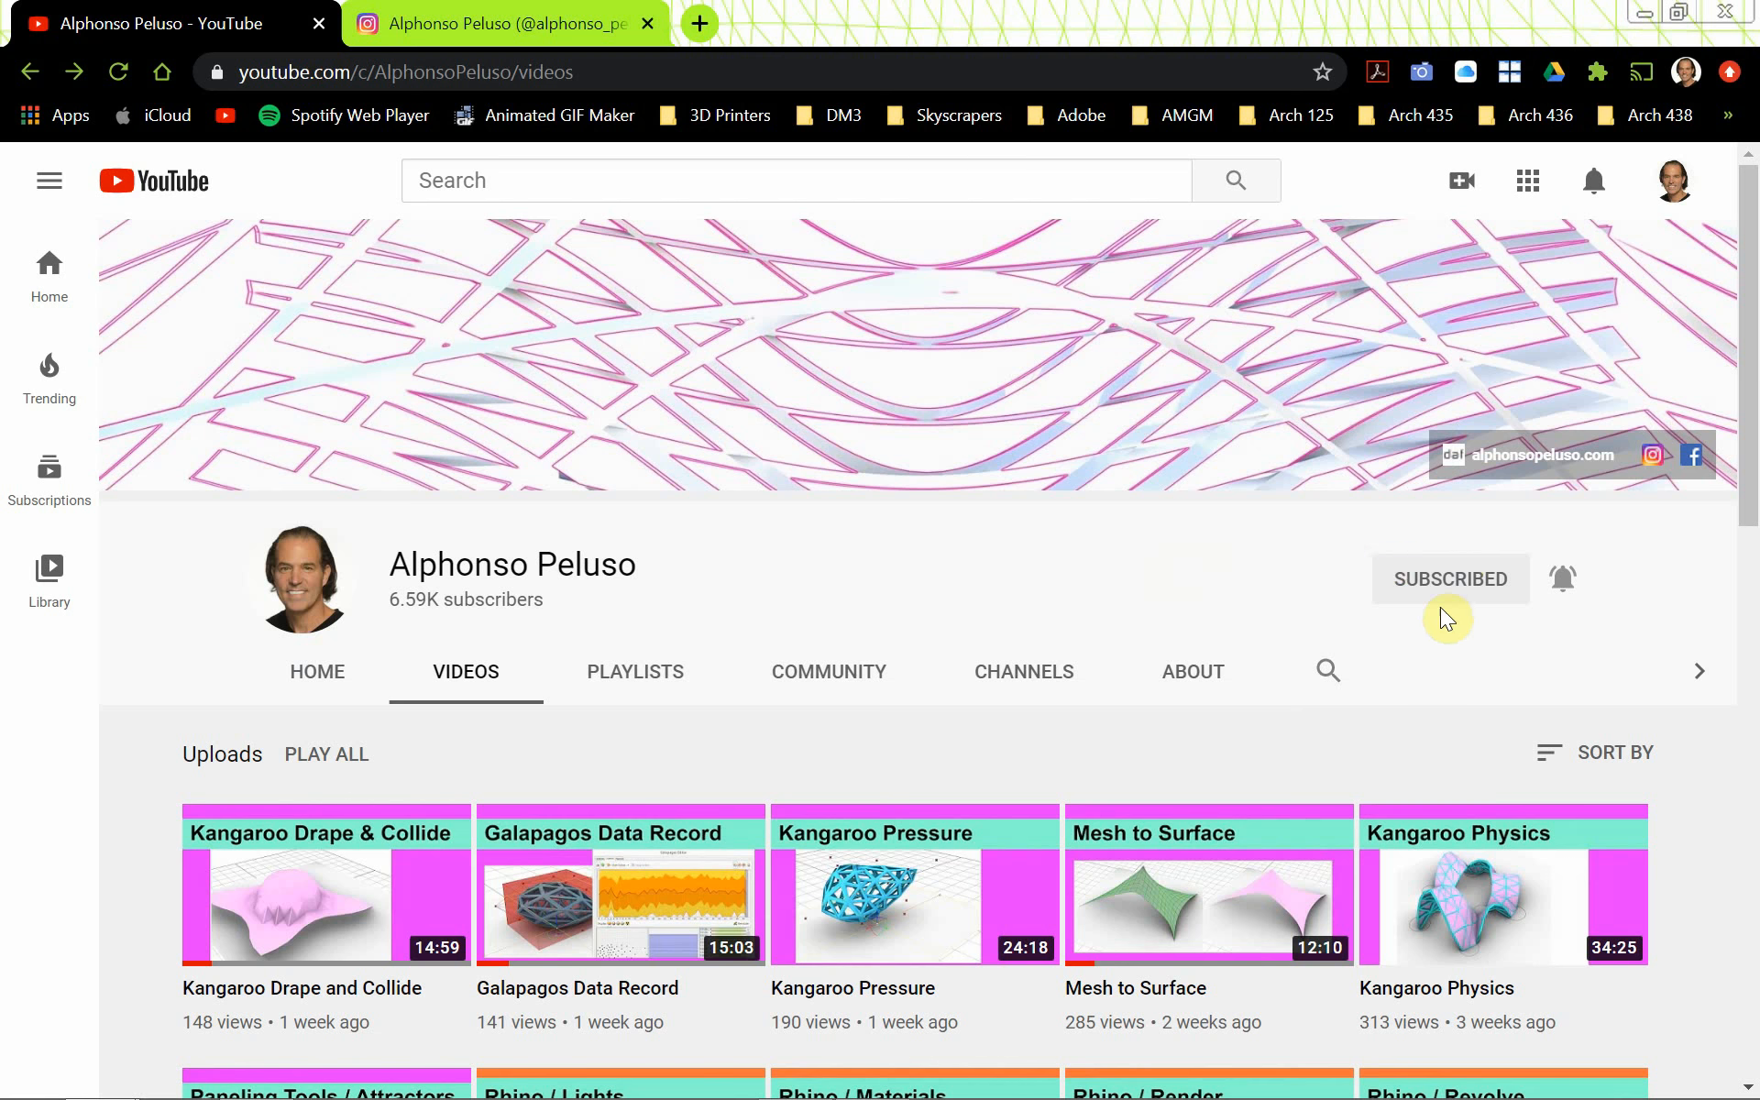
pyautogui.click(1560, 596)
pyautogui.click(1494, 639)
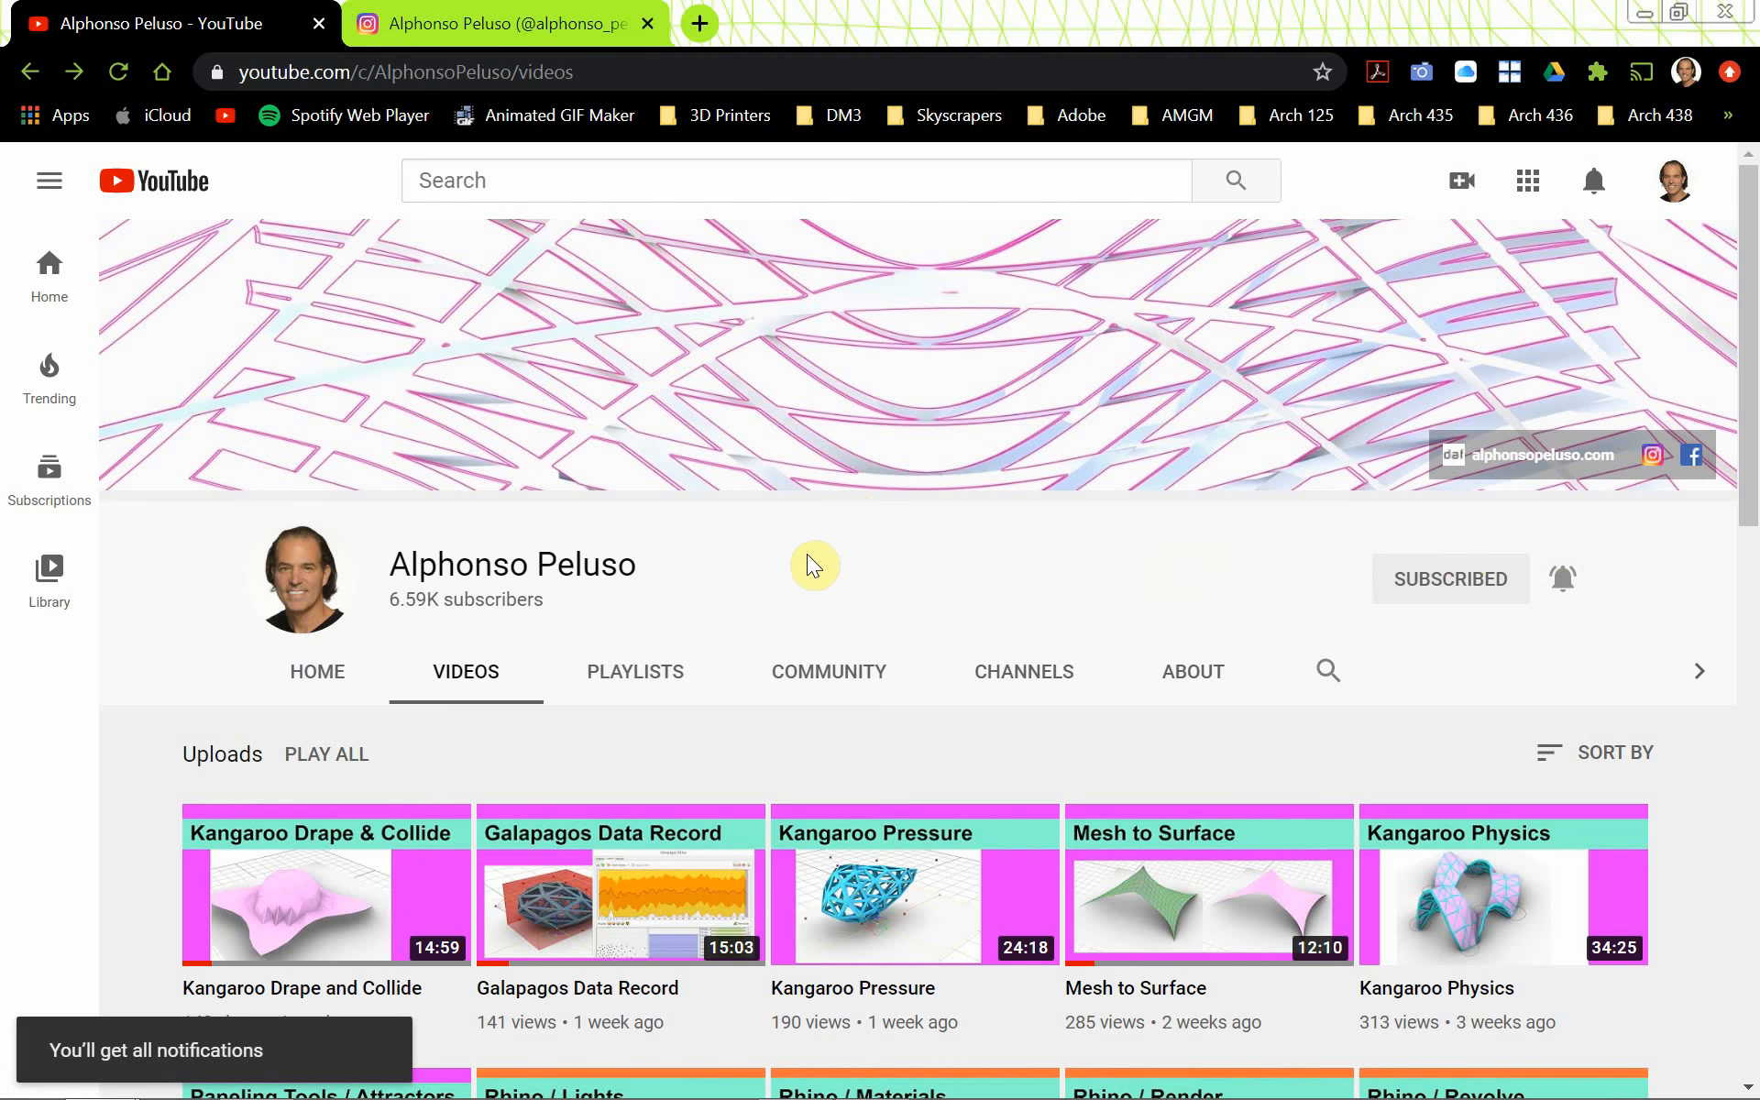
# Look through the channel's uploaded tutorial videos and return to the start of the page.
pyautogui.scroll(-3, 807, 559)
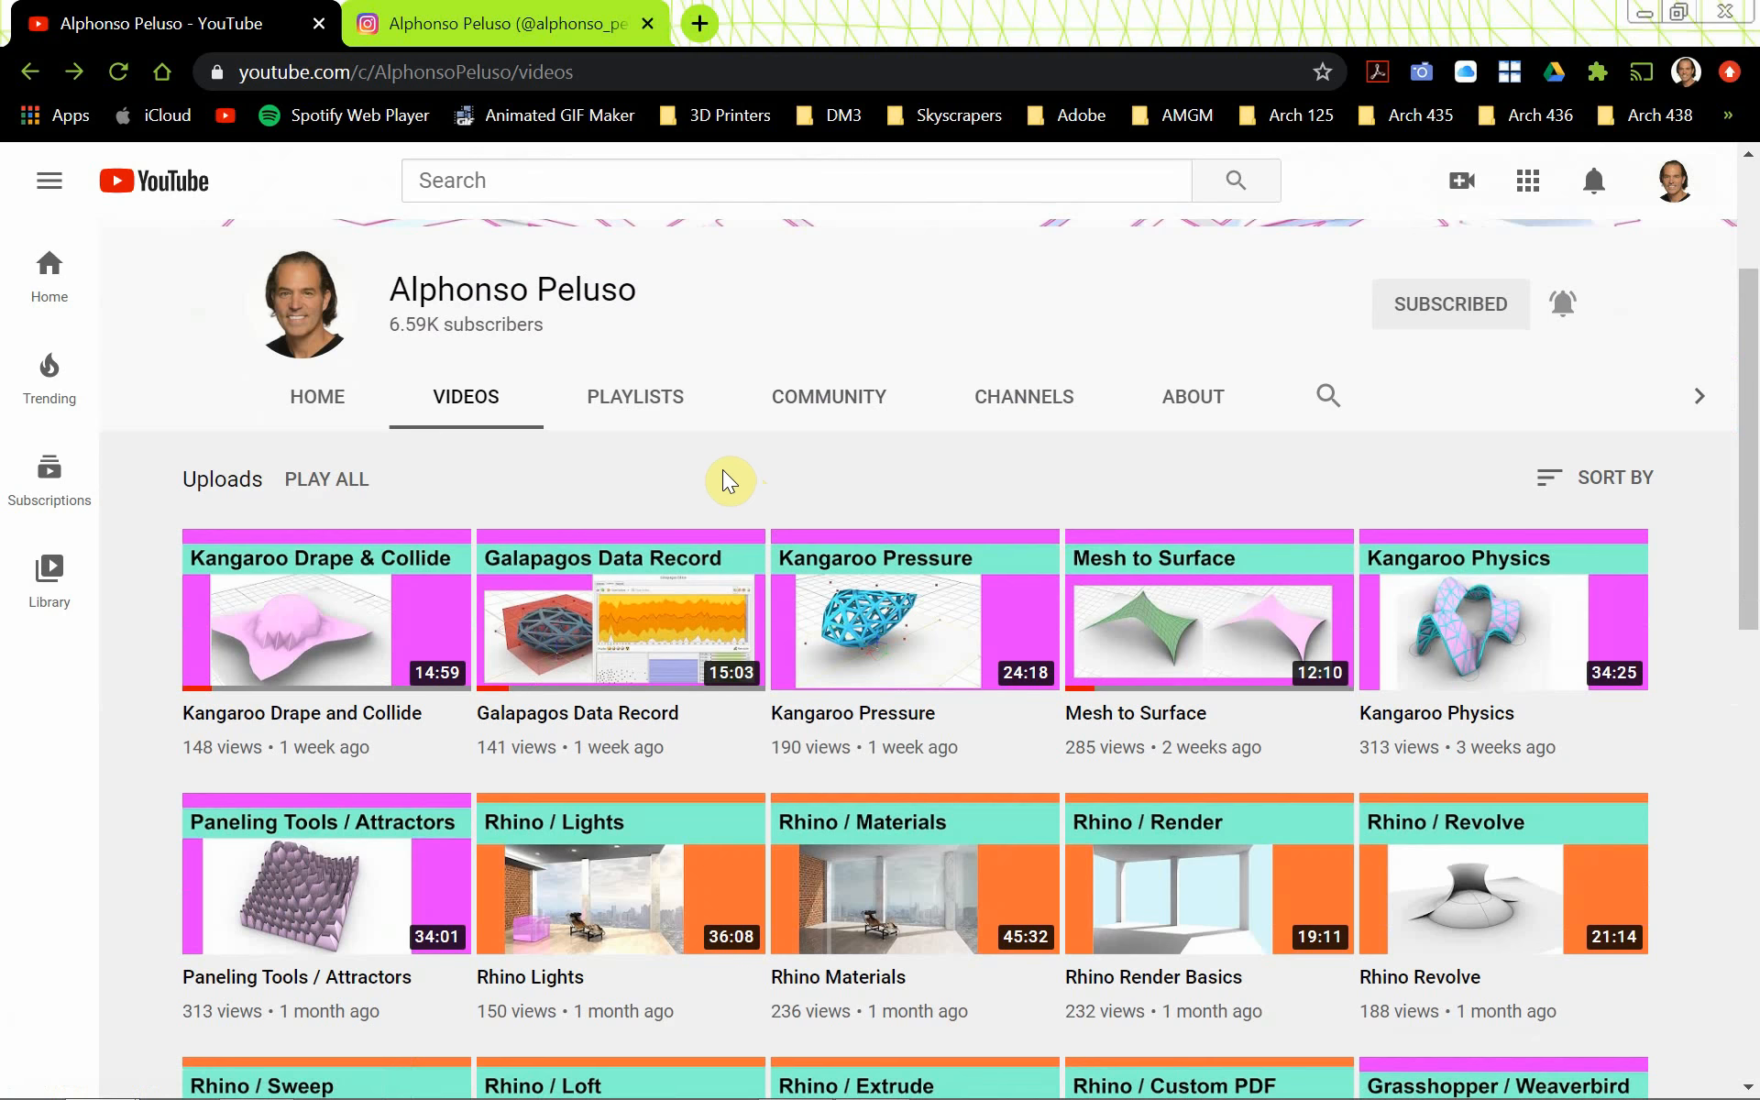
pyautogui.scroll(-9, 723, 472)
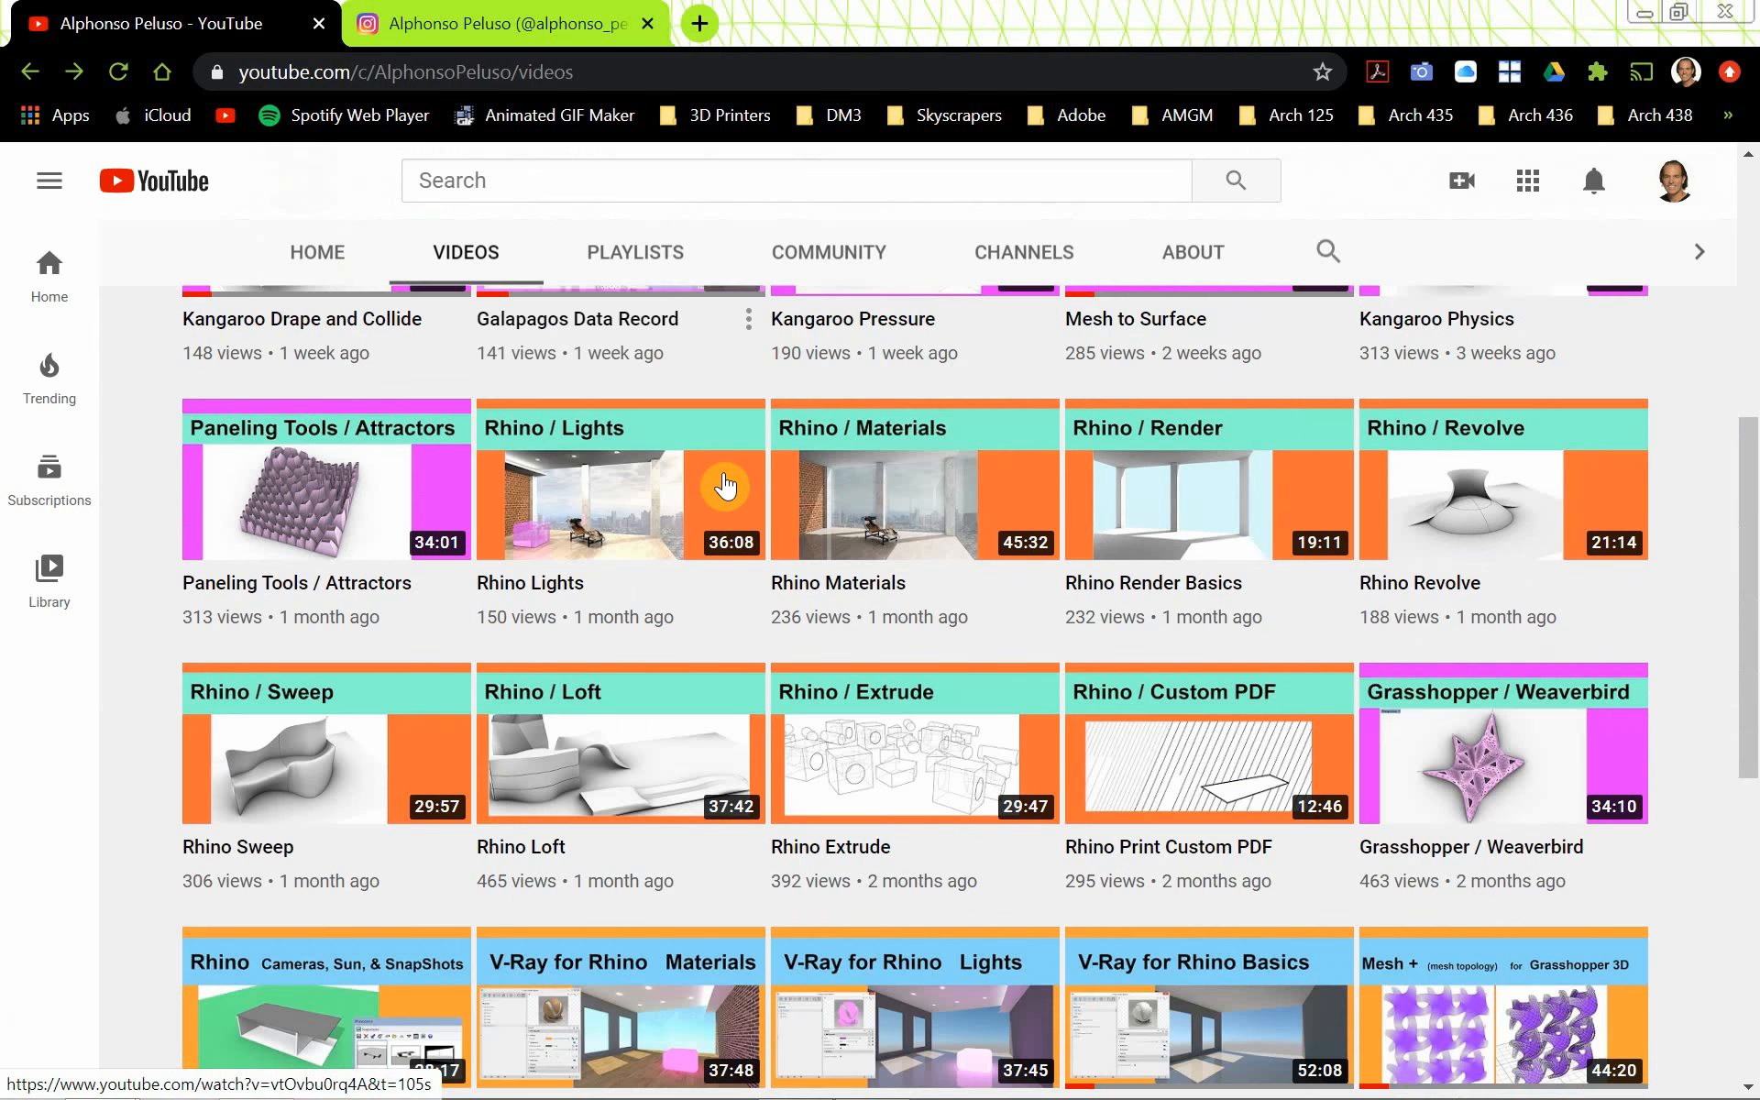
pyautogui.scroll(-2, 739, 495)
pyautogui.scroll(9, 742, 499)
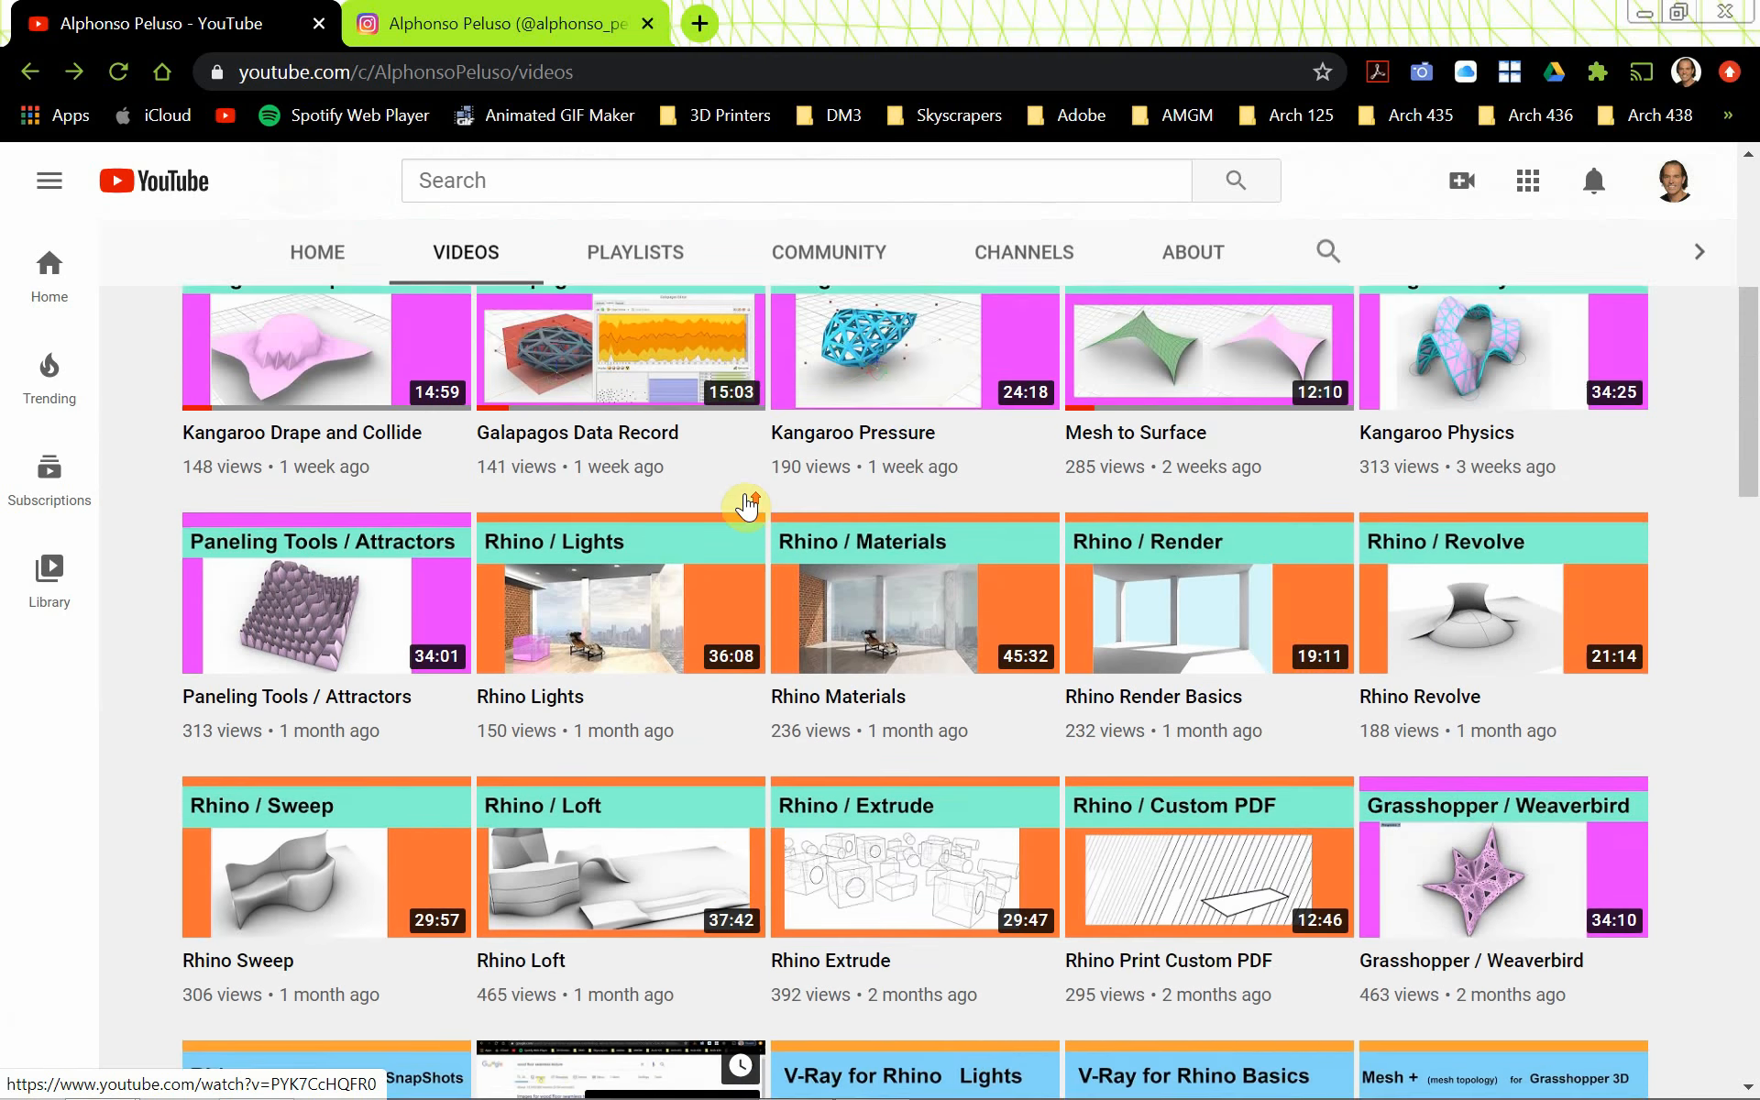
pyautogui.scroll(4, 746, 499)
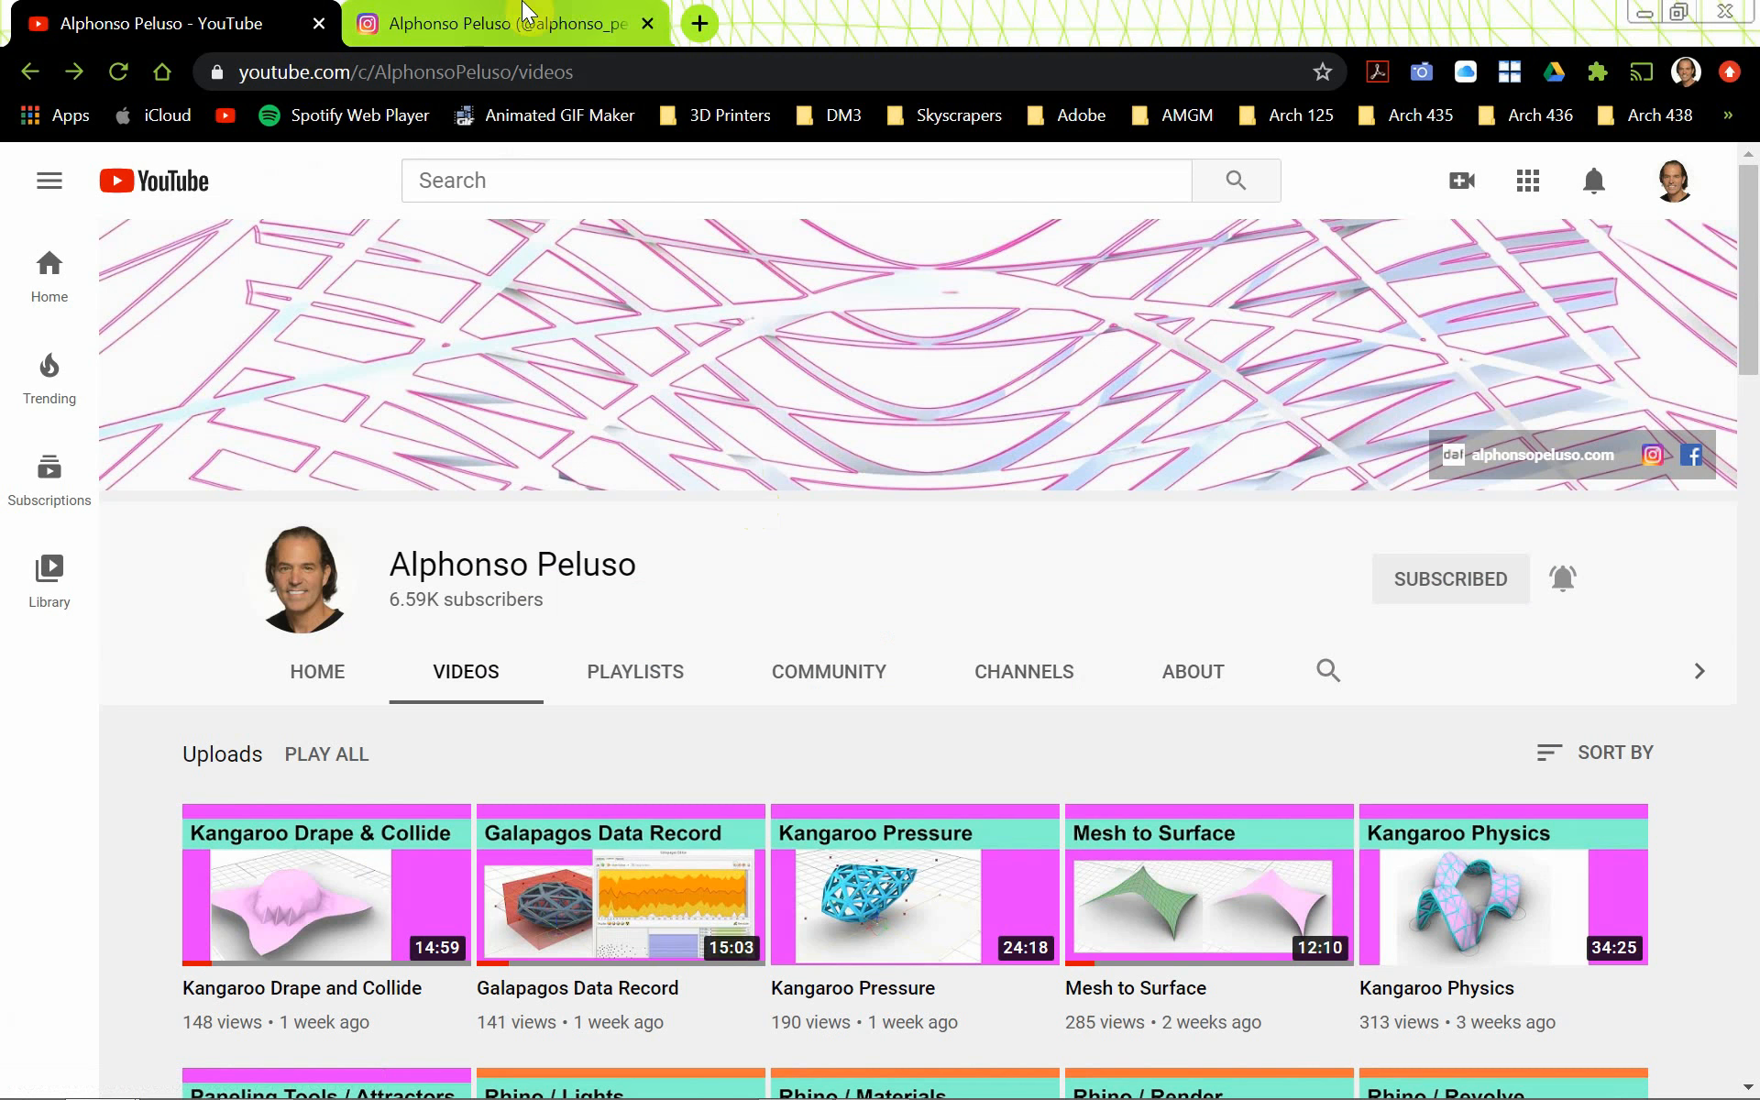
# Bring up the open Instagram profile and look through its posts.
pyautogui.click(471, 35)
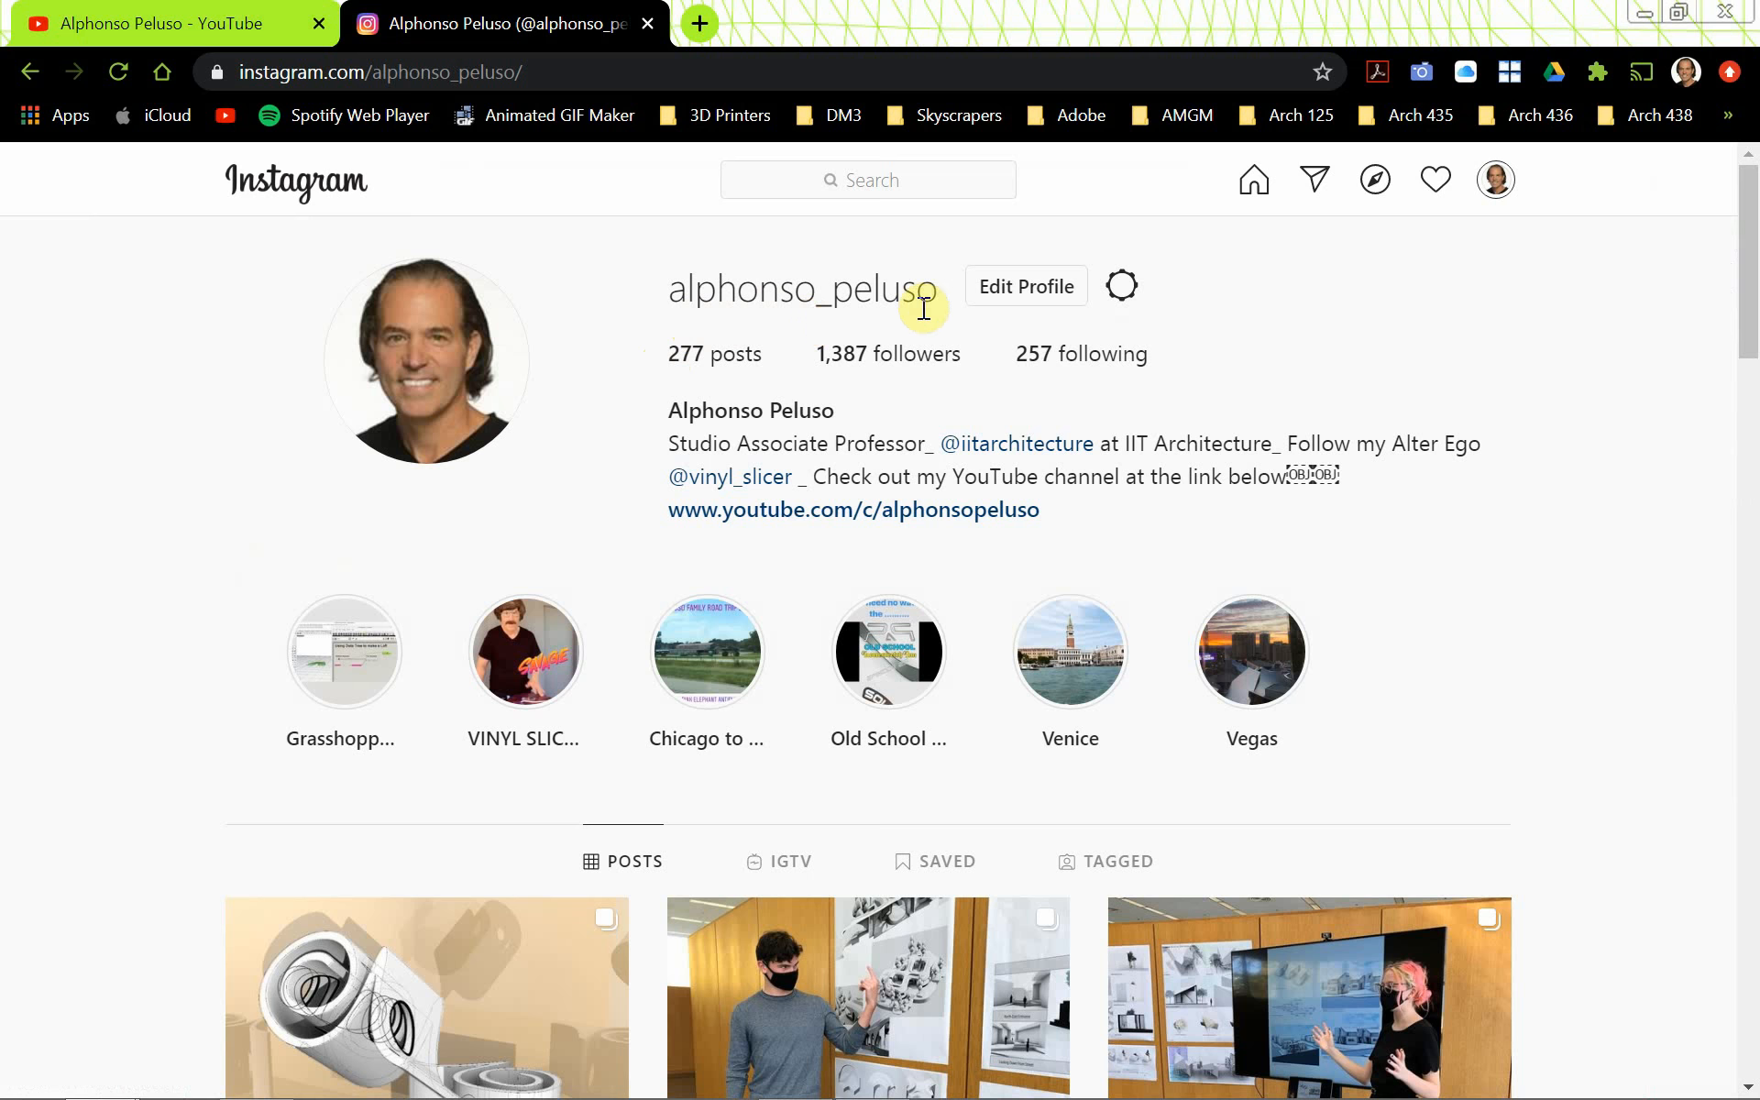
pyautogui.scroll(-5, 599, 541)
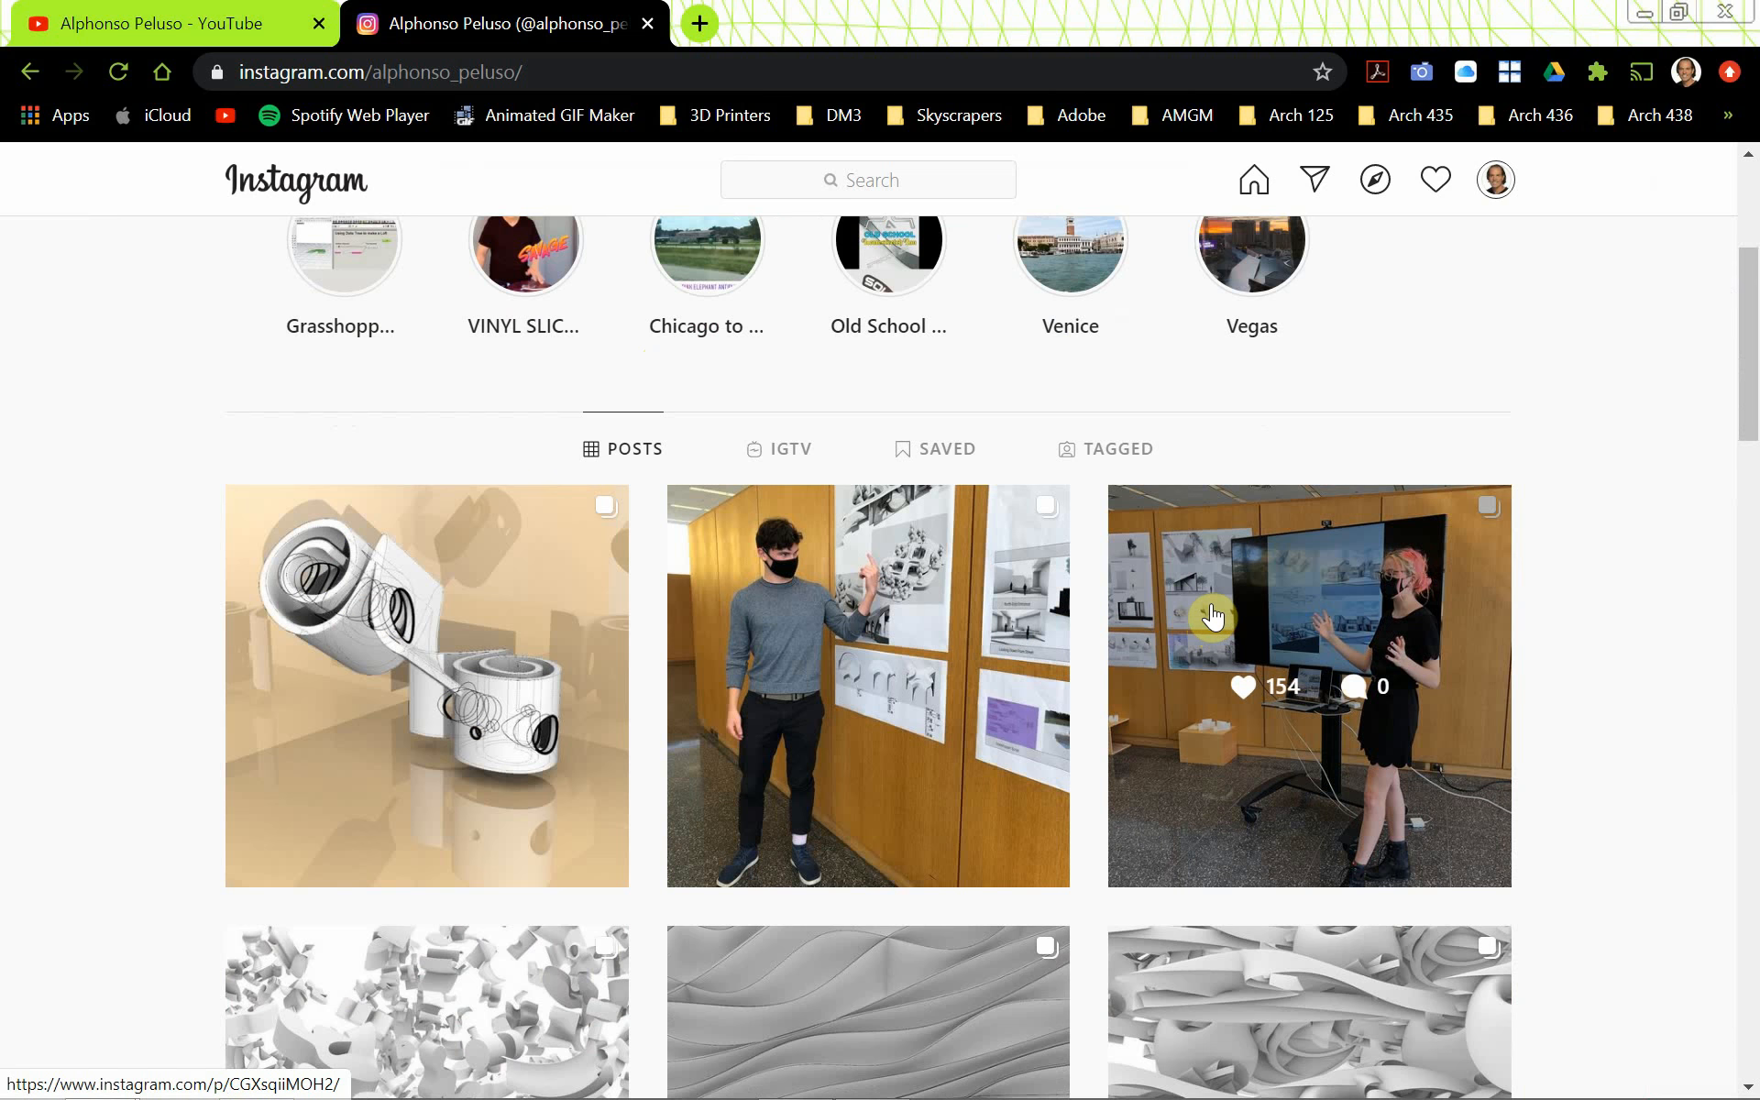
pyautogui.scroll(-8, 1212, 616)
pyautogui.scroll(5, 1210, 623)
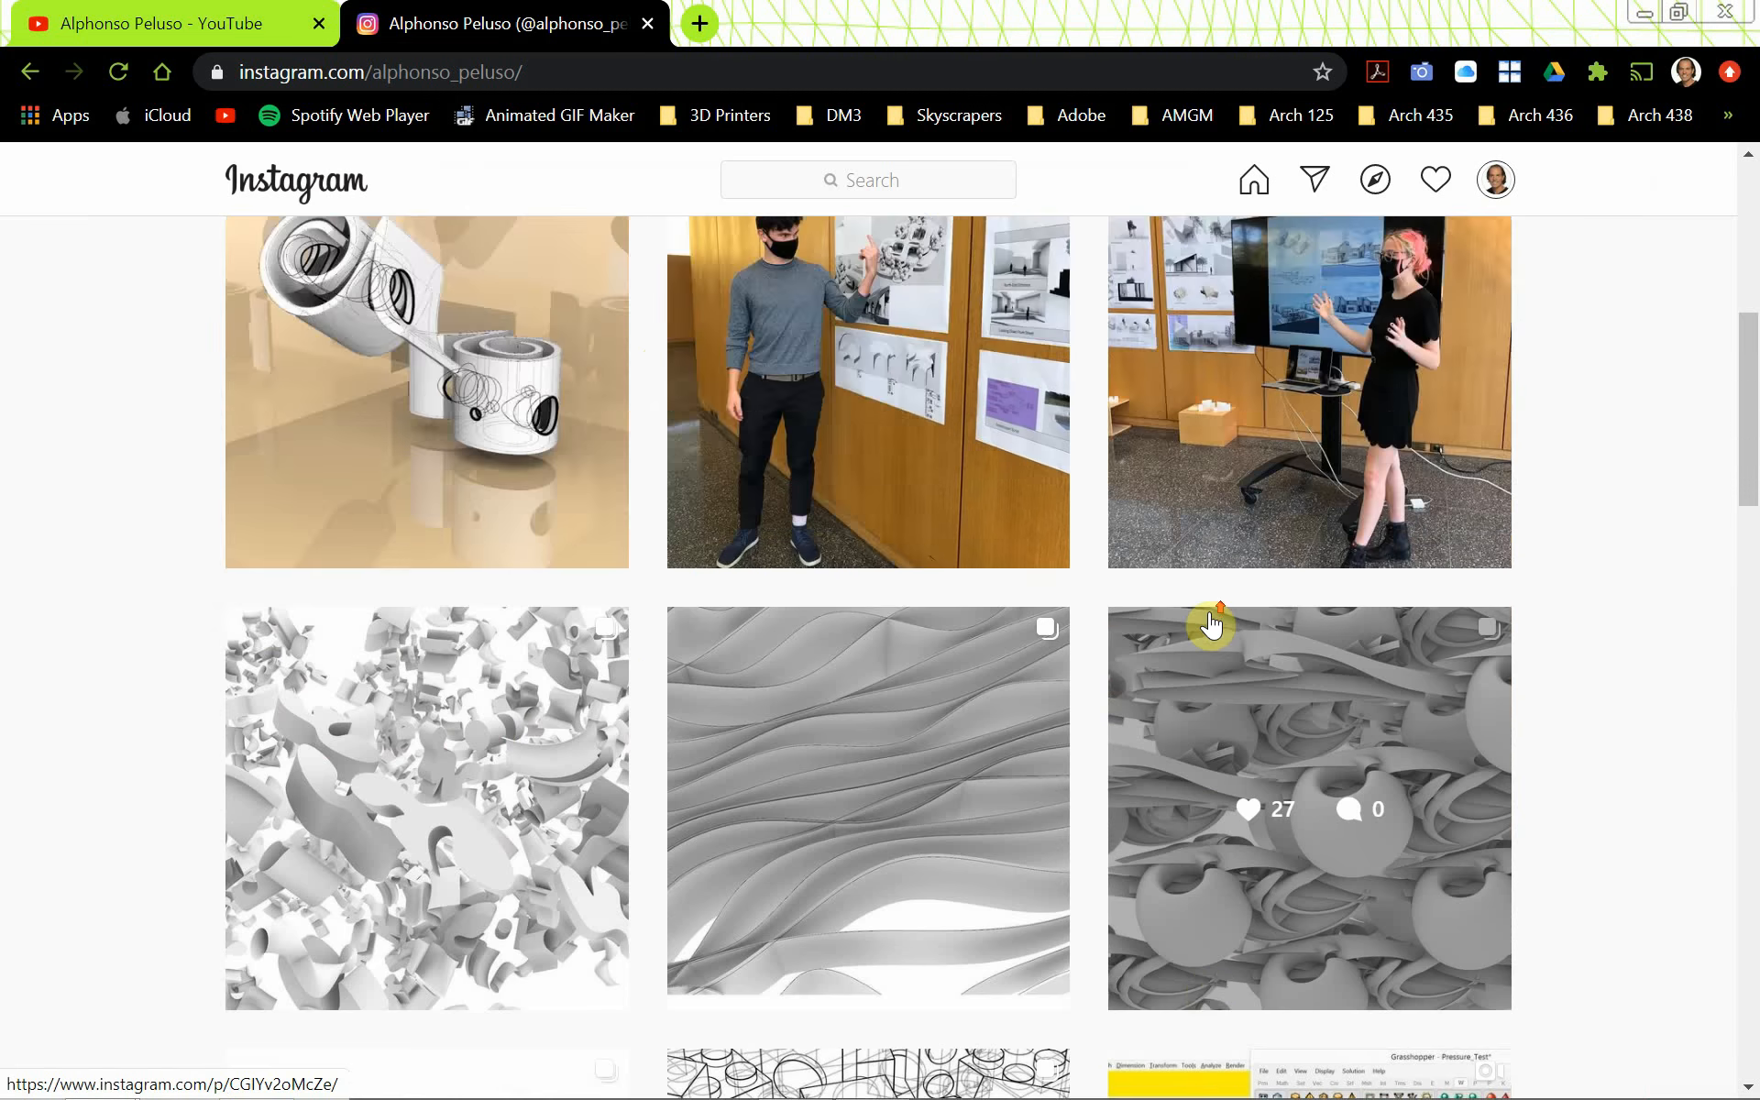
pyautogui.scroll(8, 1212, 619)
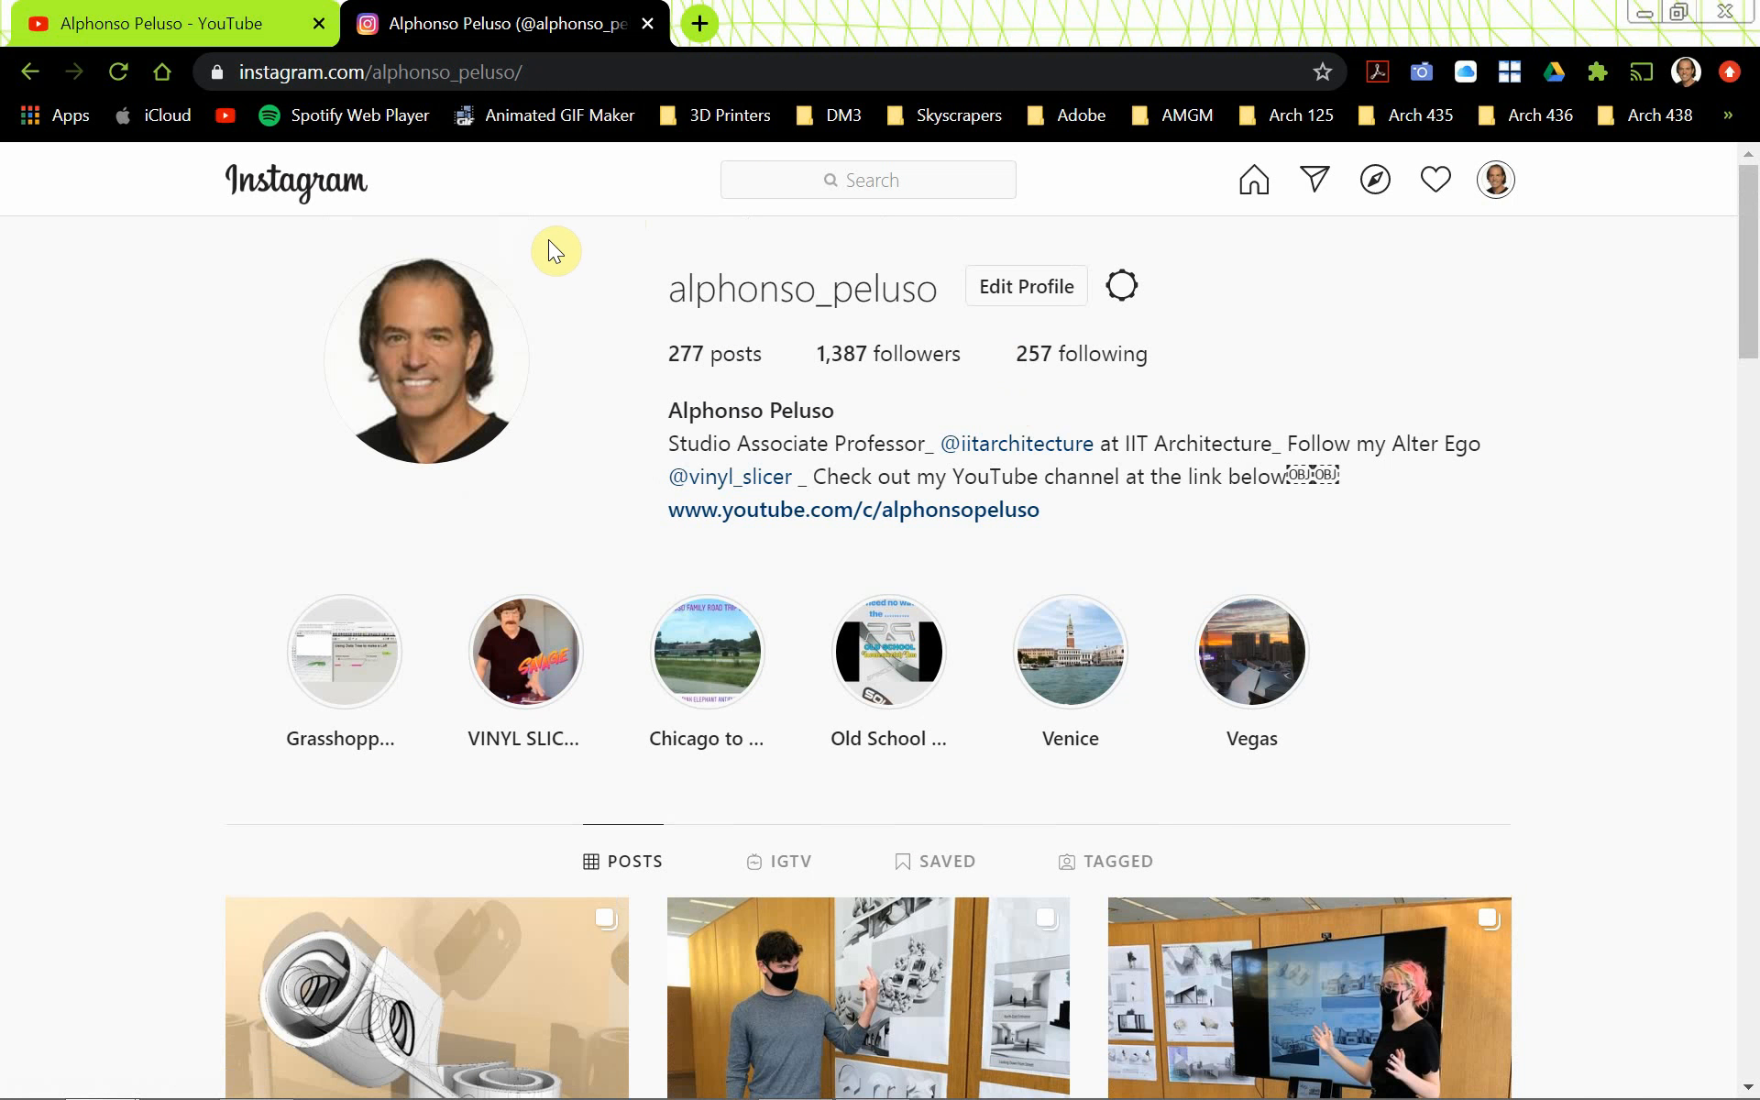
# Switch to Photoshop and set the image width to 10 inches with Resample turned off.
pyautogui.hotkey('alt', 'Tab')
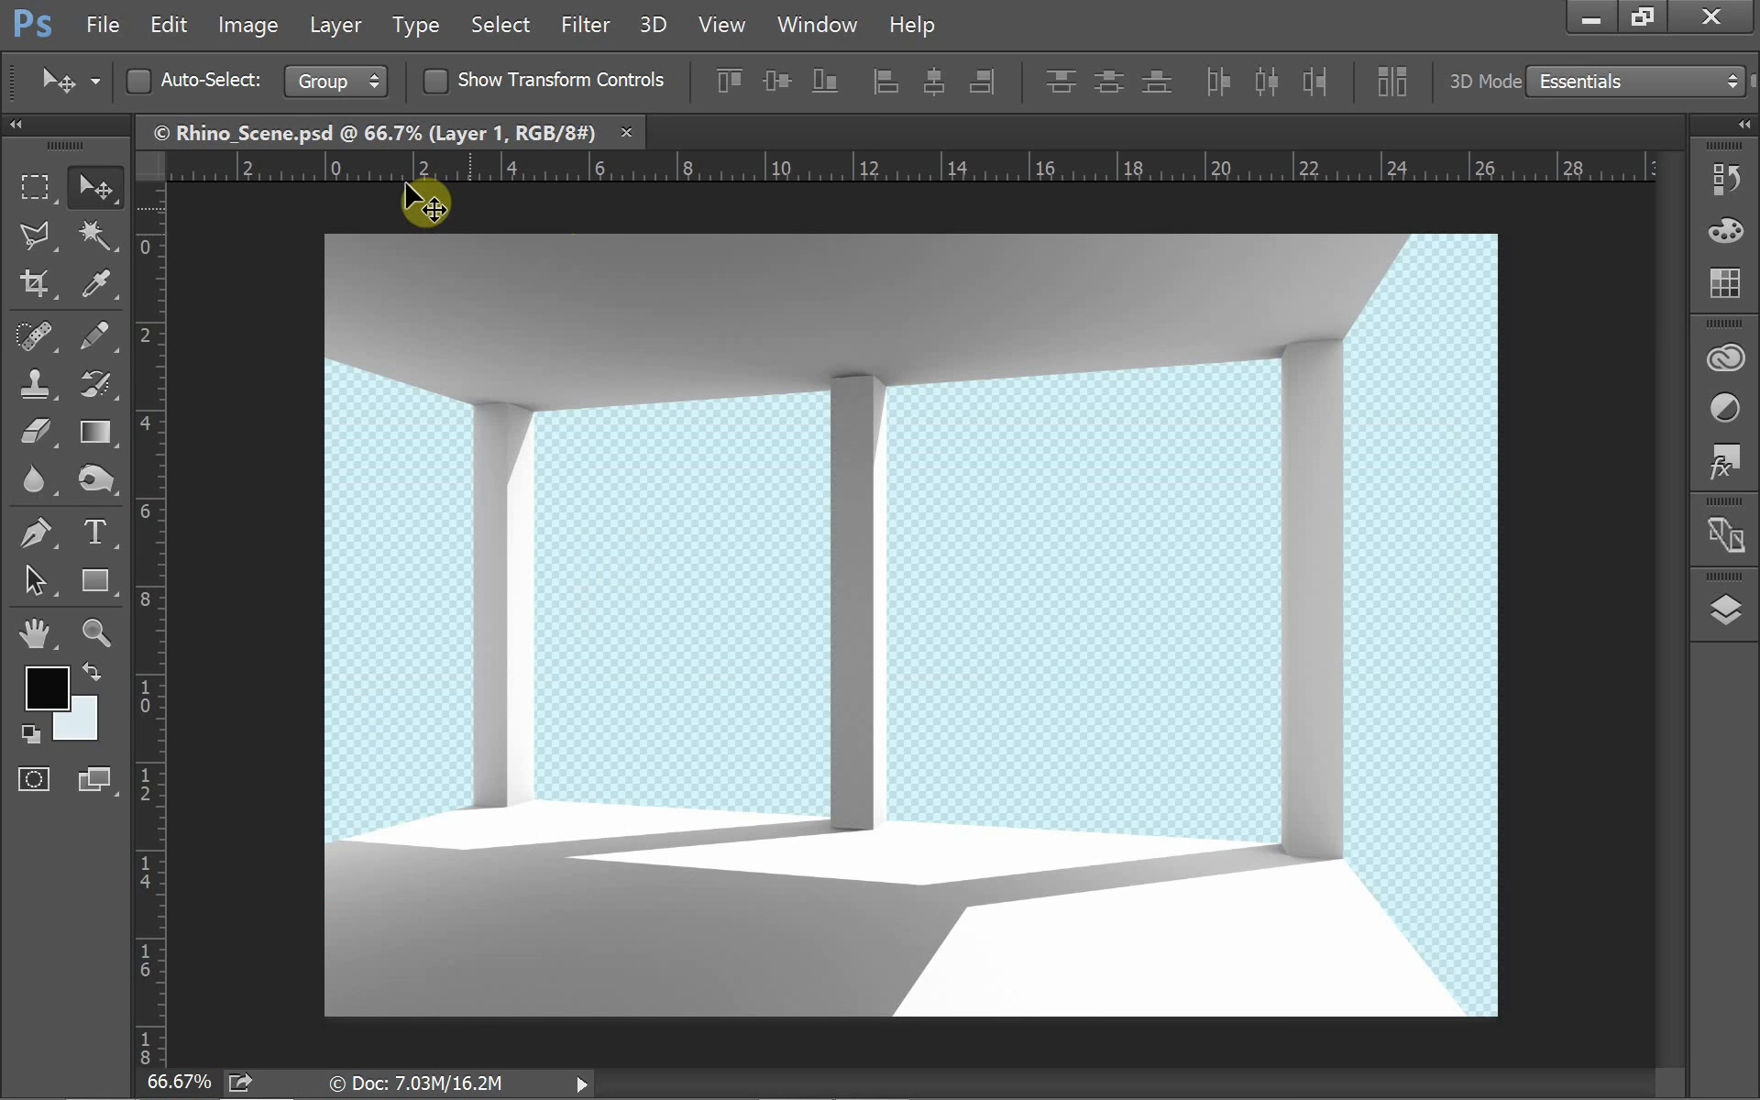
pyautogui.click(235, 35)
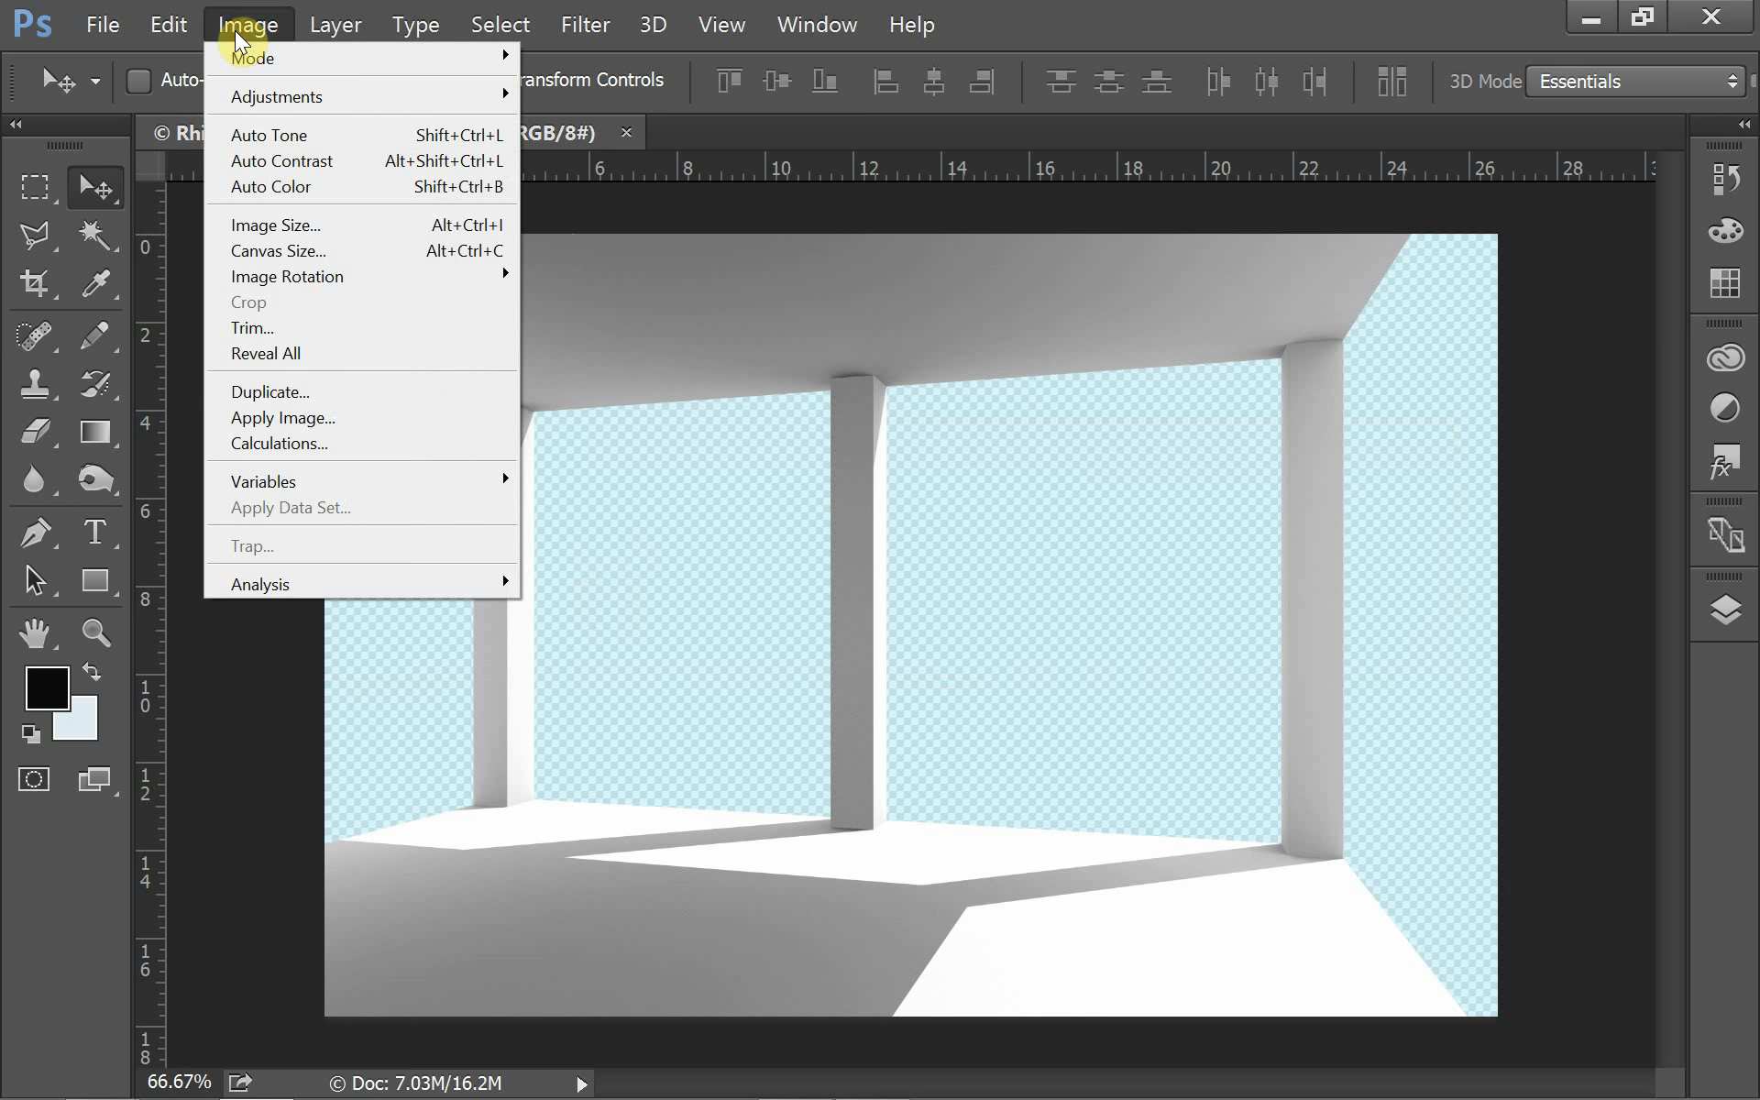
pyautogui.click(295, 224)
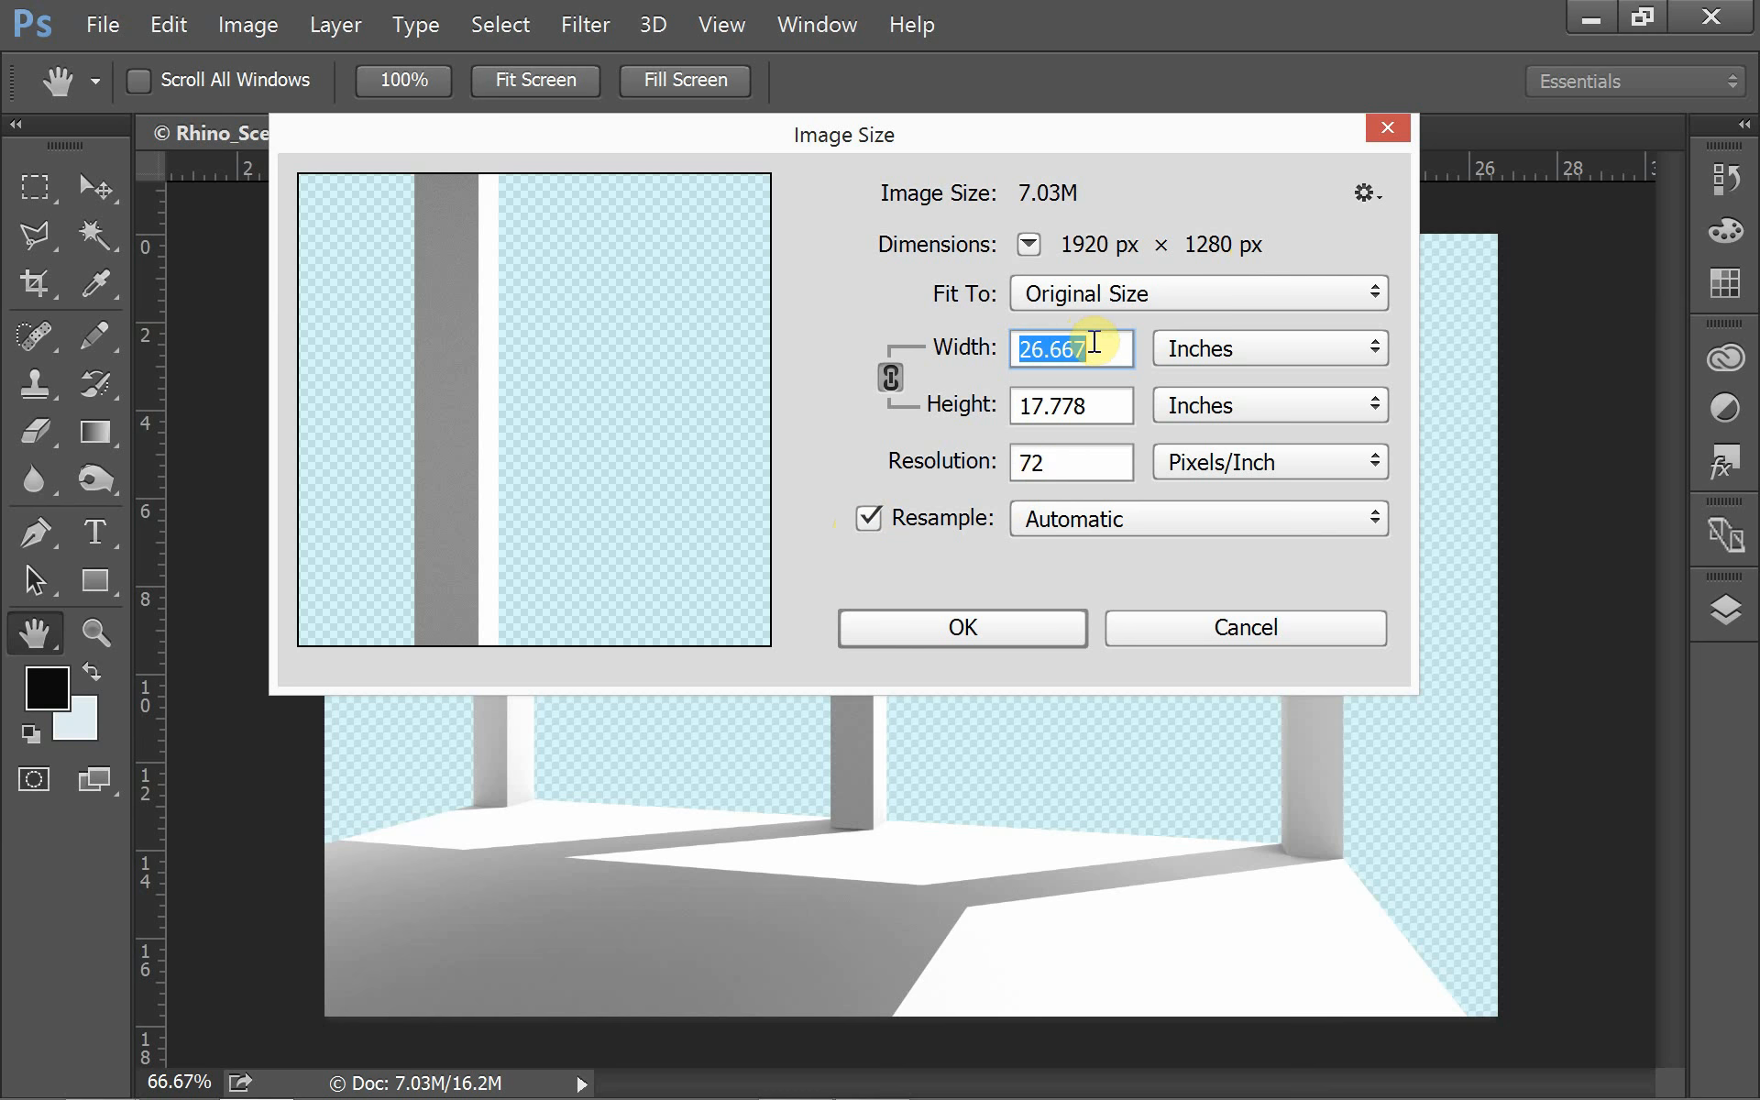
pyautogui.write('10')
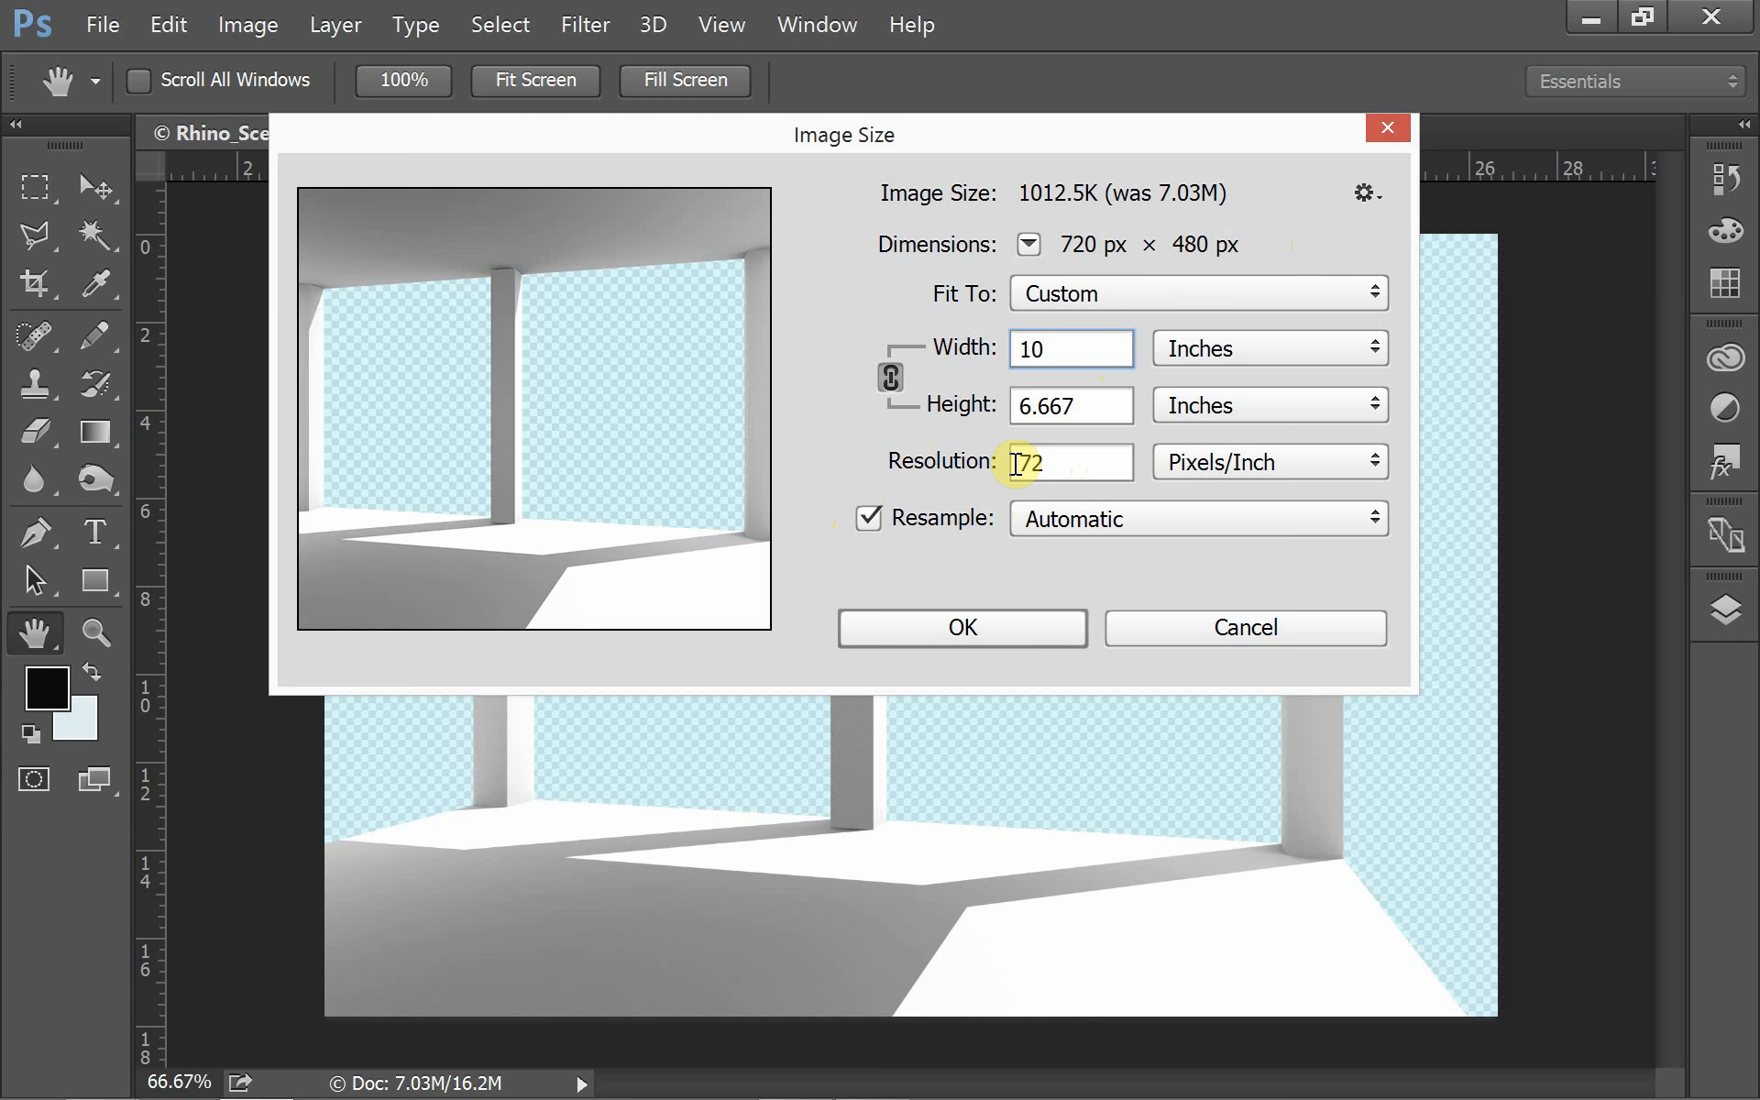
pyautogui.click(924, 523)
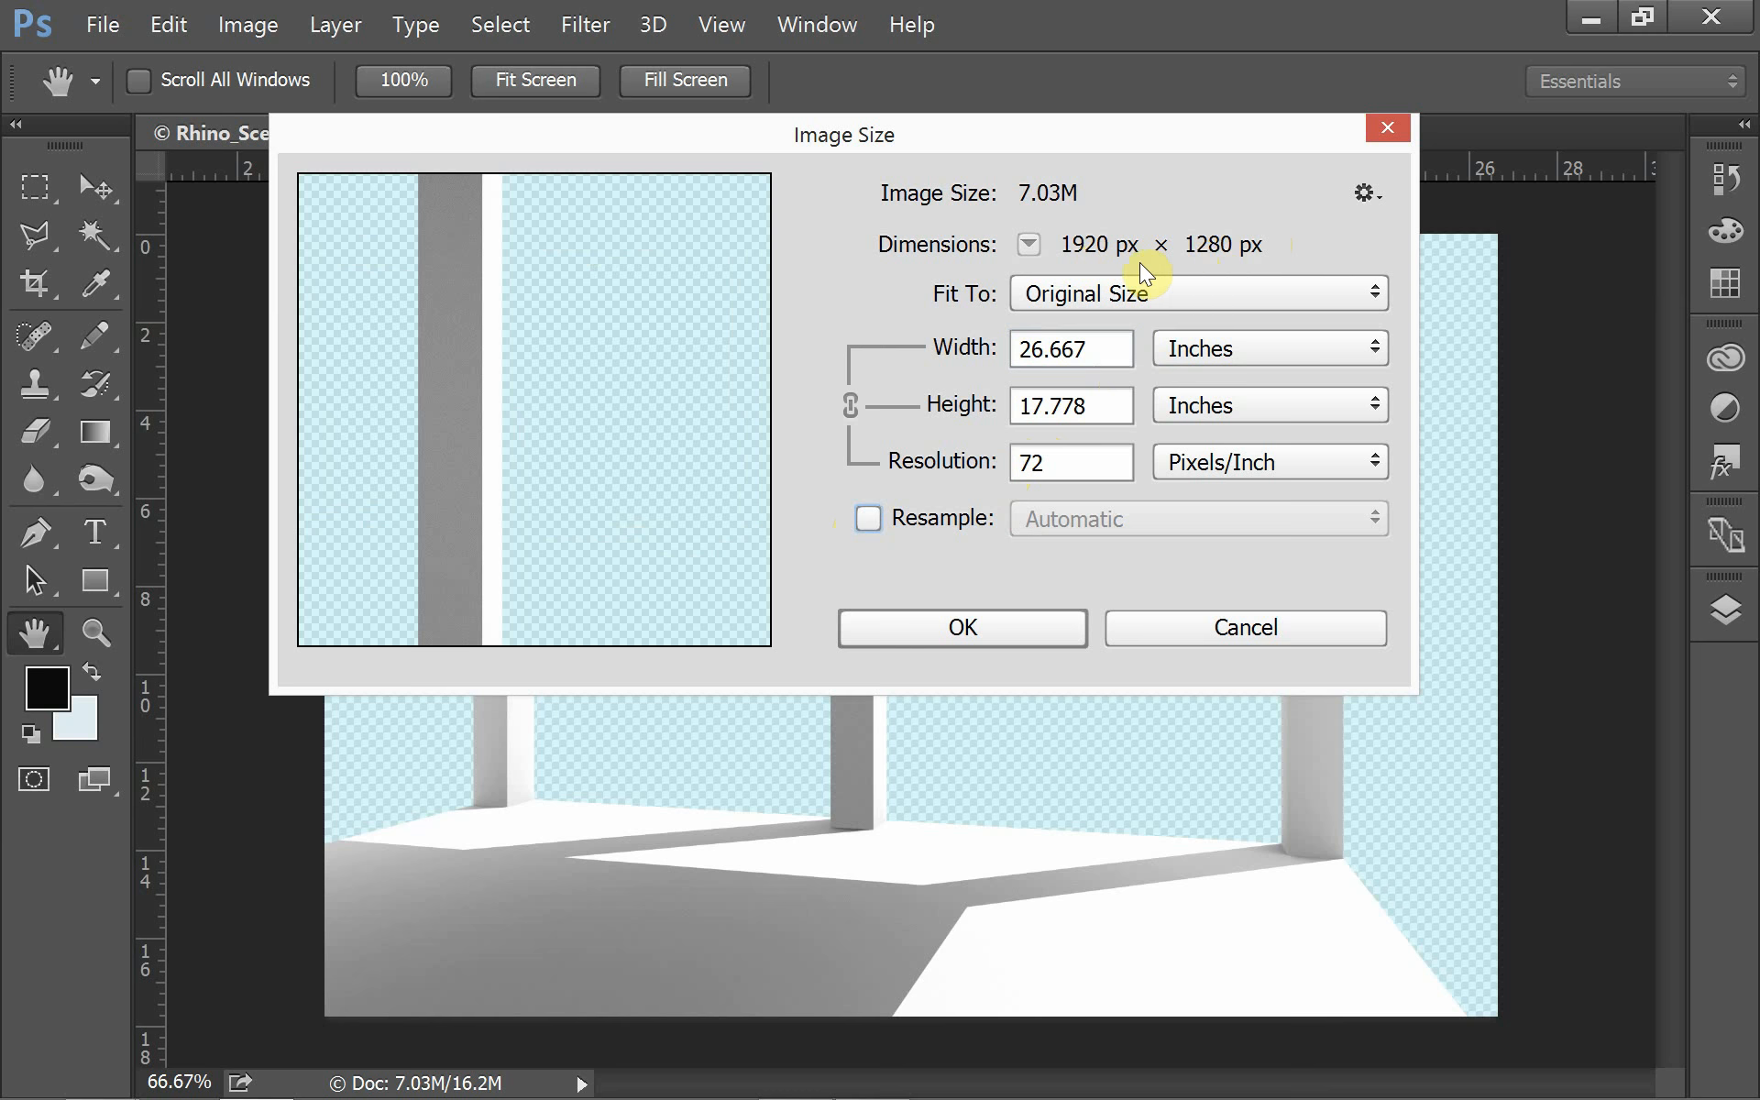
pyautogui.doubleClick(1107, 354)
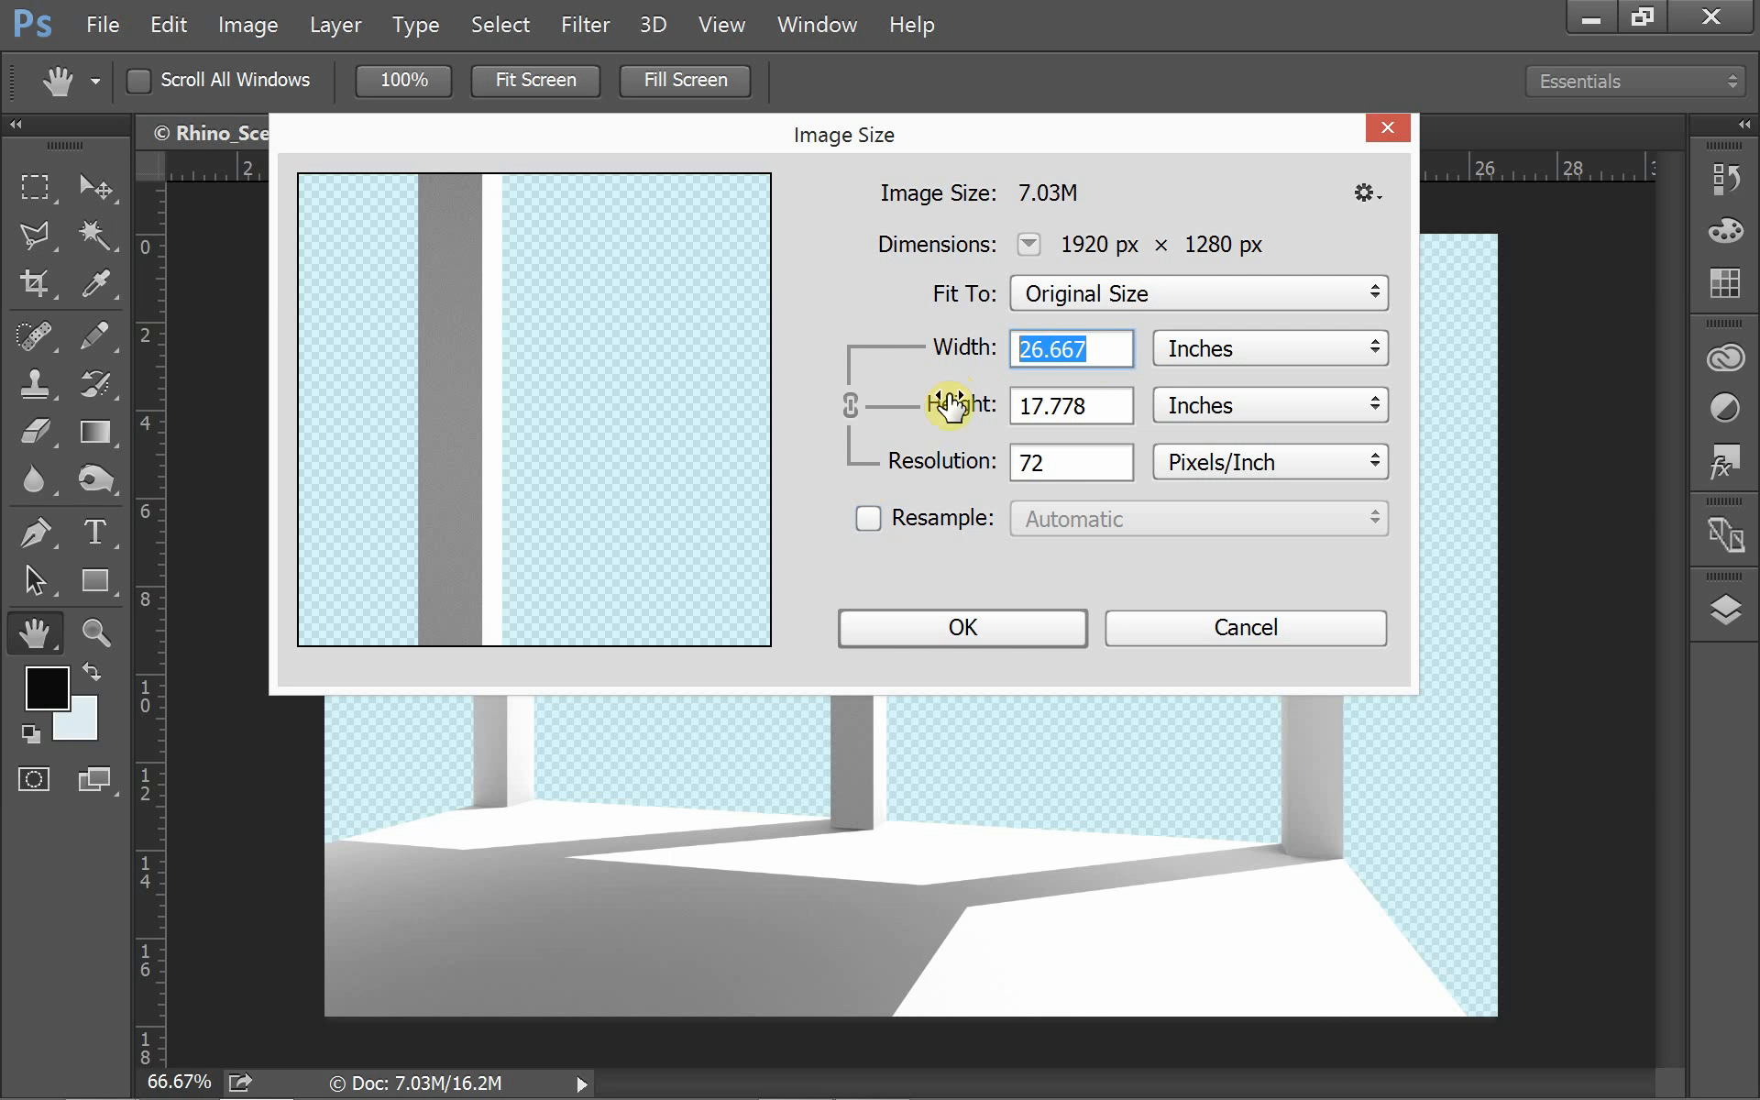
pyautogui.write('10')
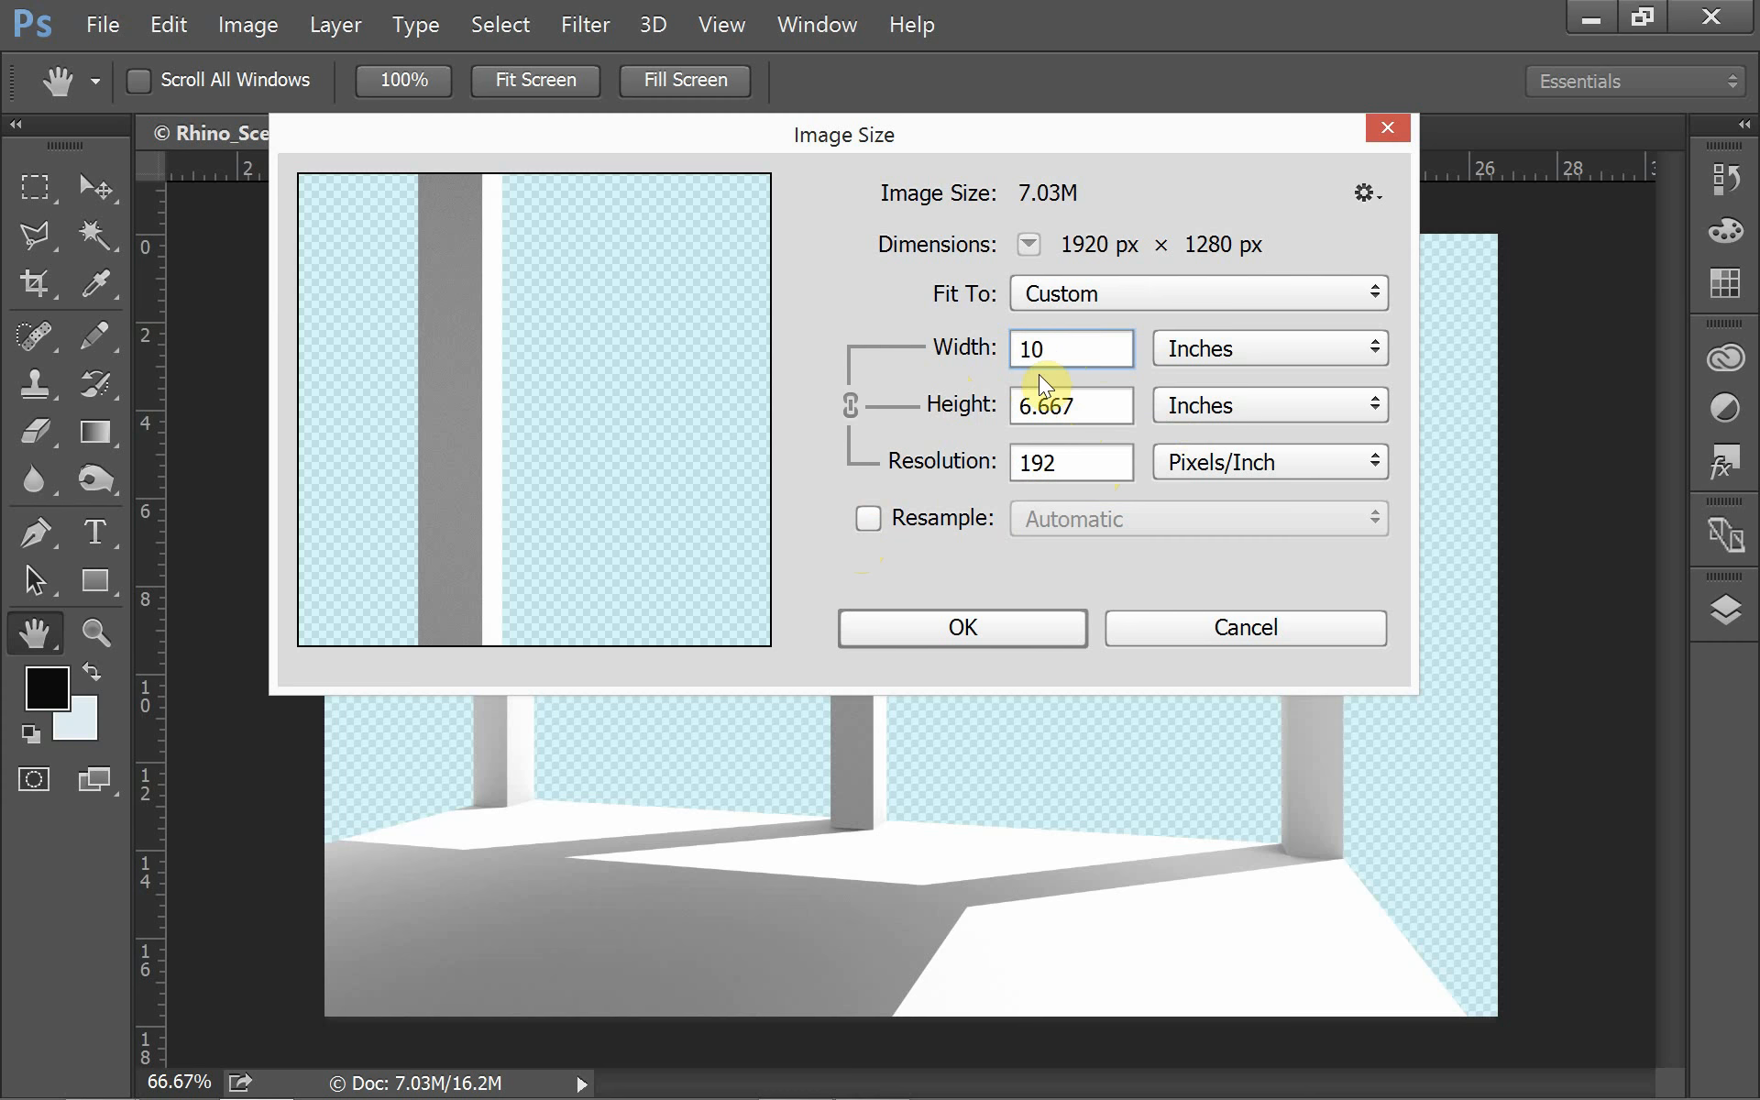
pyautogui.click(943, 630)
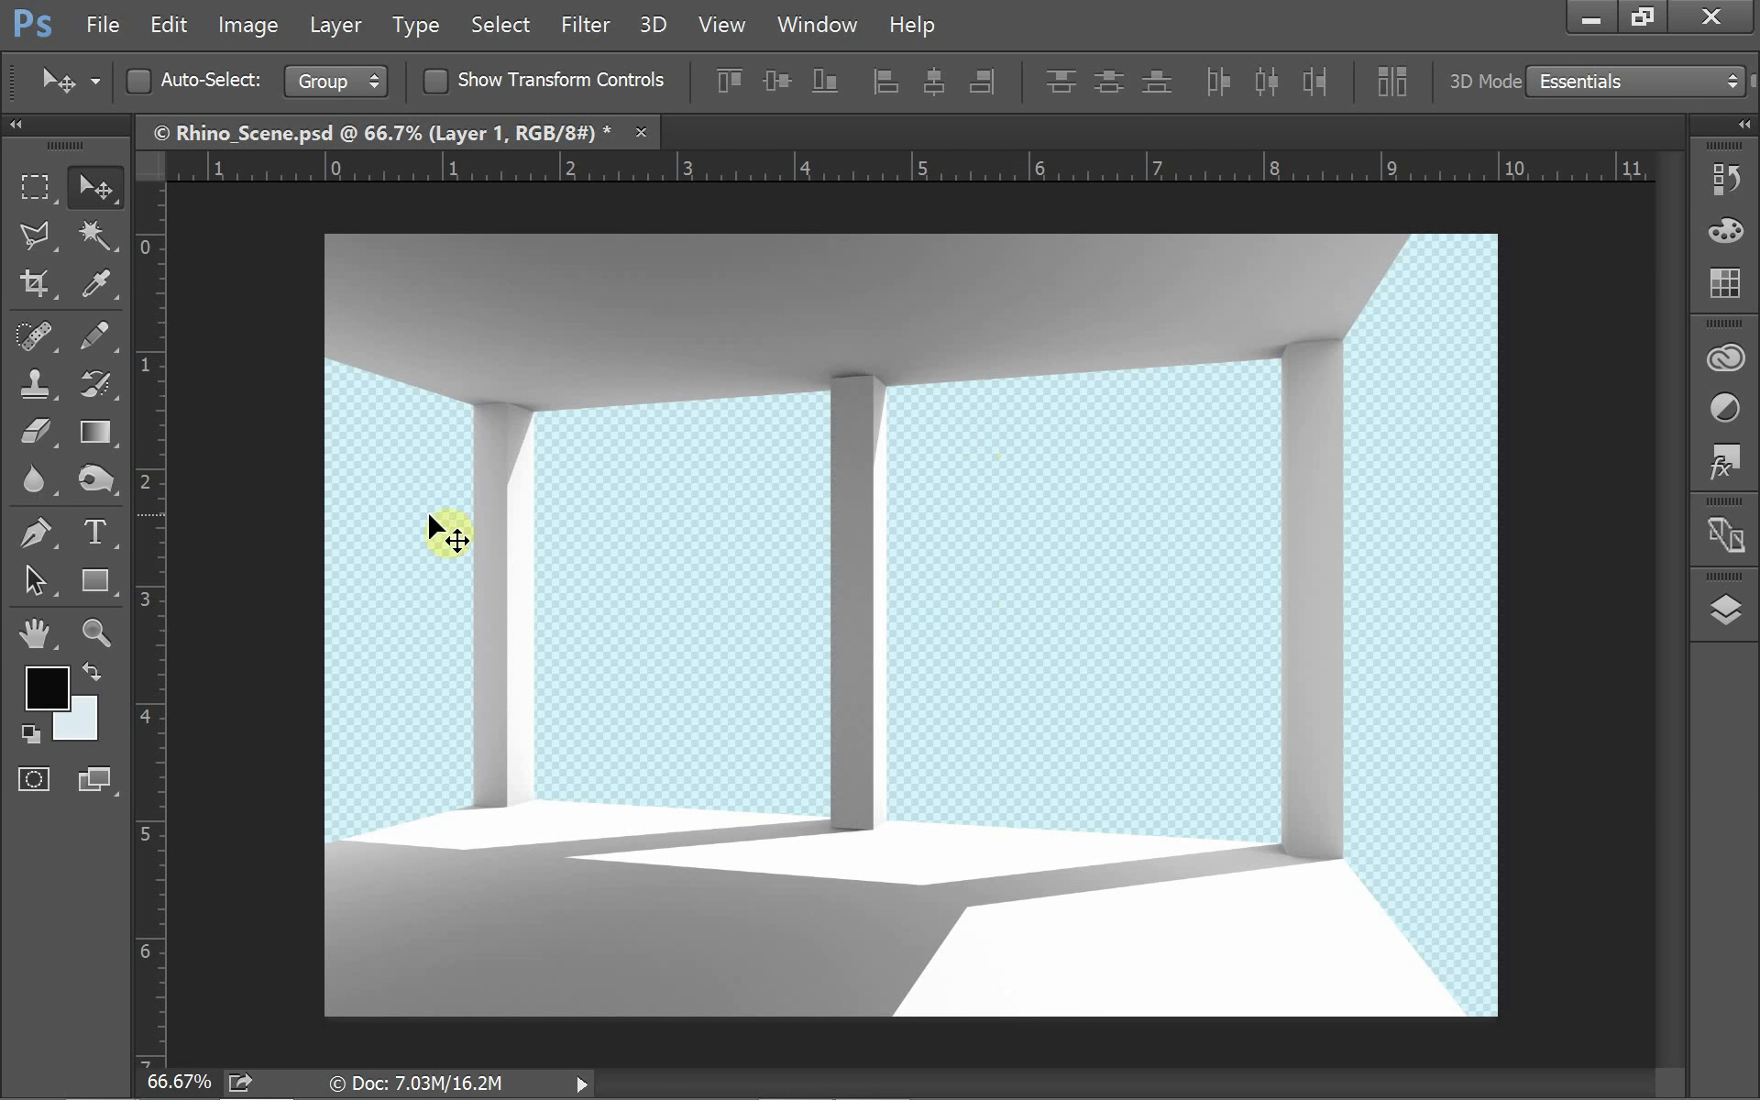
# Try trimming the upper and lower edges of the scene with the Crop tool.
pyautogui.click(20, 291)
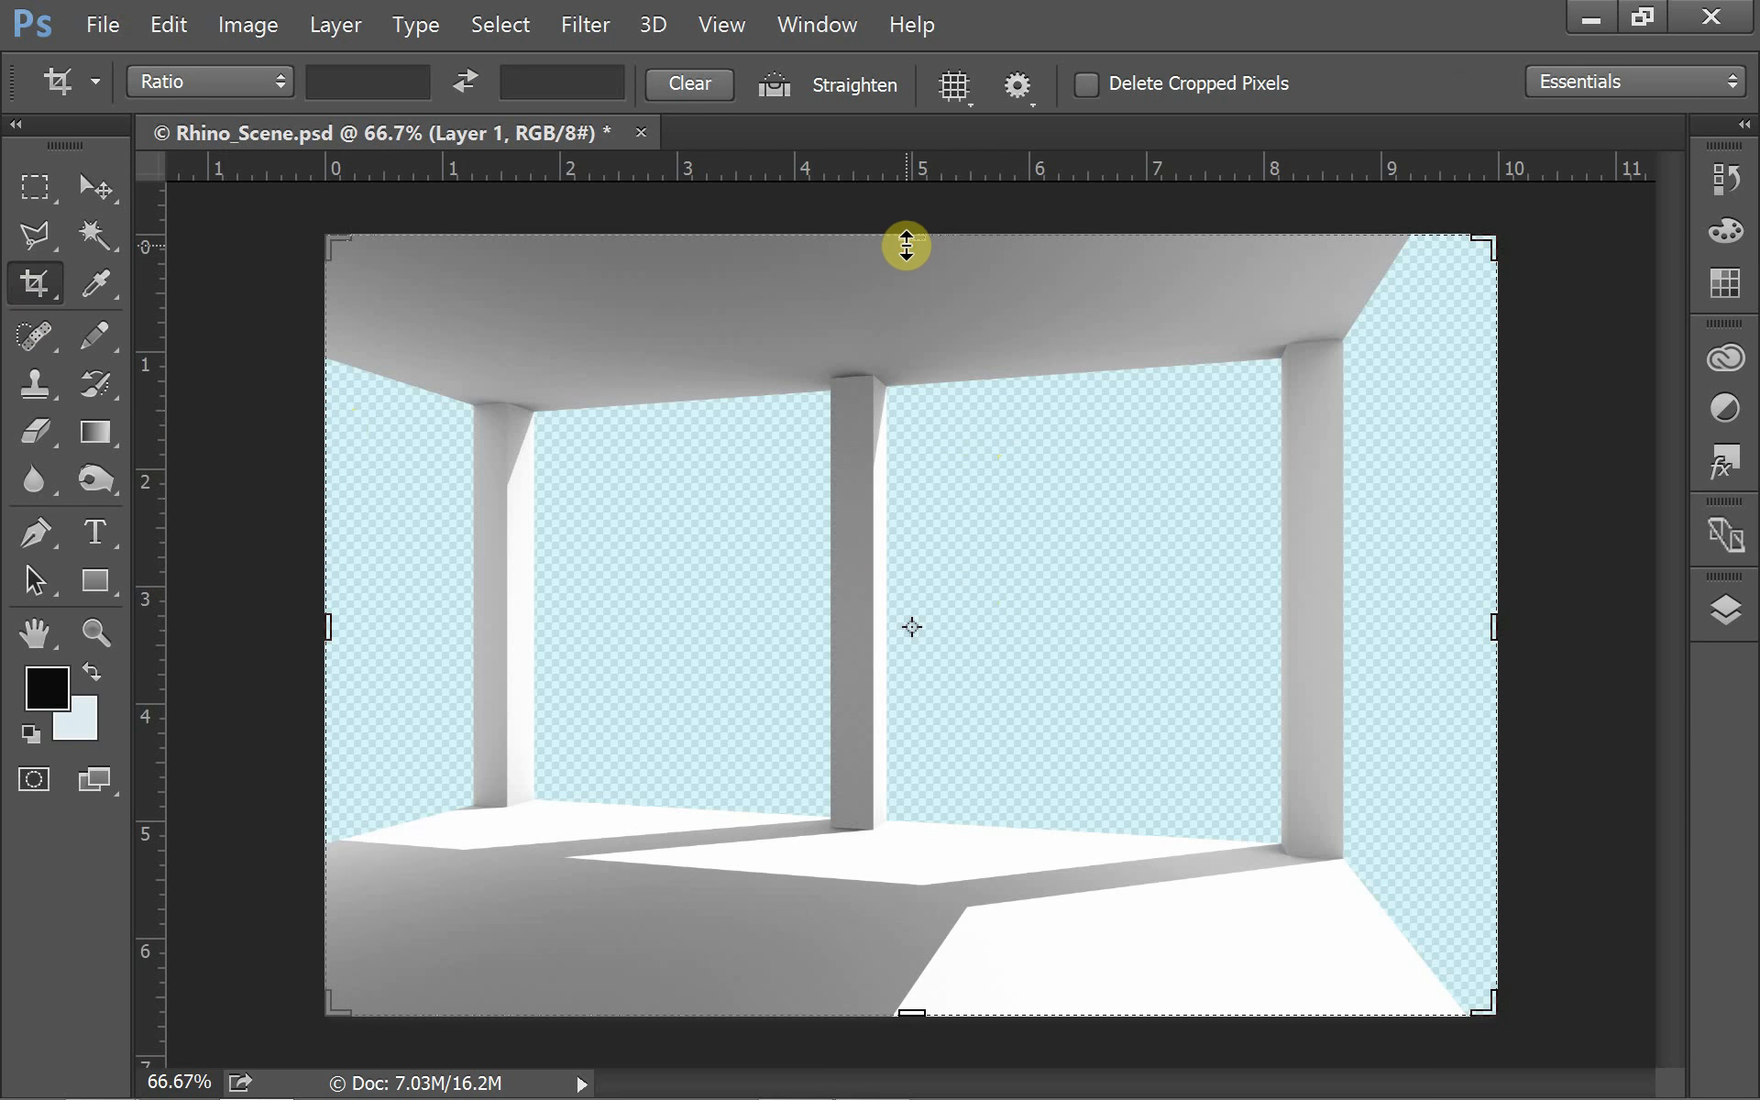
pyautogui.moveTo(908, 242); pyautogui.dragTo(904, 380)
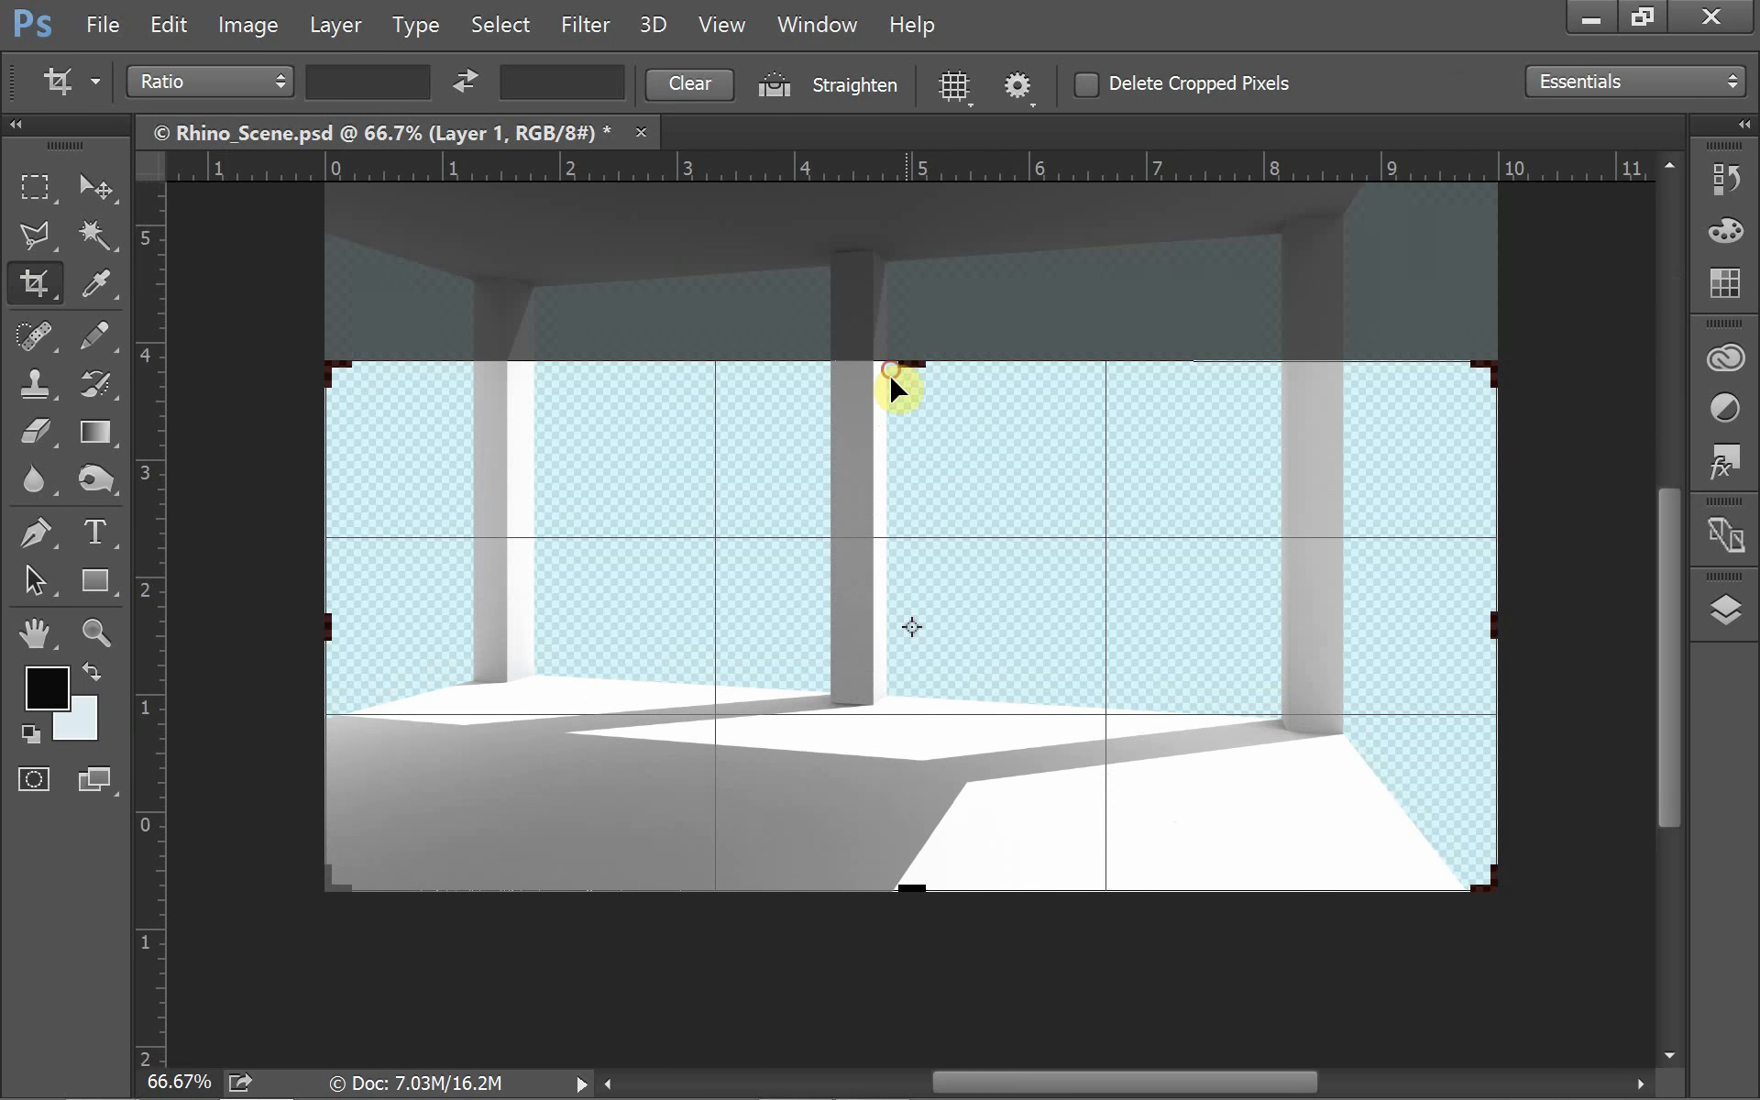
pyautogui.moveTo(911, 871); pyautogui.dragTo(878, 803)
pyautogui.press('Return')
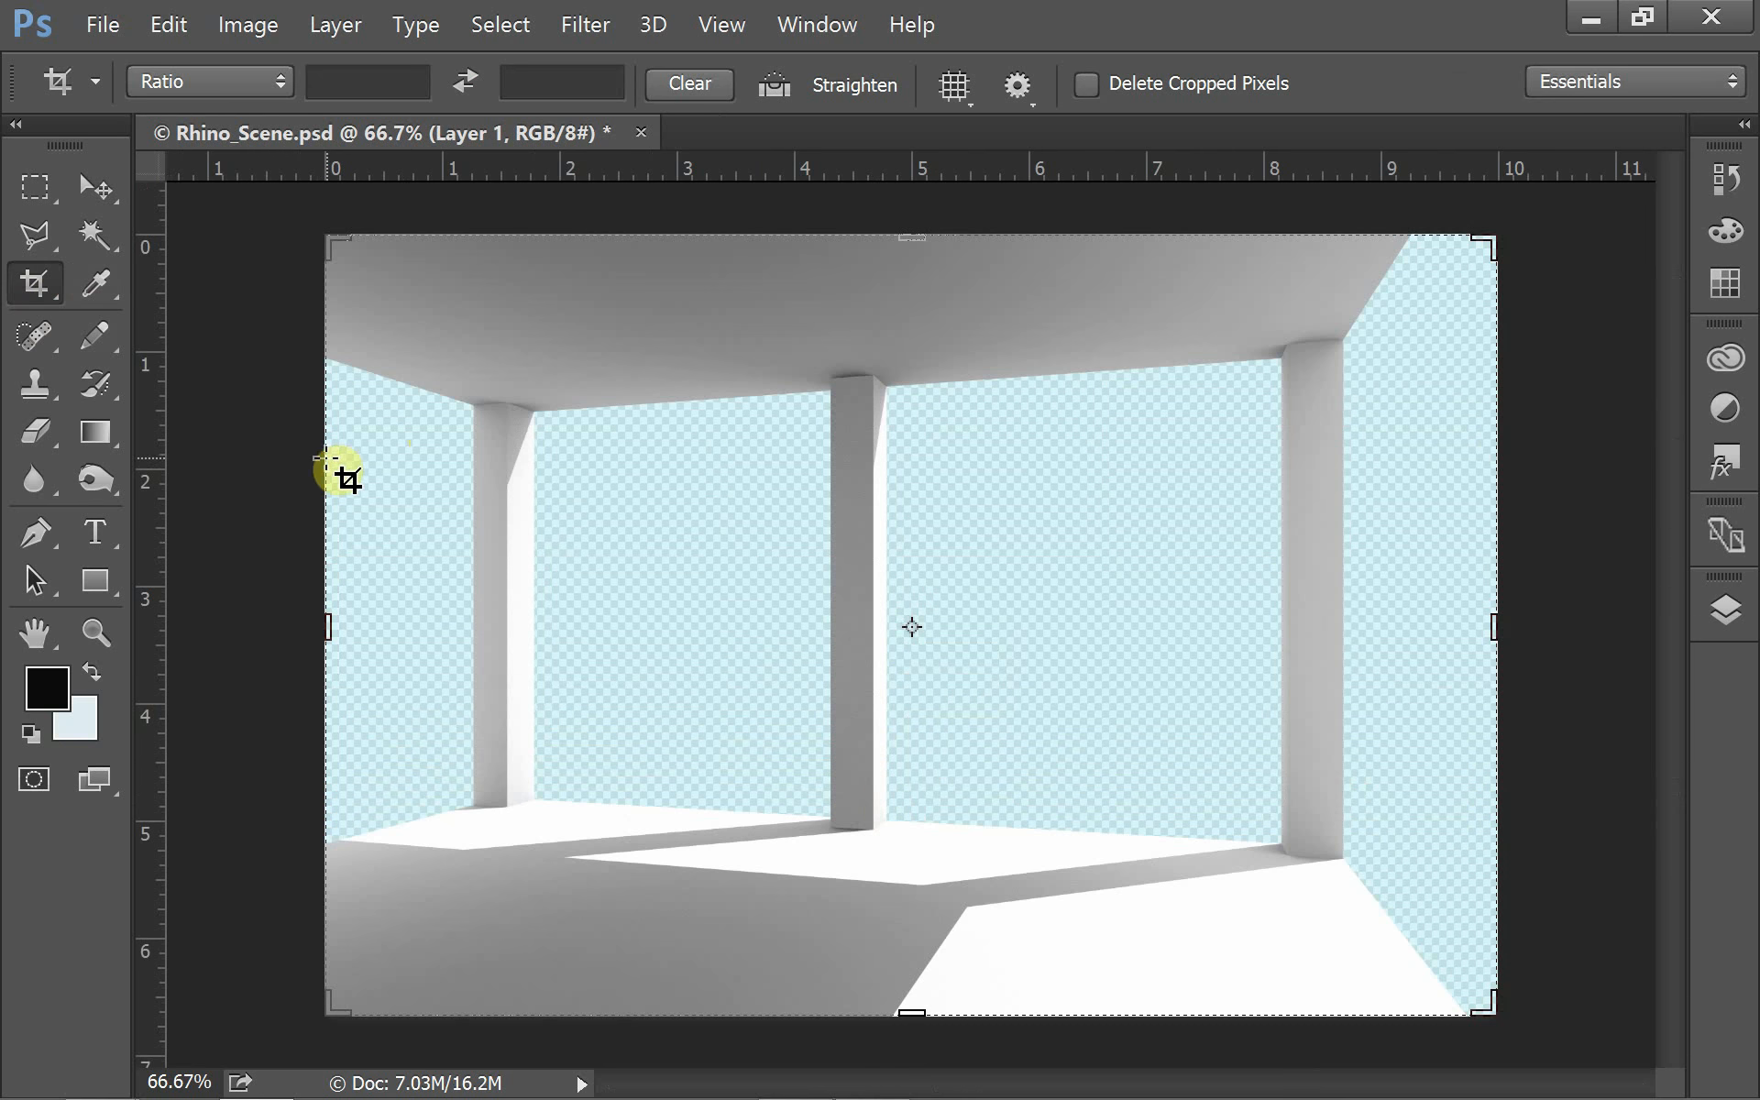
# Crop the scene to a full-width strip about 4 inches high, framing the columns between ceiling and floor.
pyautogui.moveTo(326, 458); pyautogui.dragTo(1516, 944)
pyautogui.moveTo(1521, 944); pyautogui.dragTo(1520, 944)
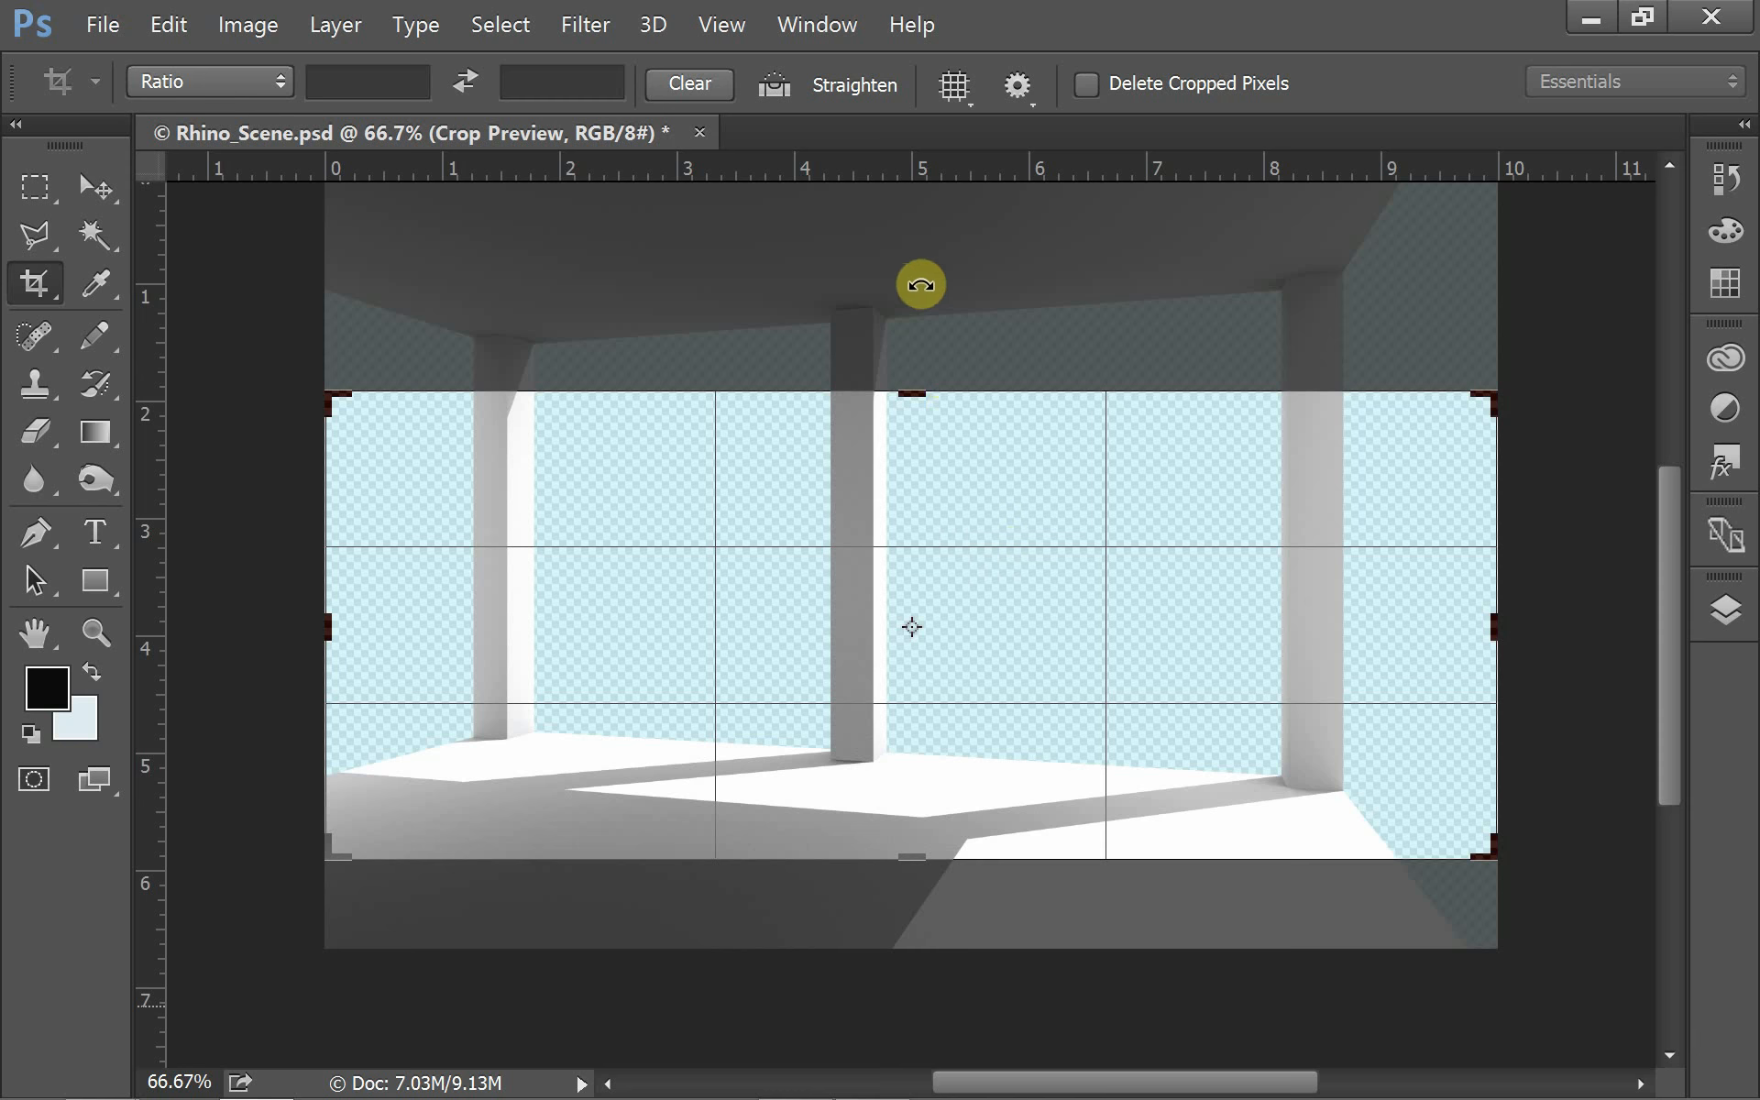
pyautogui.moveTo(965, 603); pyautogui.dragTo(967, 711)
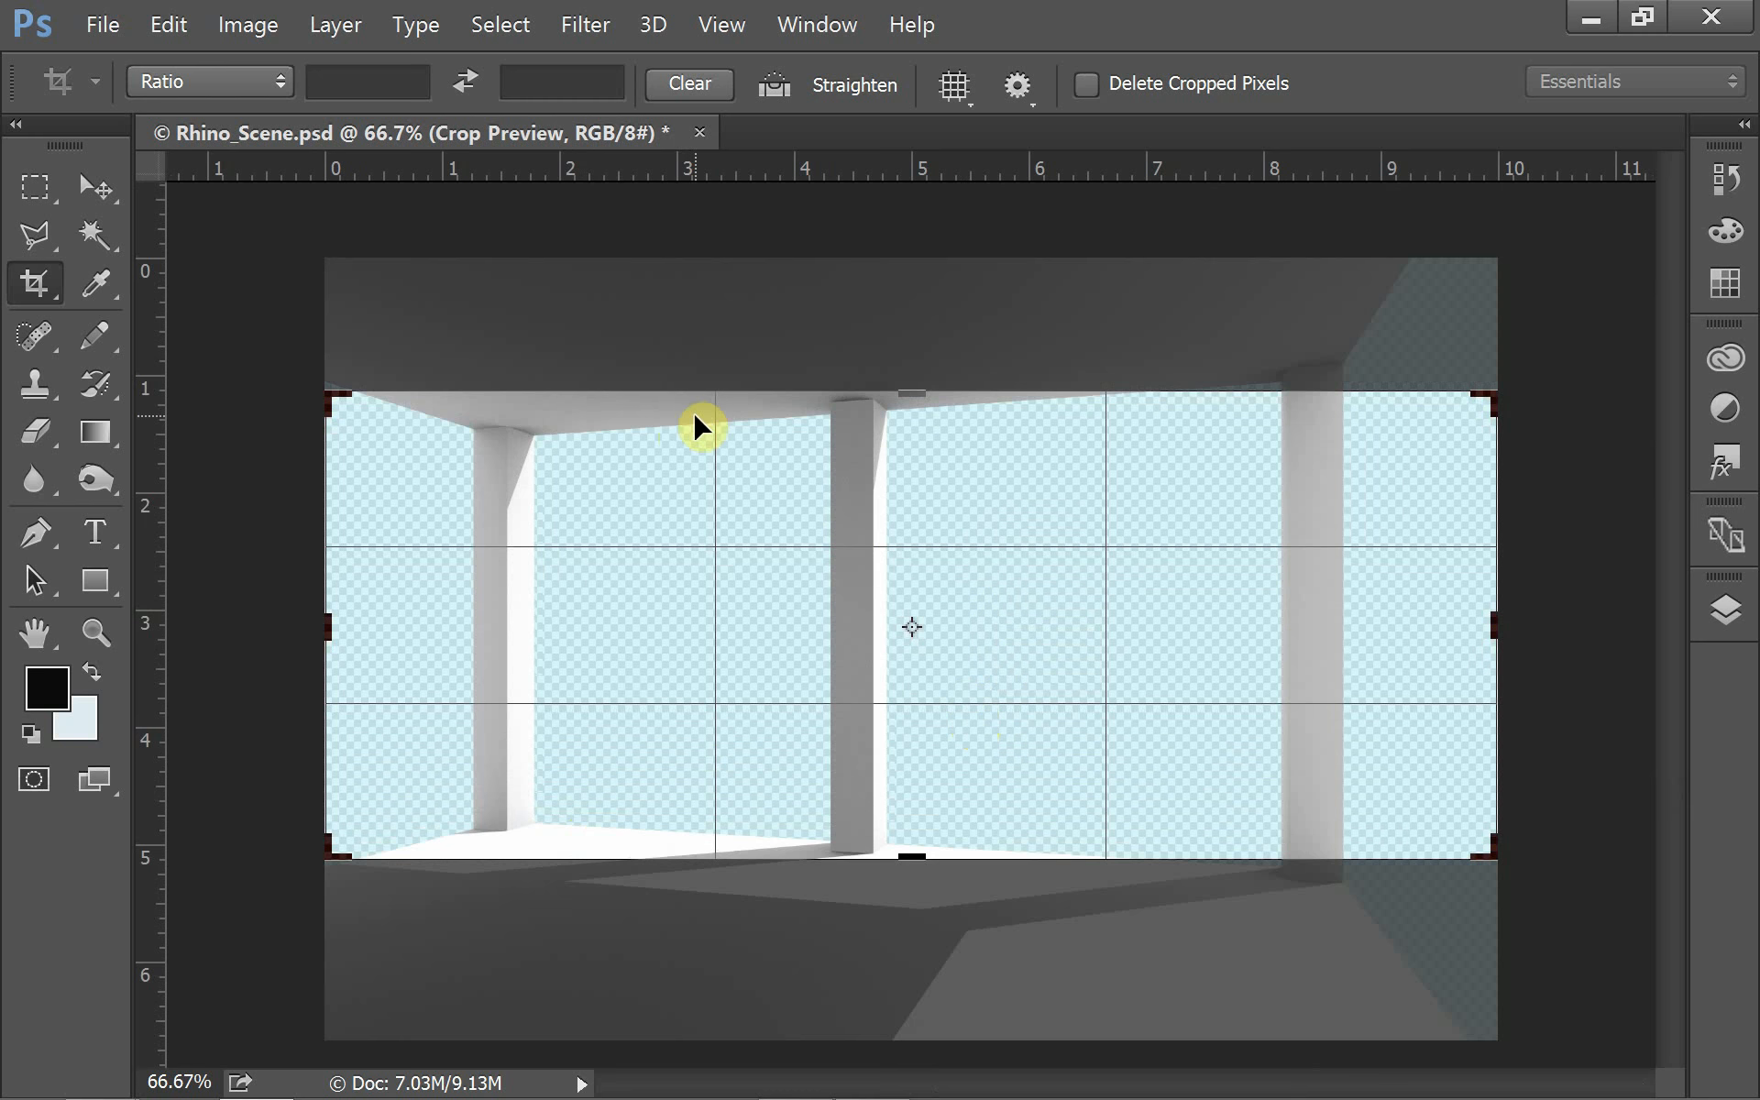
pyautogui.press('Return')
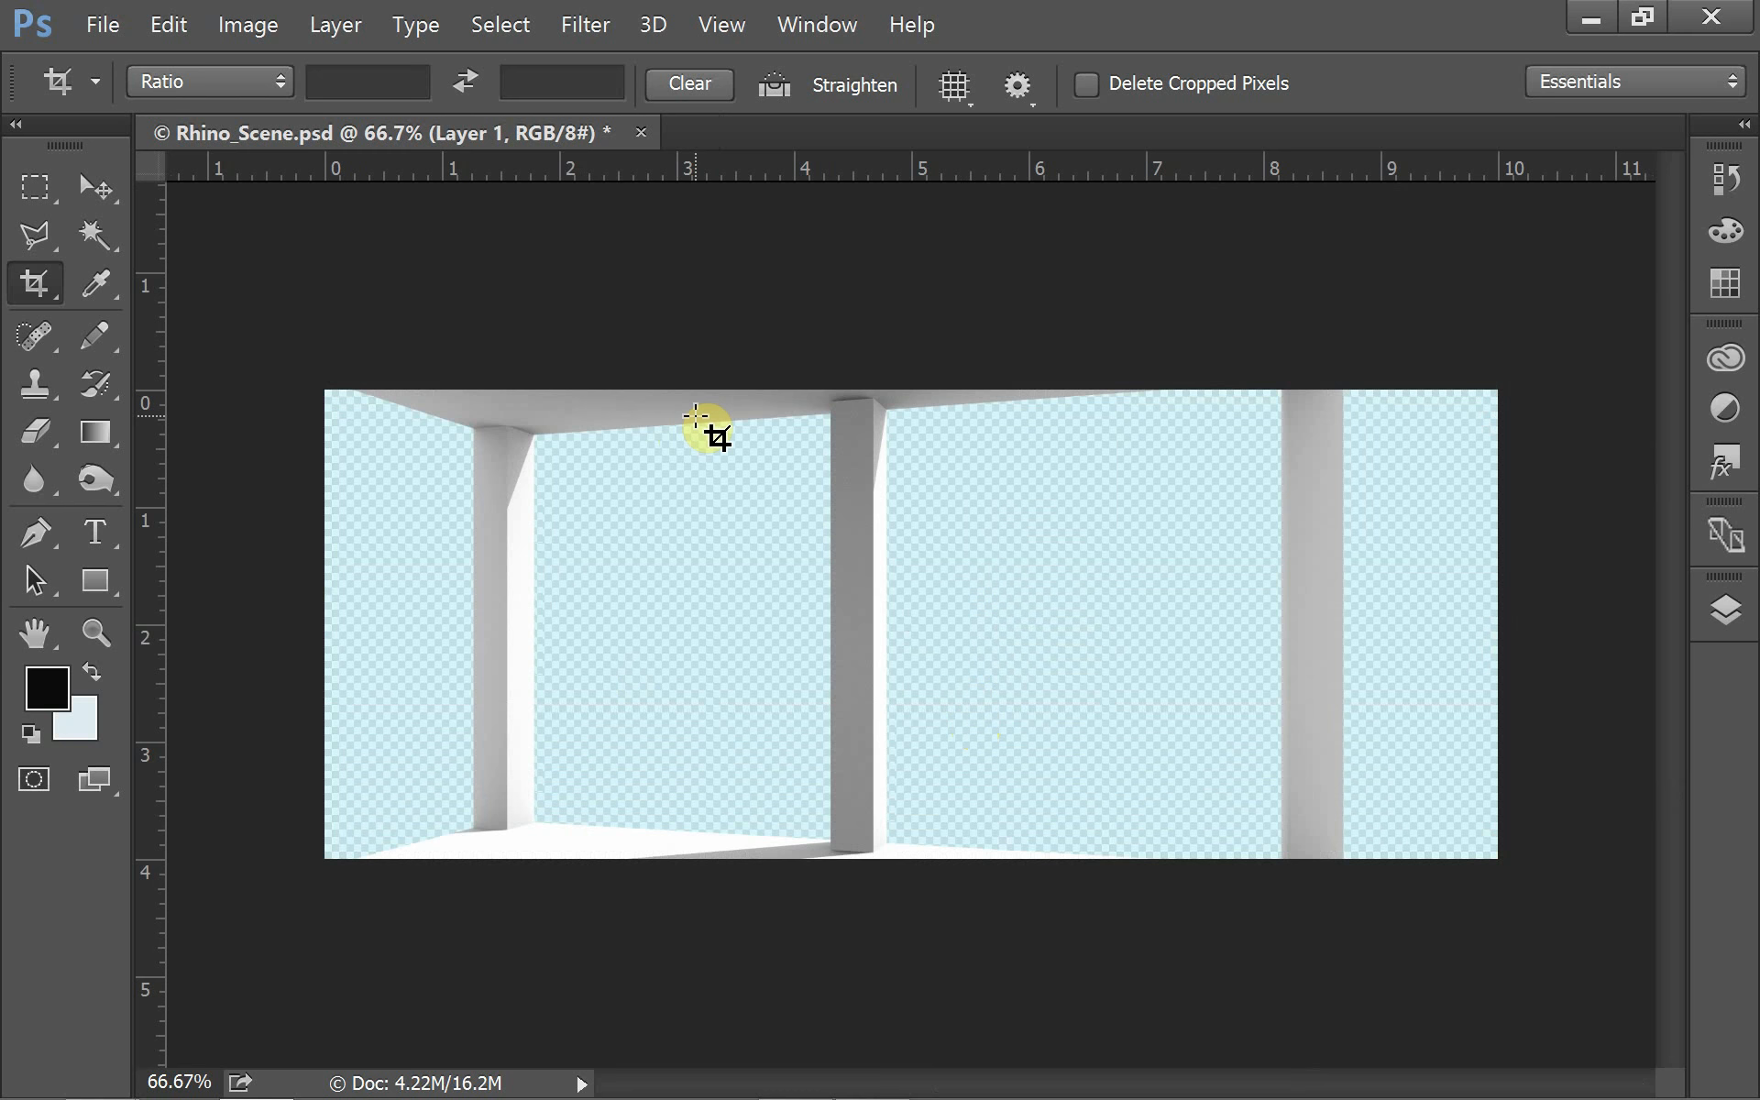
# Check the cropped image's dimensions in Canvas Size without changing them, and undo the crop.
pyautogui.click(108, 25)
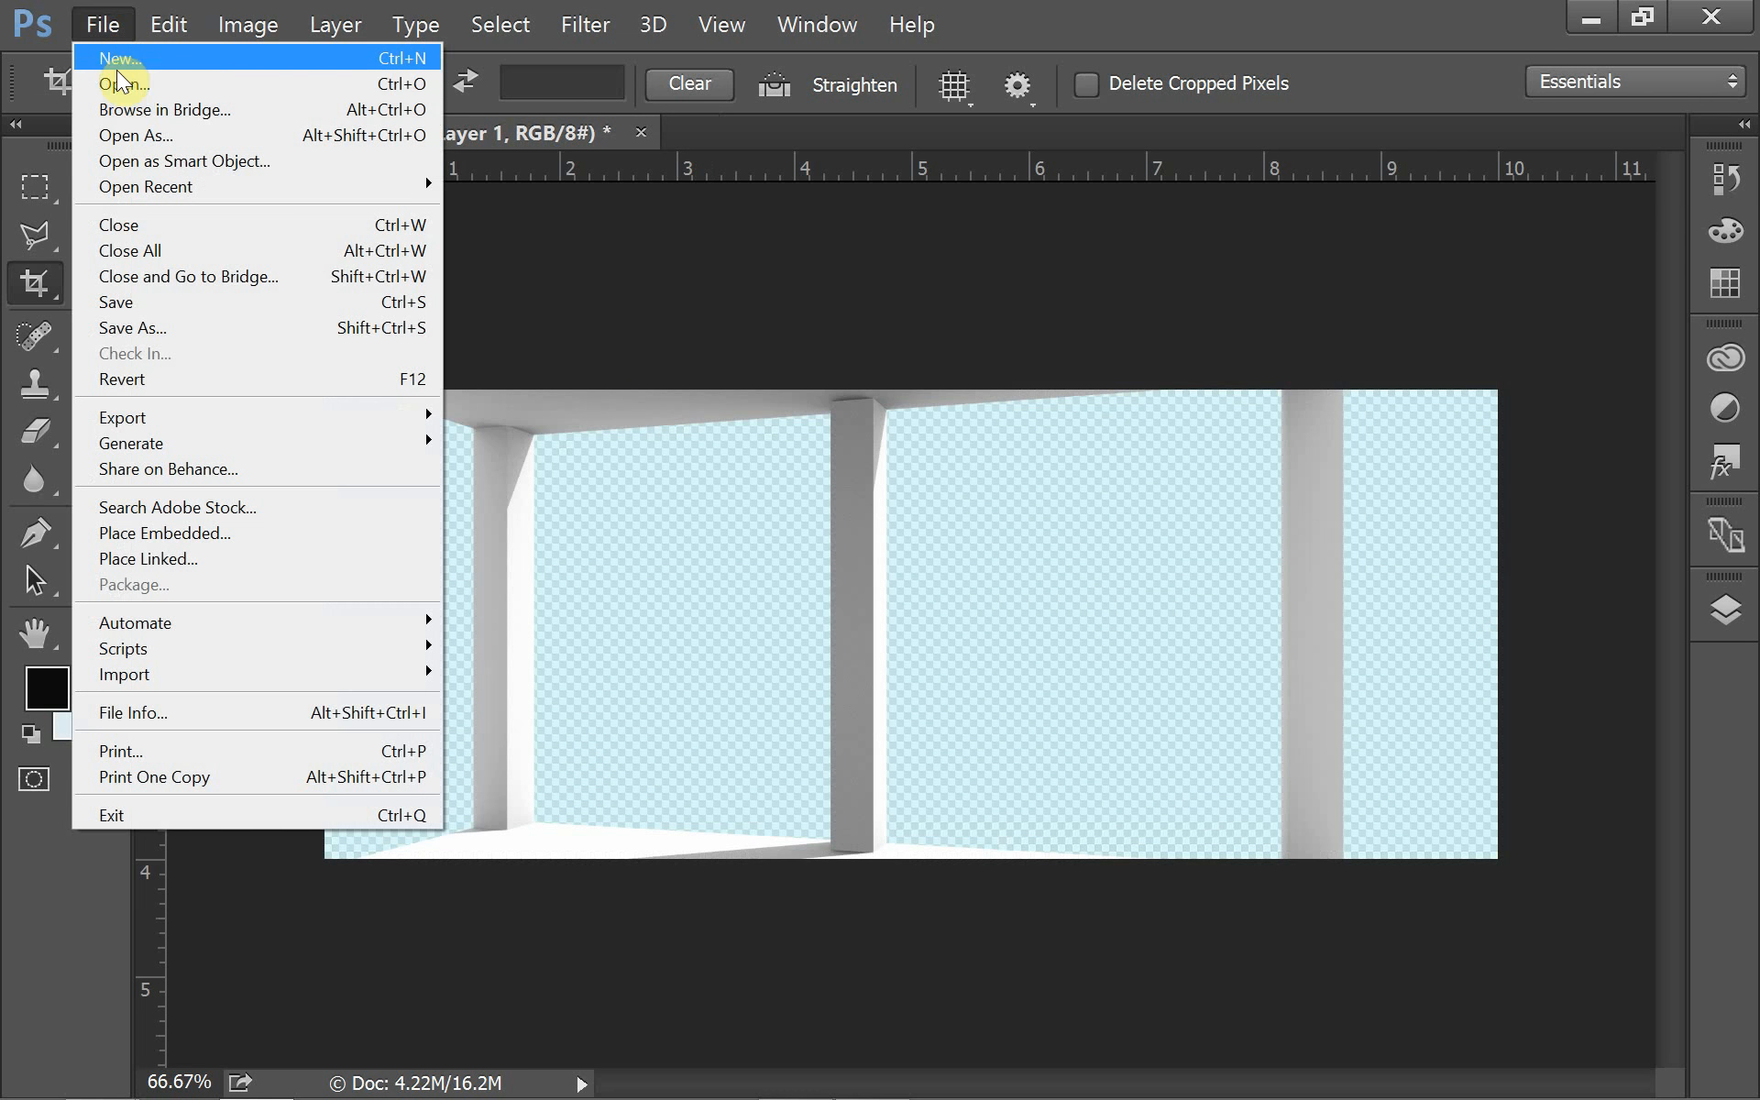
pyautogui.moveTo(229, 20)
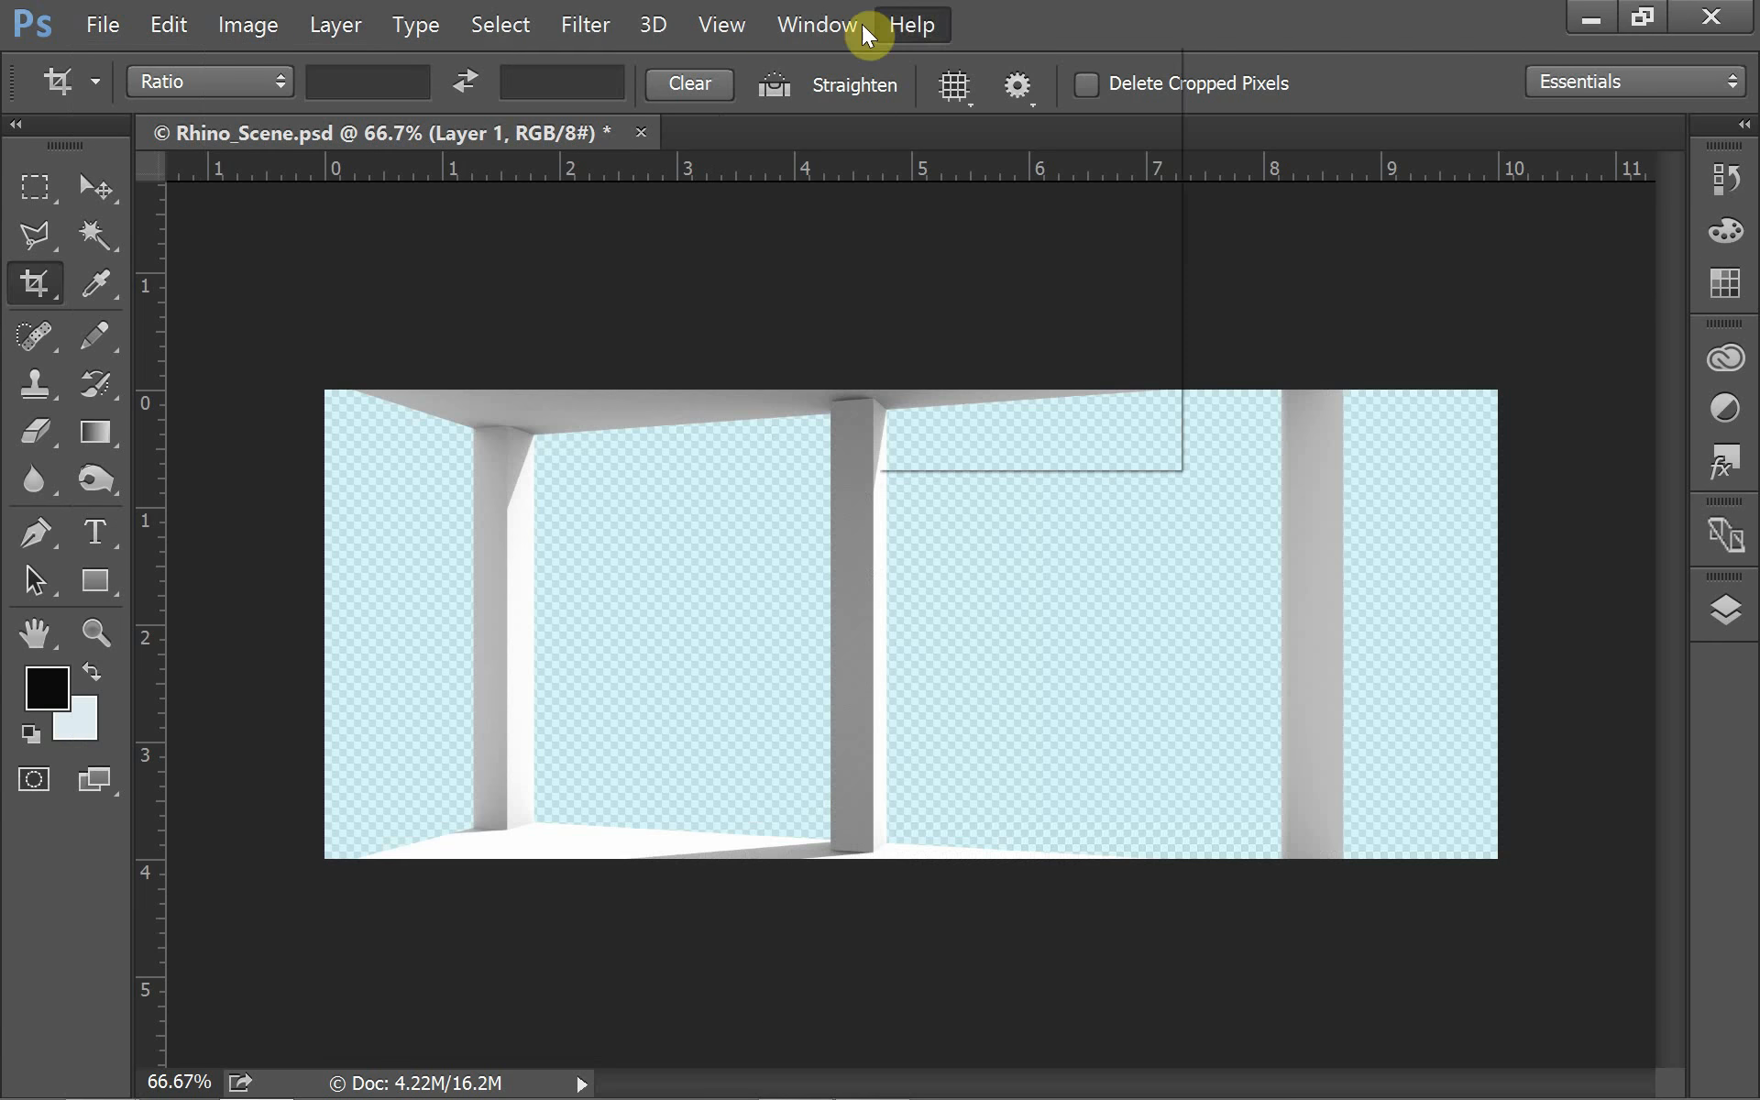
pyautogui.click(247, 28)
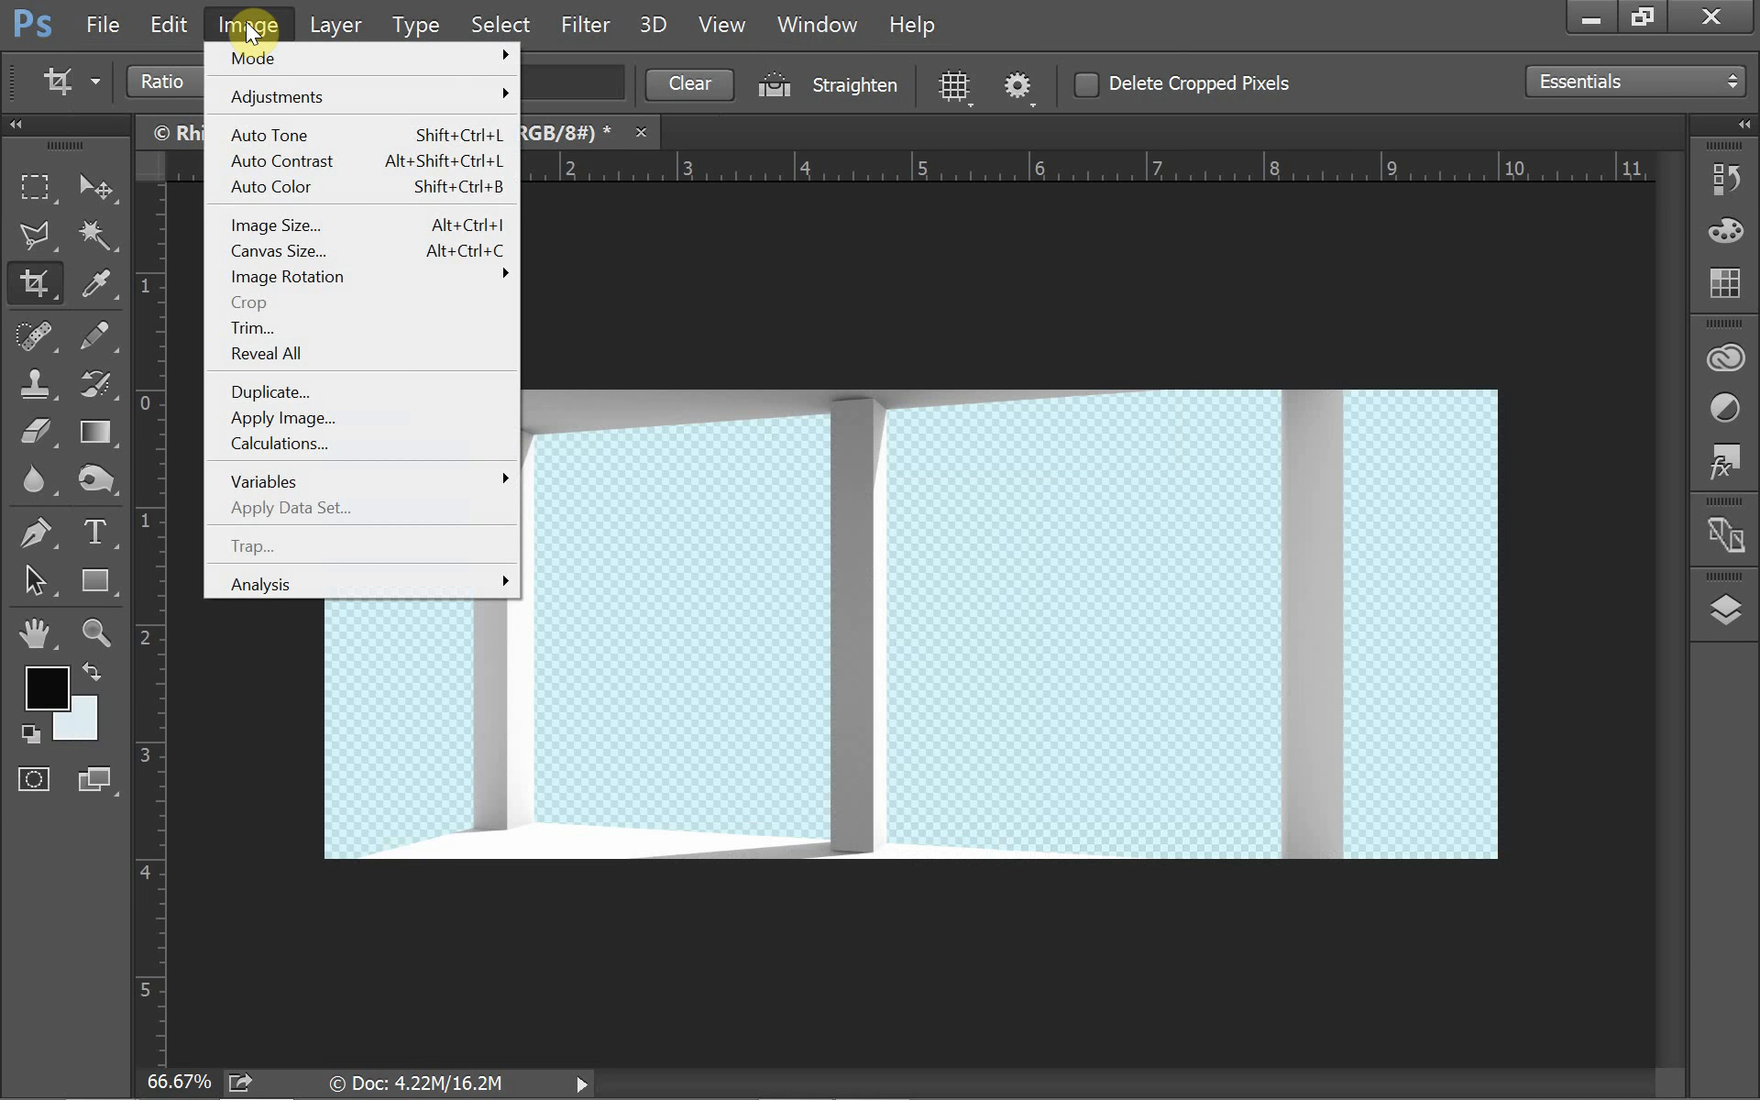
pyautogui.click(240, 252)
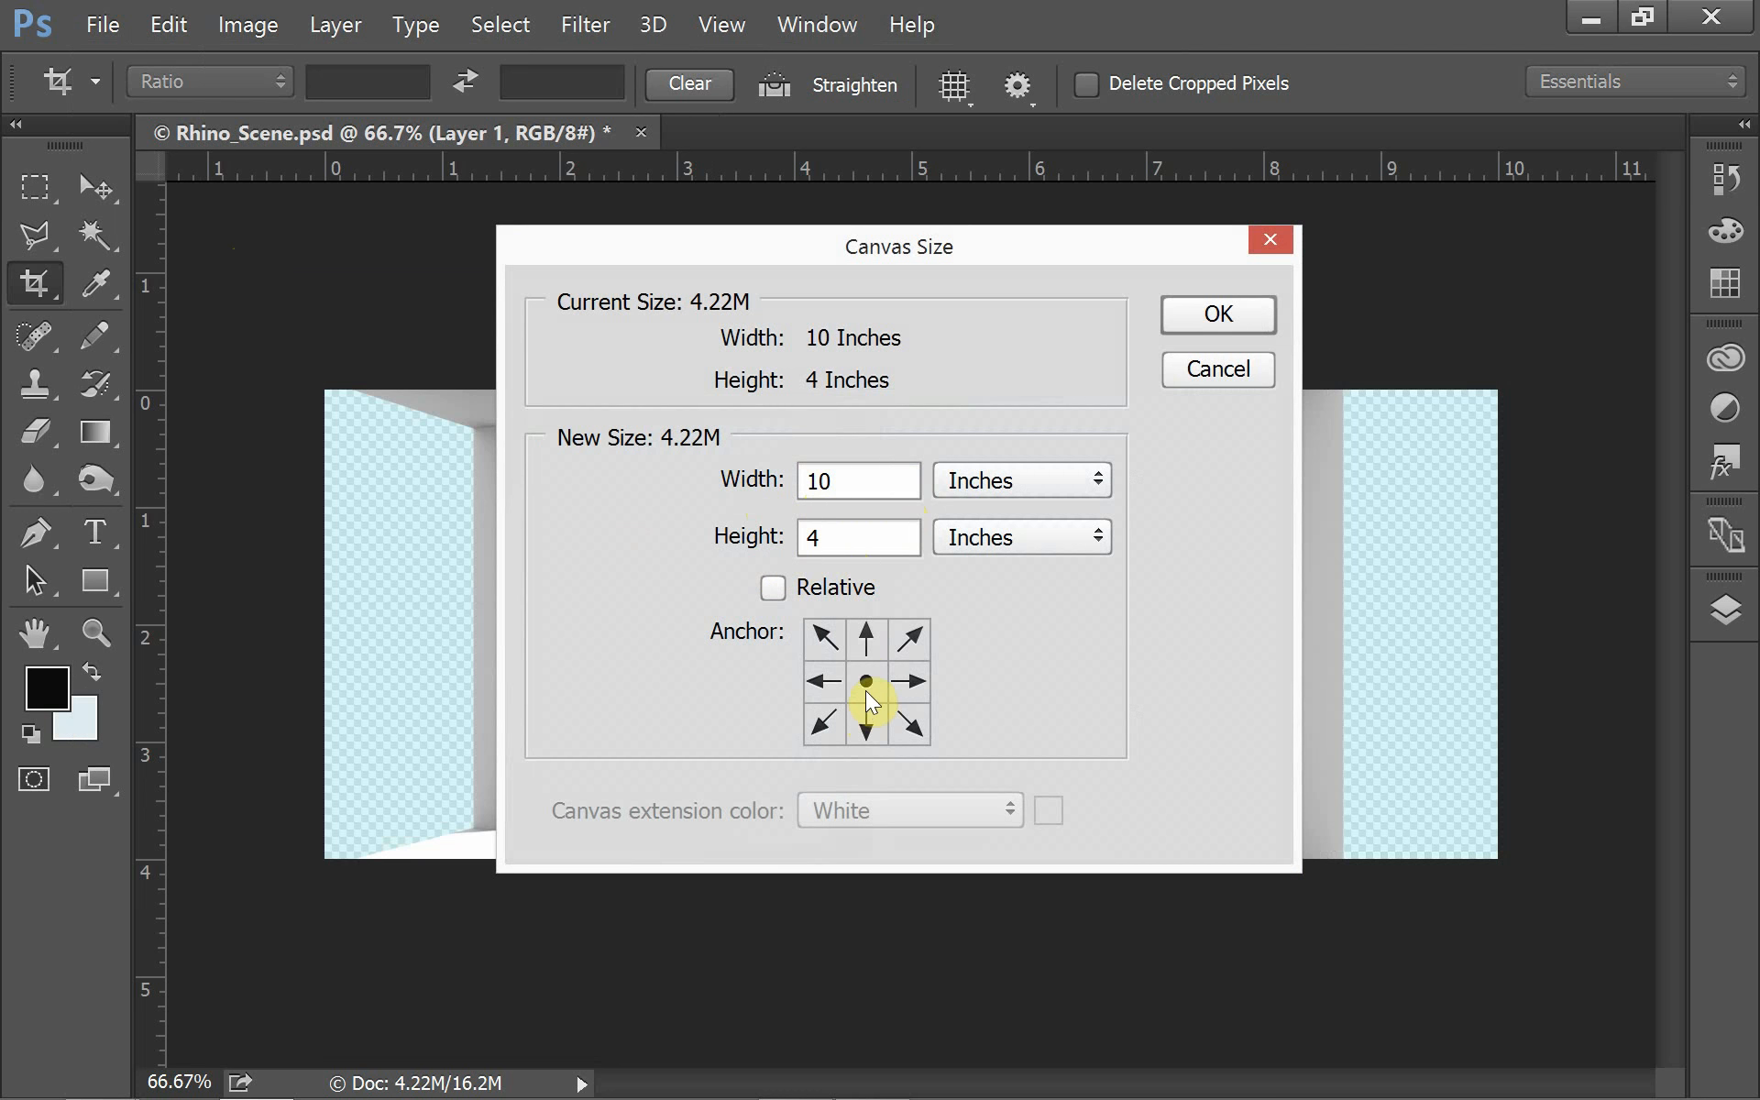
pyautogui.click(1248, 376)
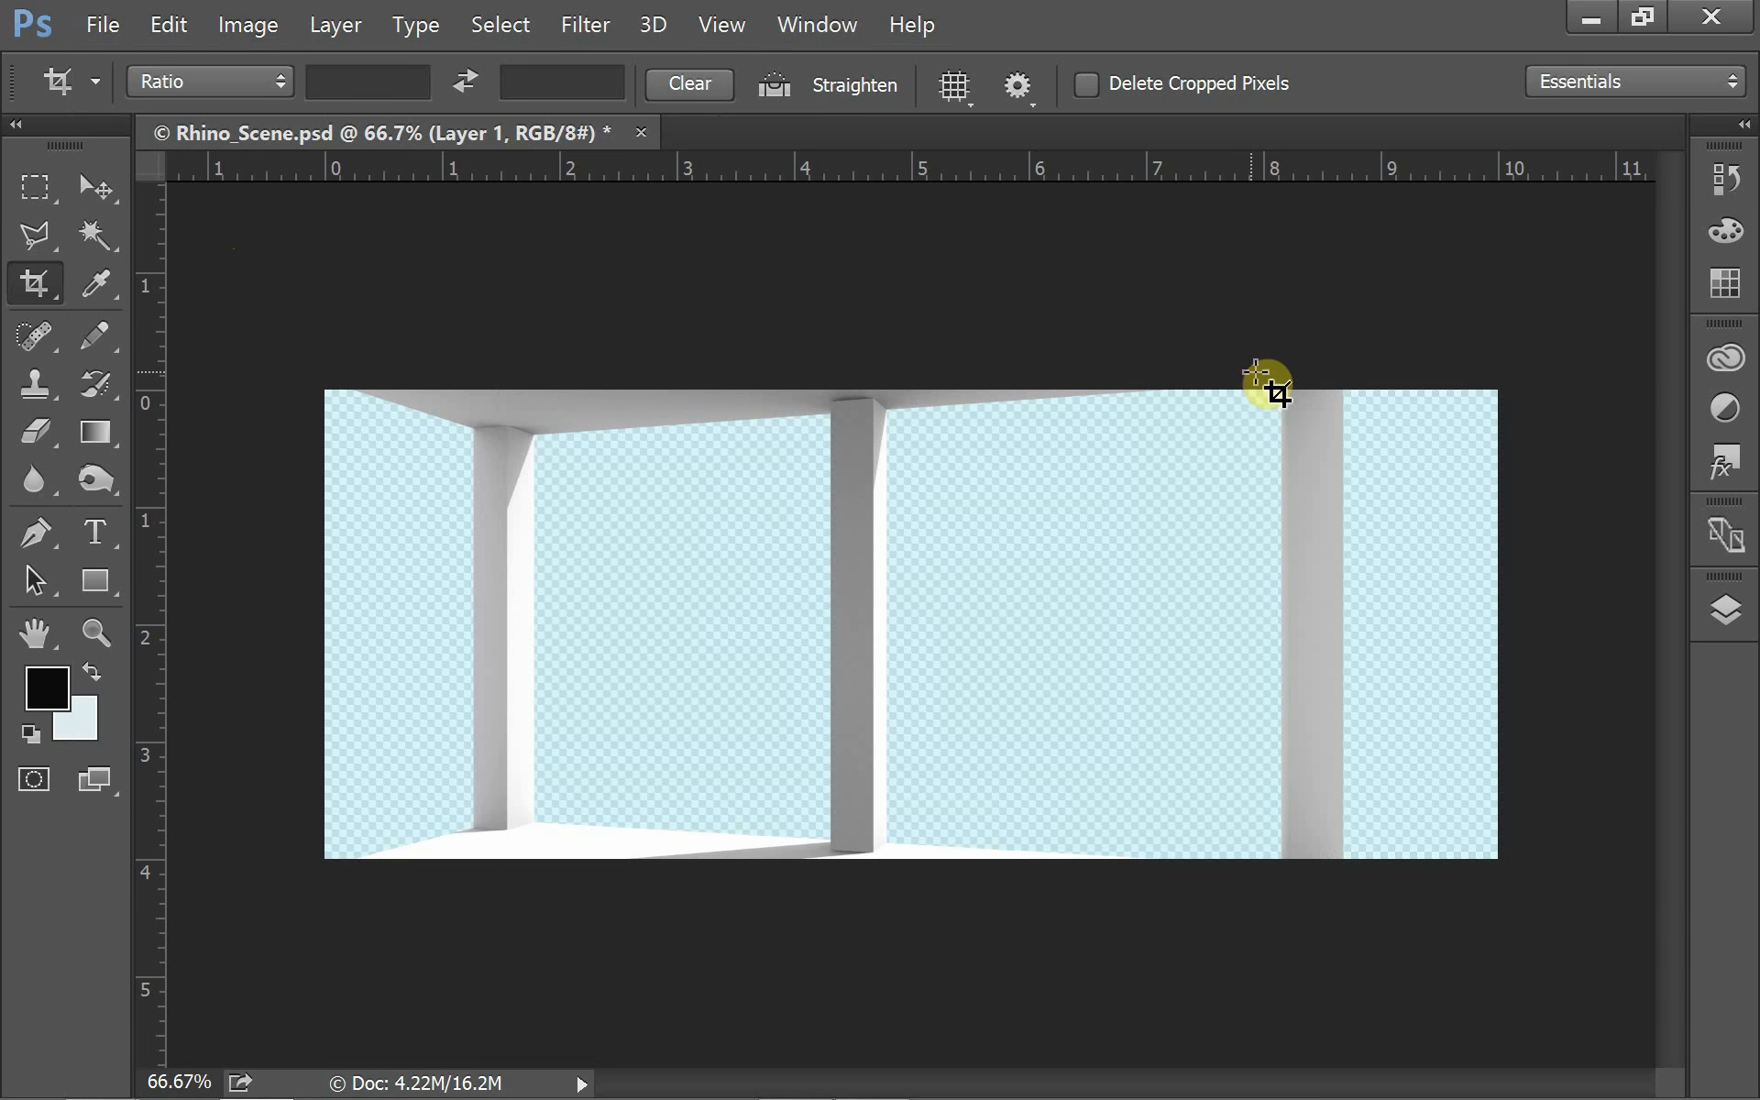
pyautogui.hotkey('ctrl', 'z')
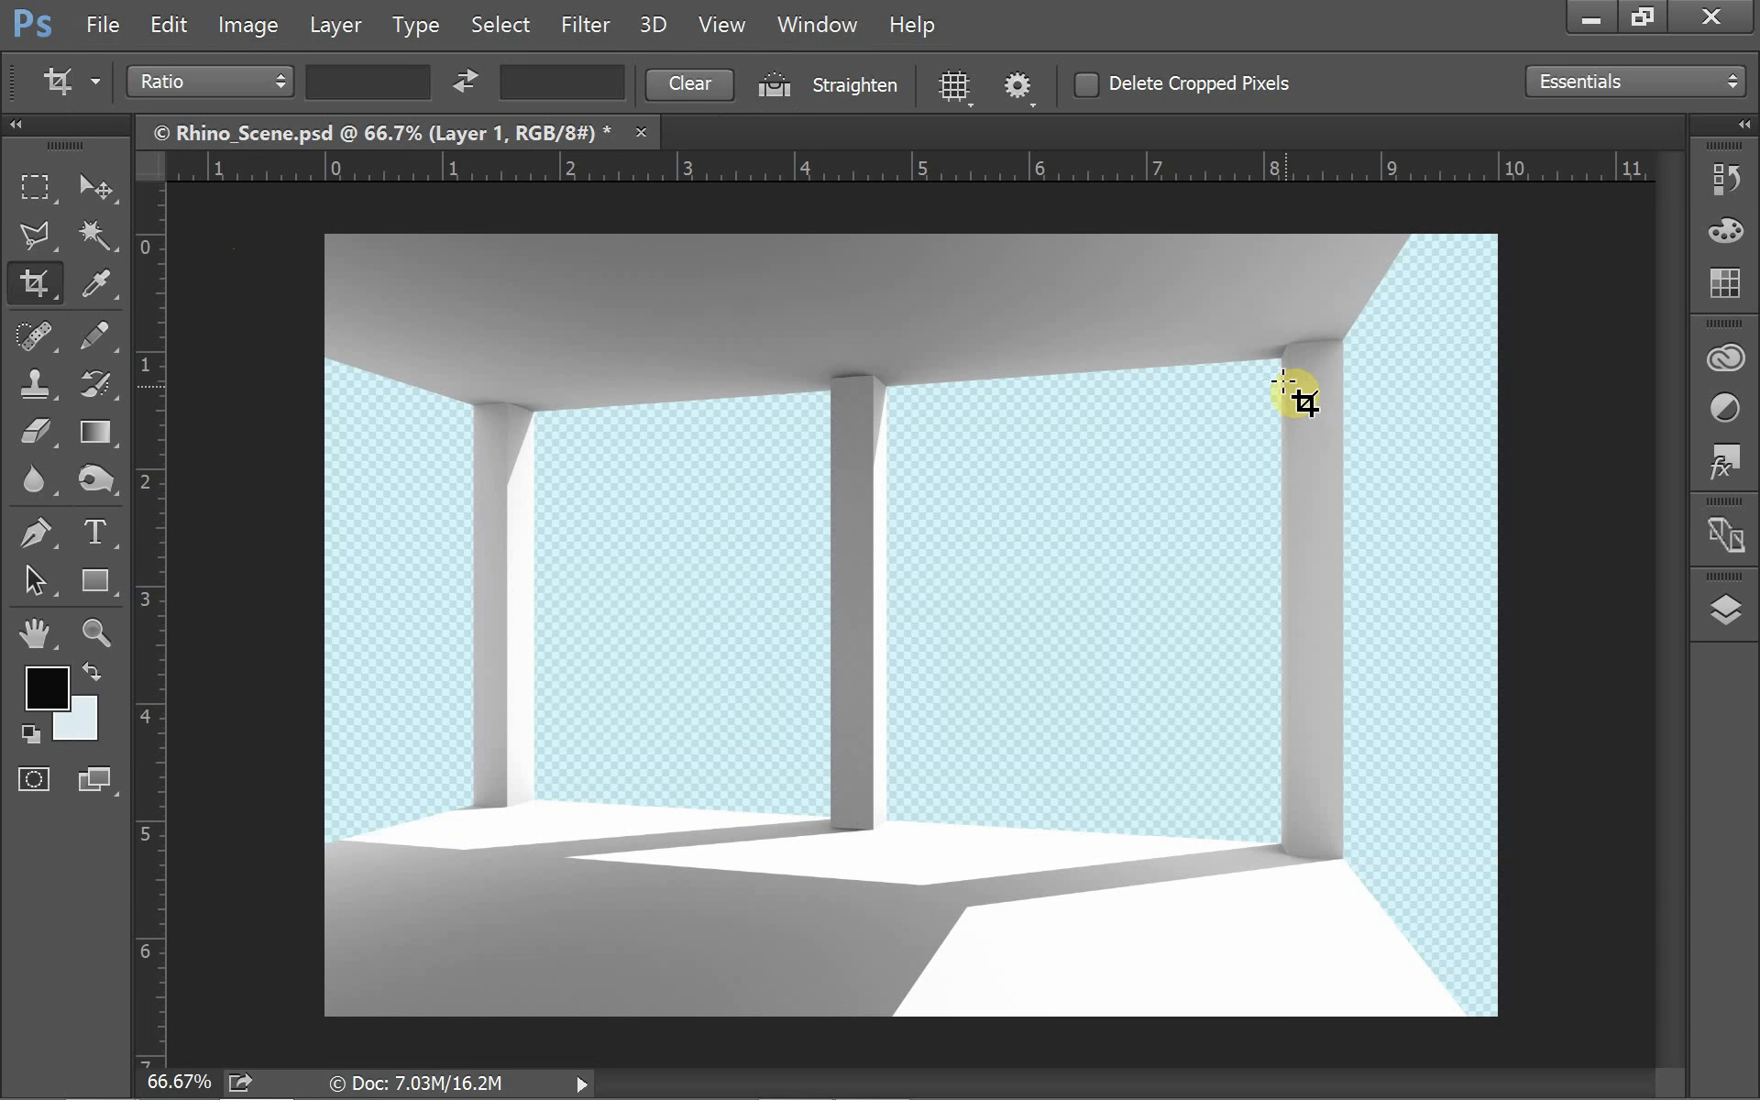
# Reduce the canvas height to 4 inches, keeping the 10-inch width and the centre anchor, and accept the clipping.
pyautogui.click(218, 30)
pyautogui.click(318, 257)
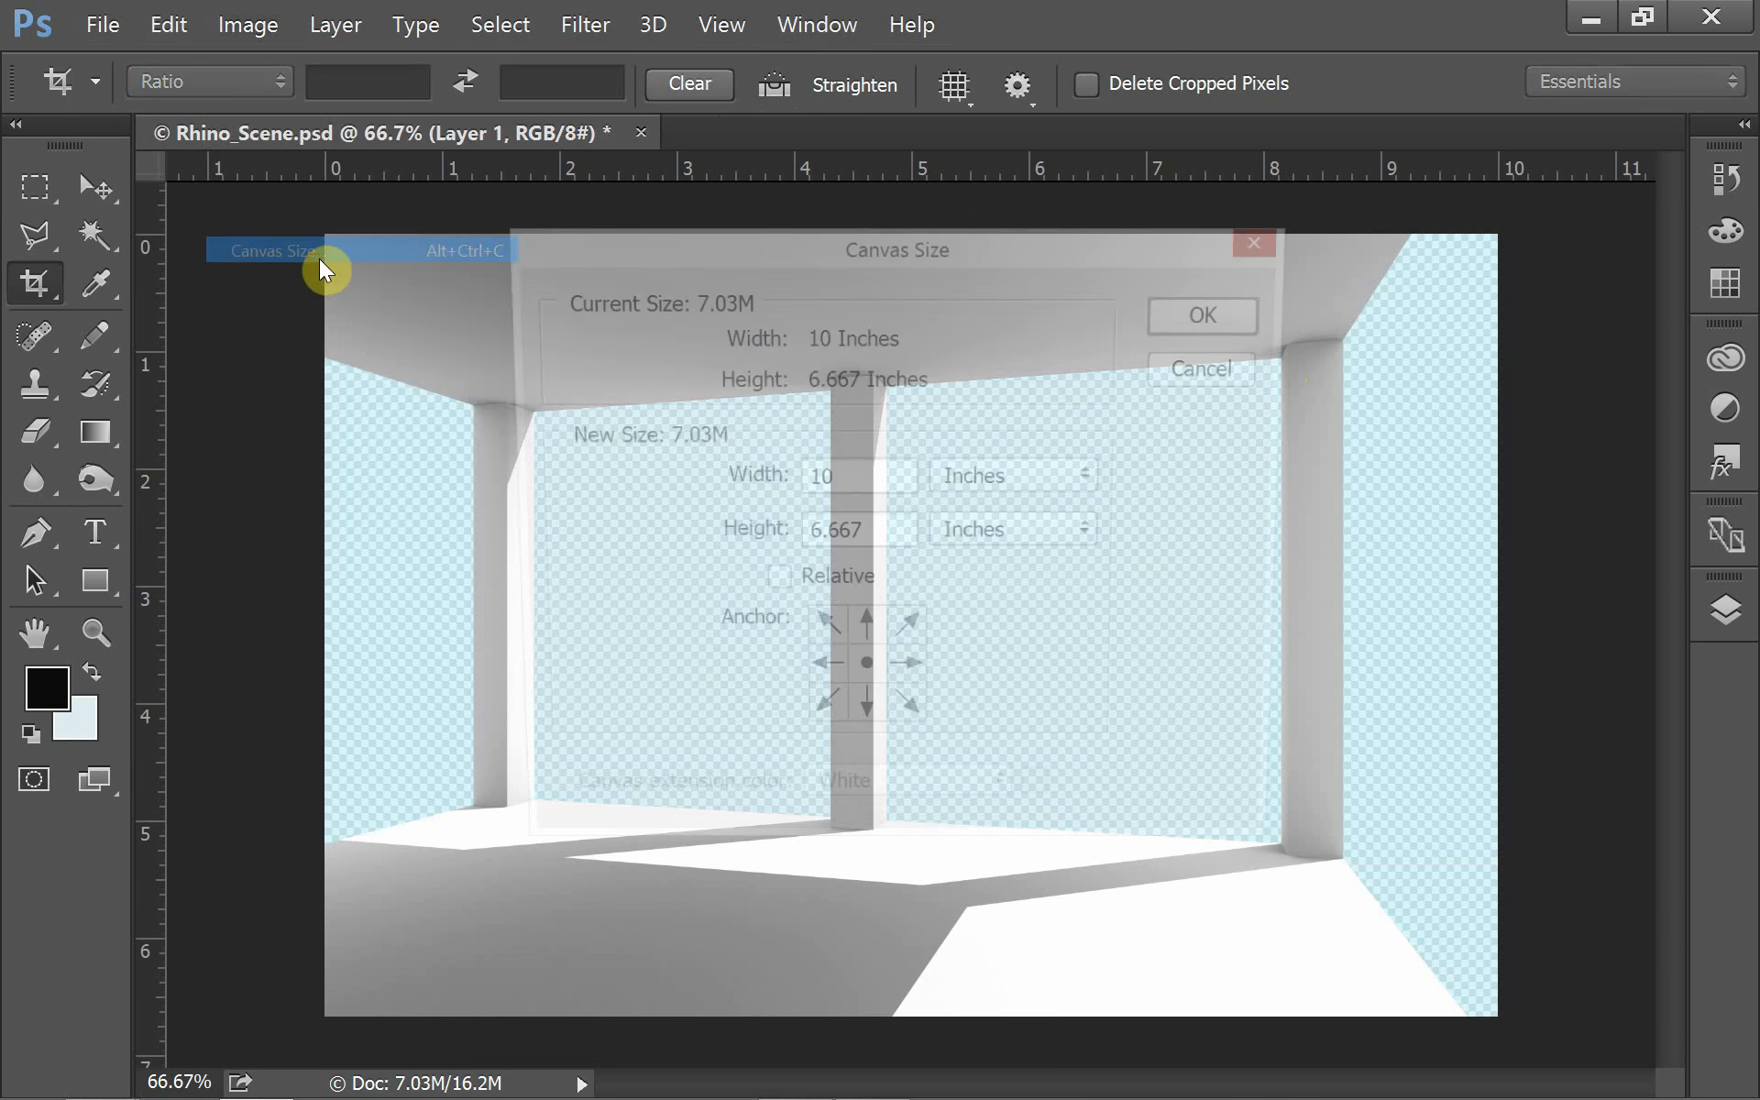
pyautogui.moveTo(889, 538); pyautogui.dragTo(621, 532)
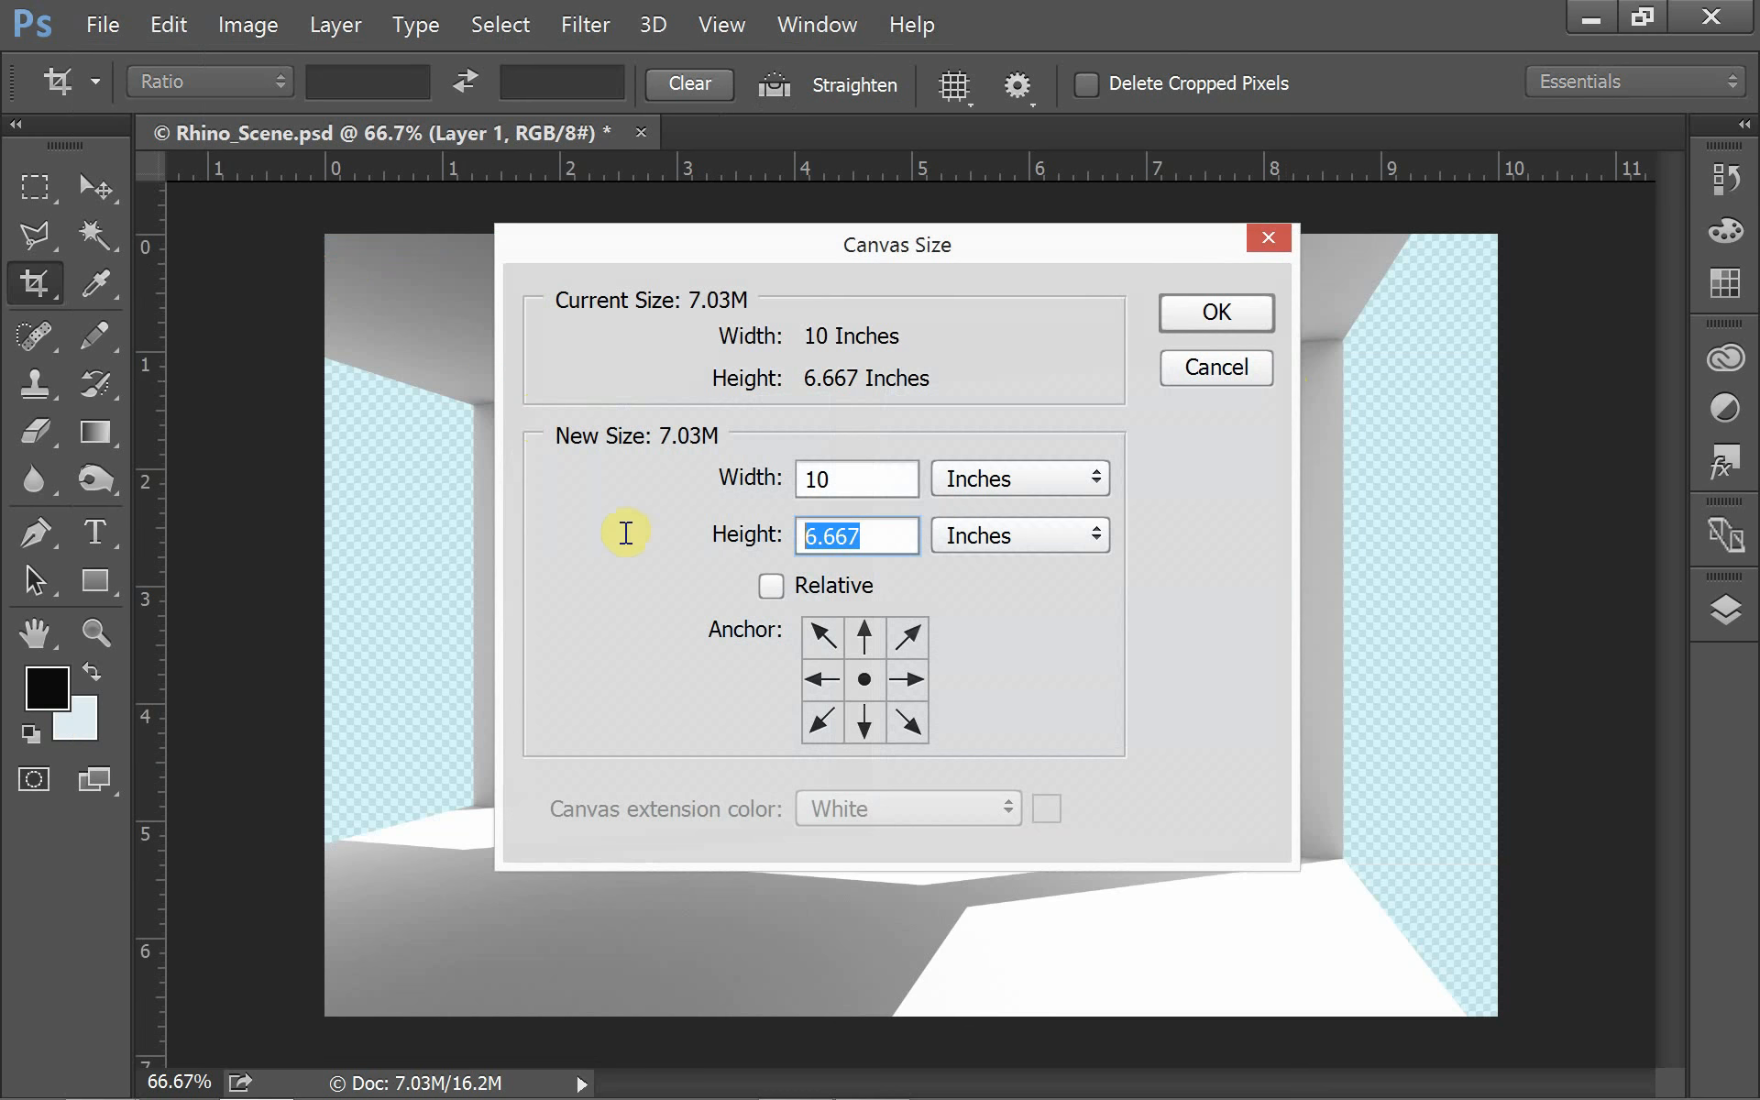
pyautogui.write('4')
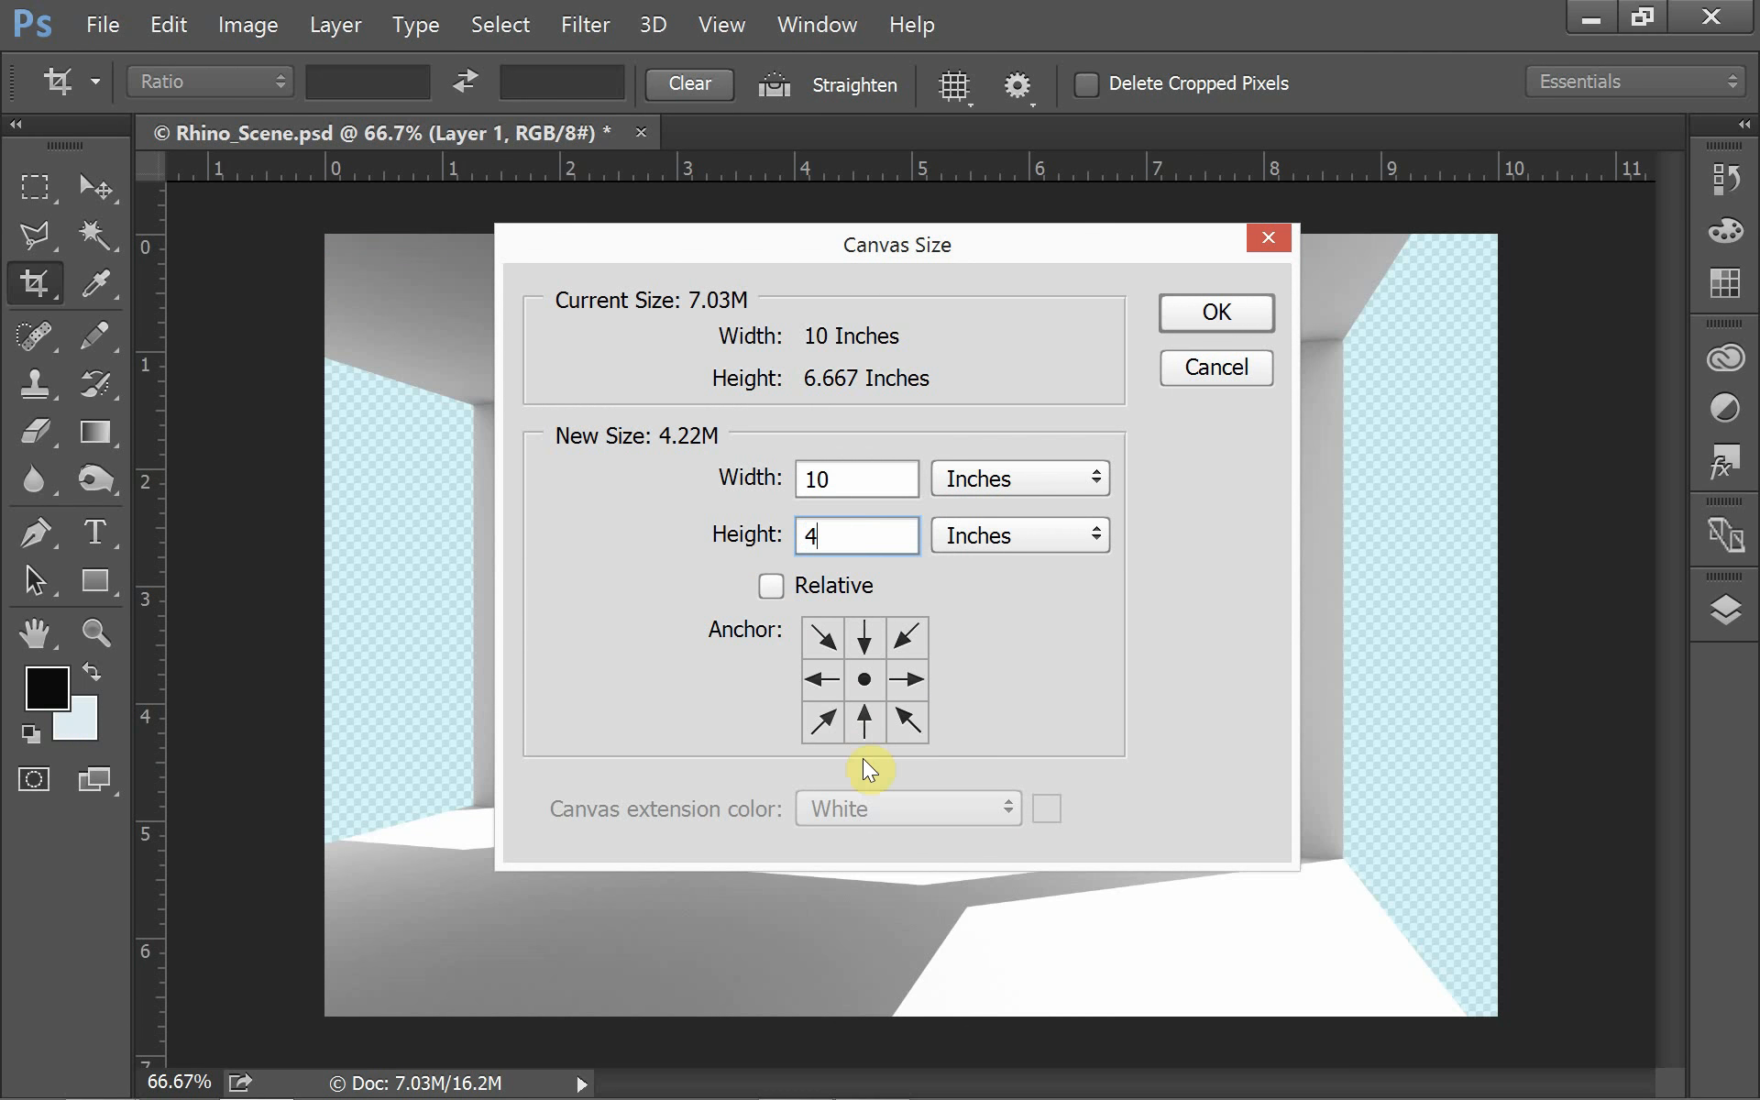
pyautogui.click(865, 722)
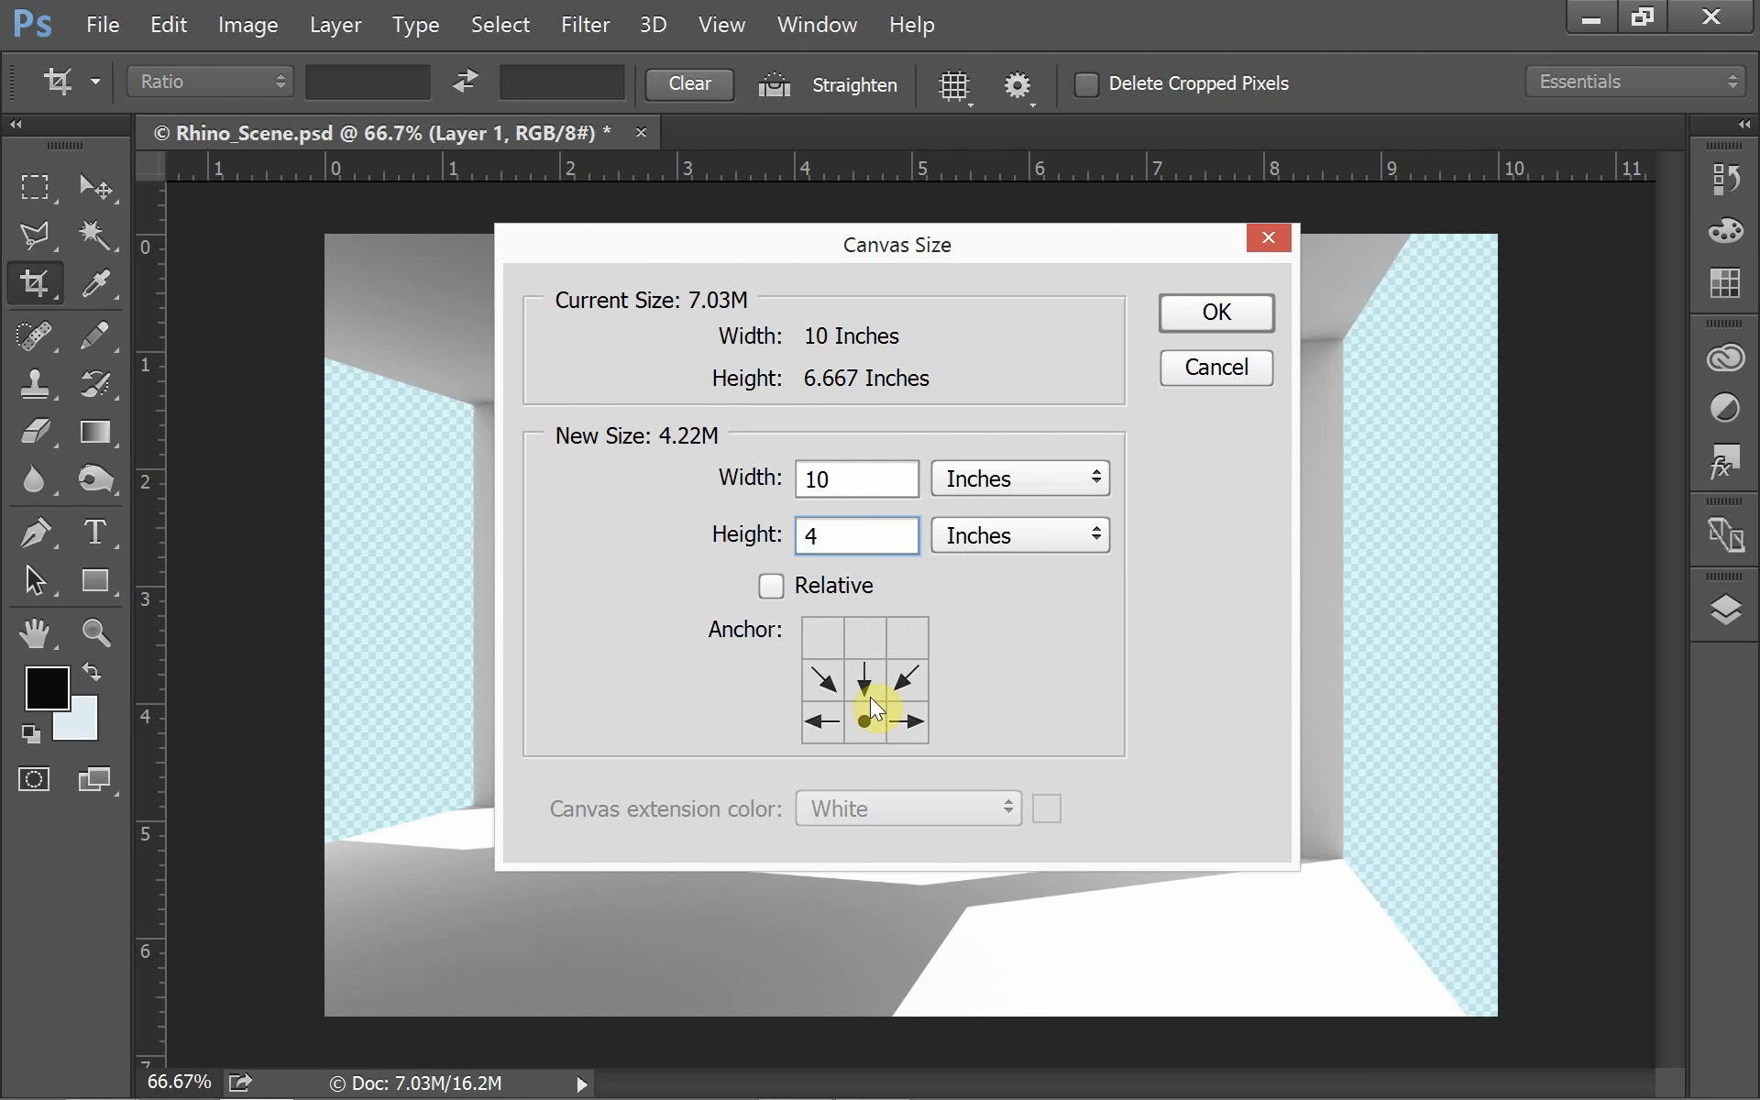
pyautogui.click(868, 634)
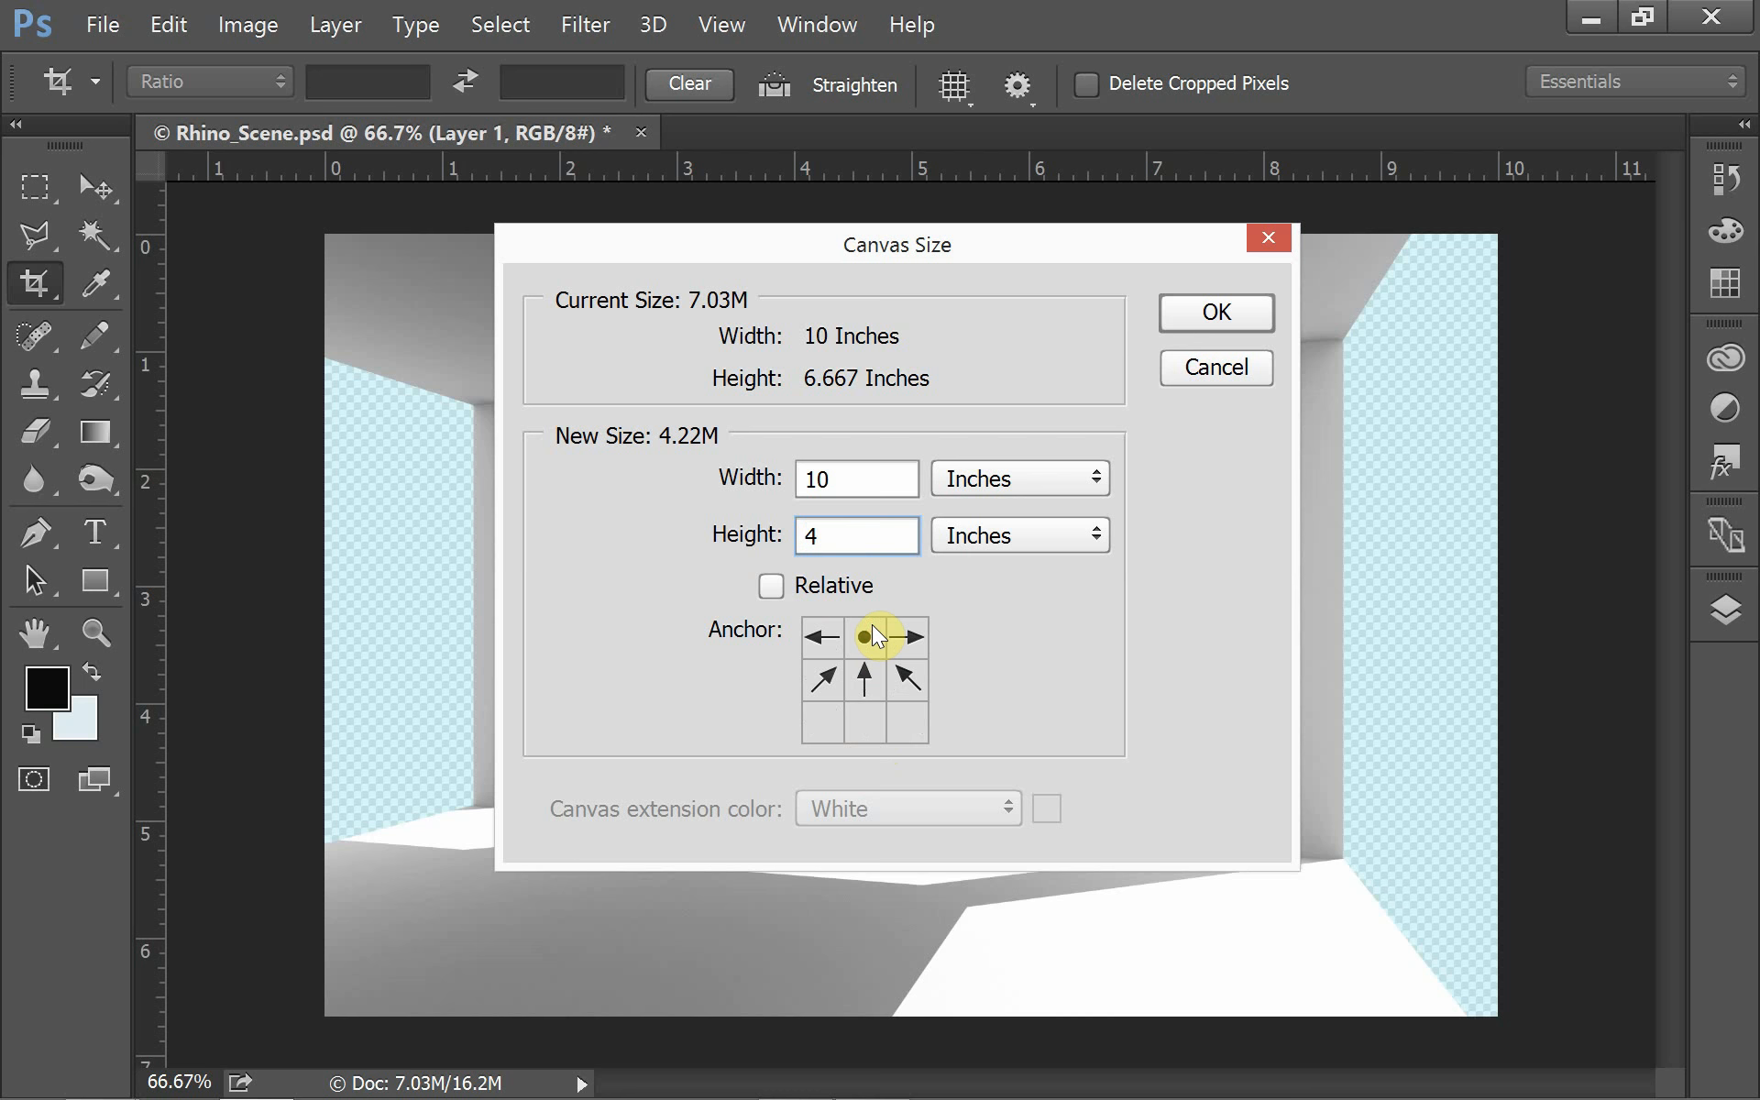
pyautogui.click(864, 683)
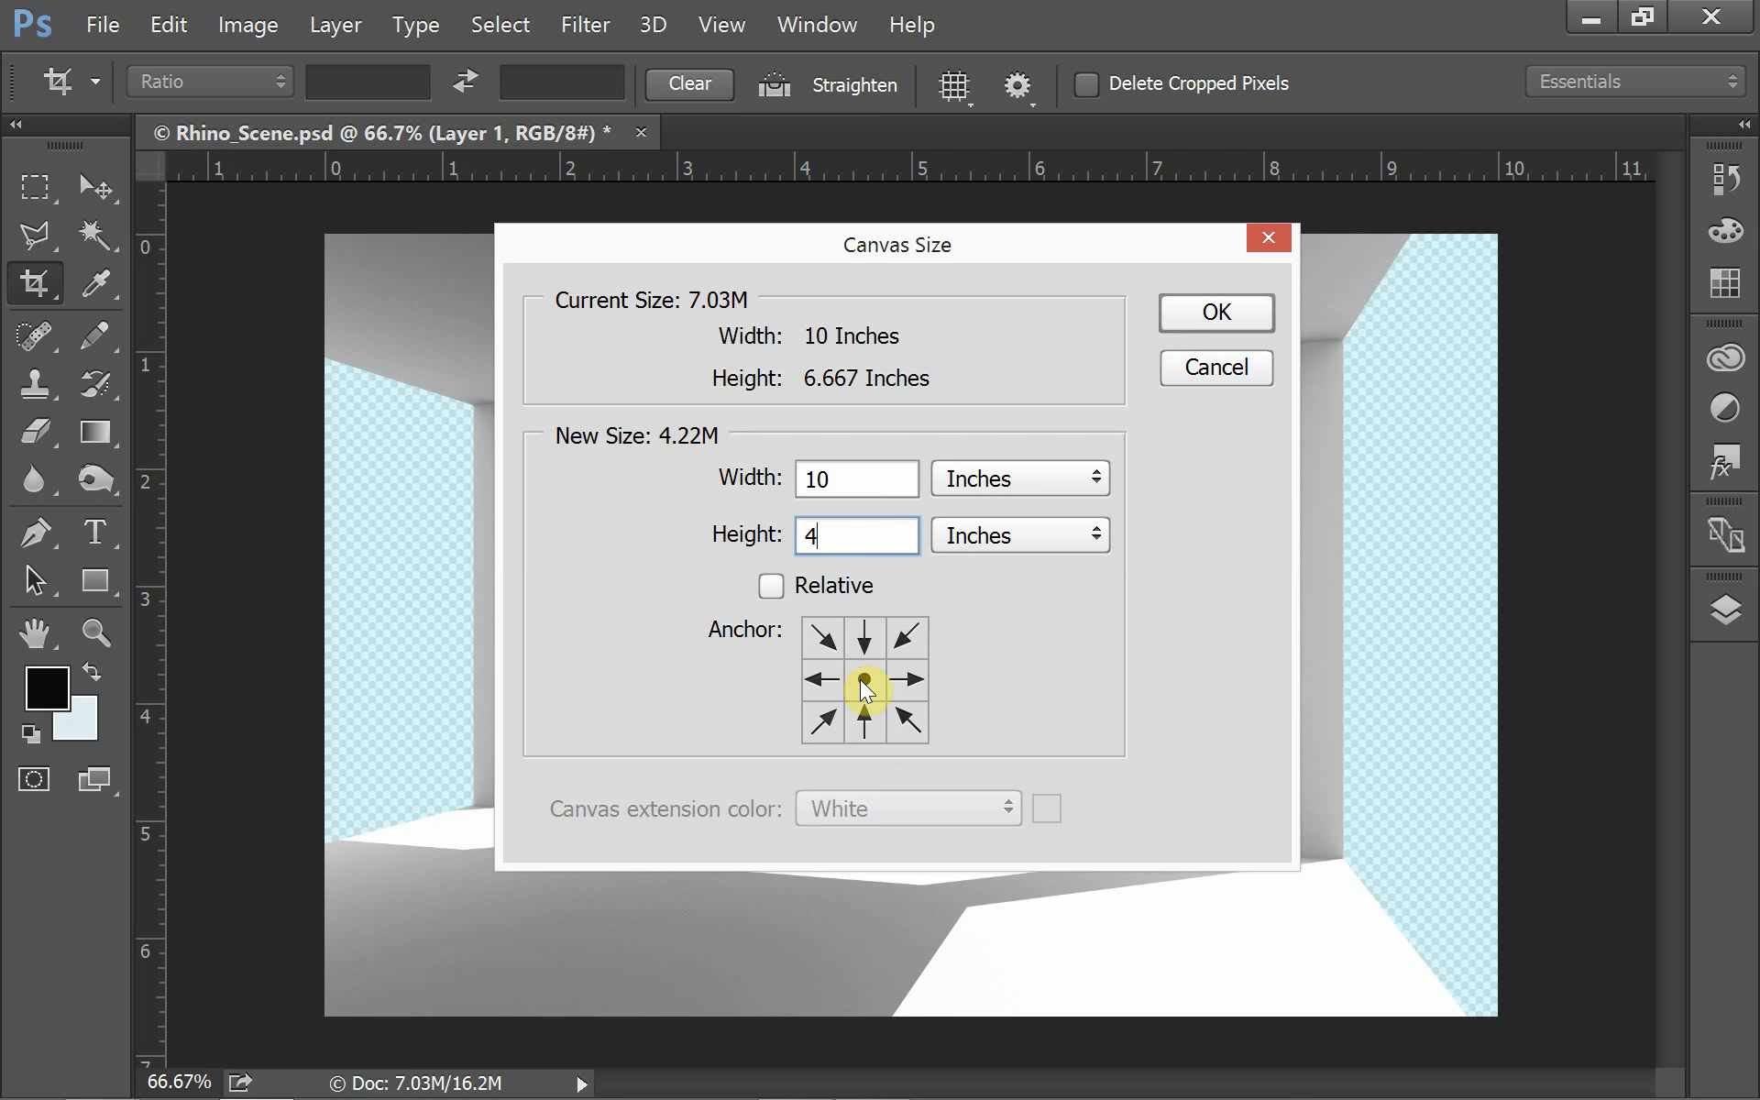
pyautogui.click(1182, 325)
pyautogui.click(830, 442)
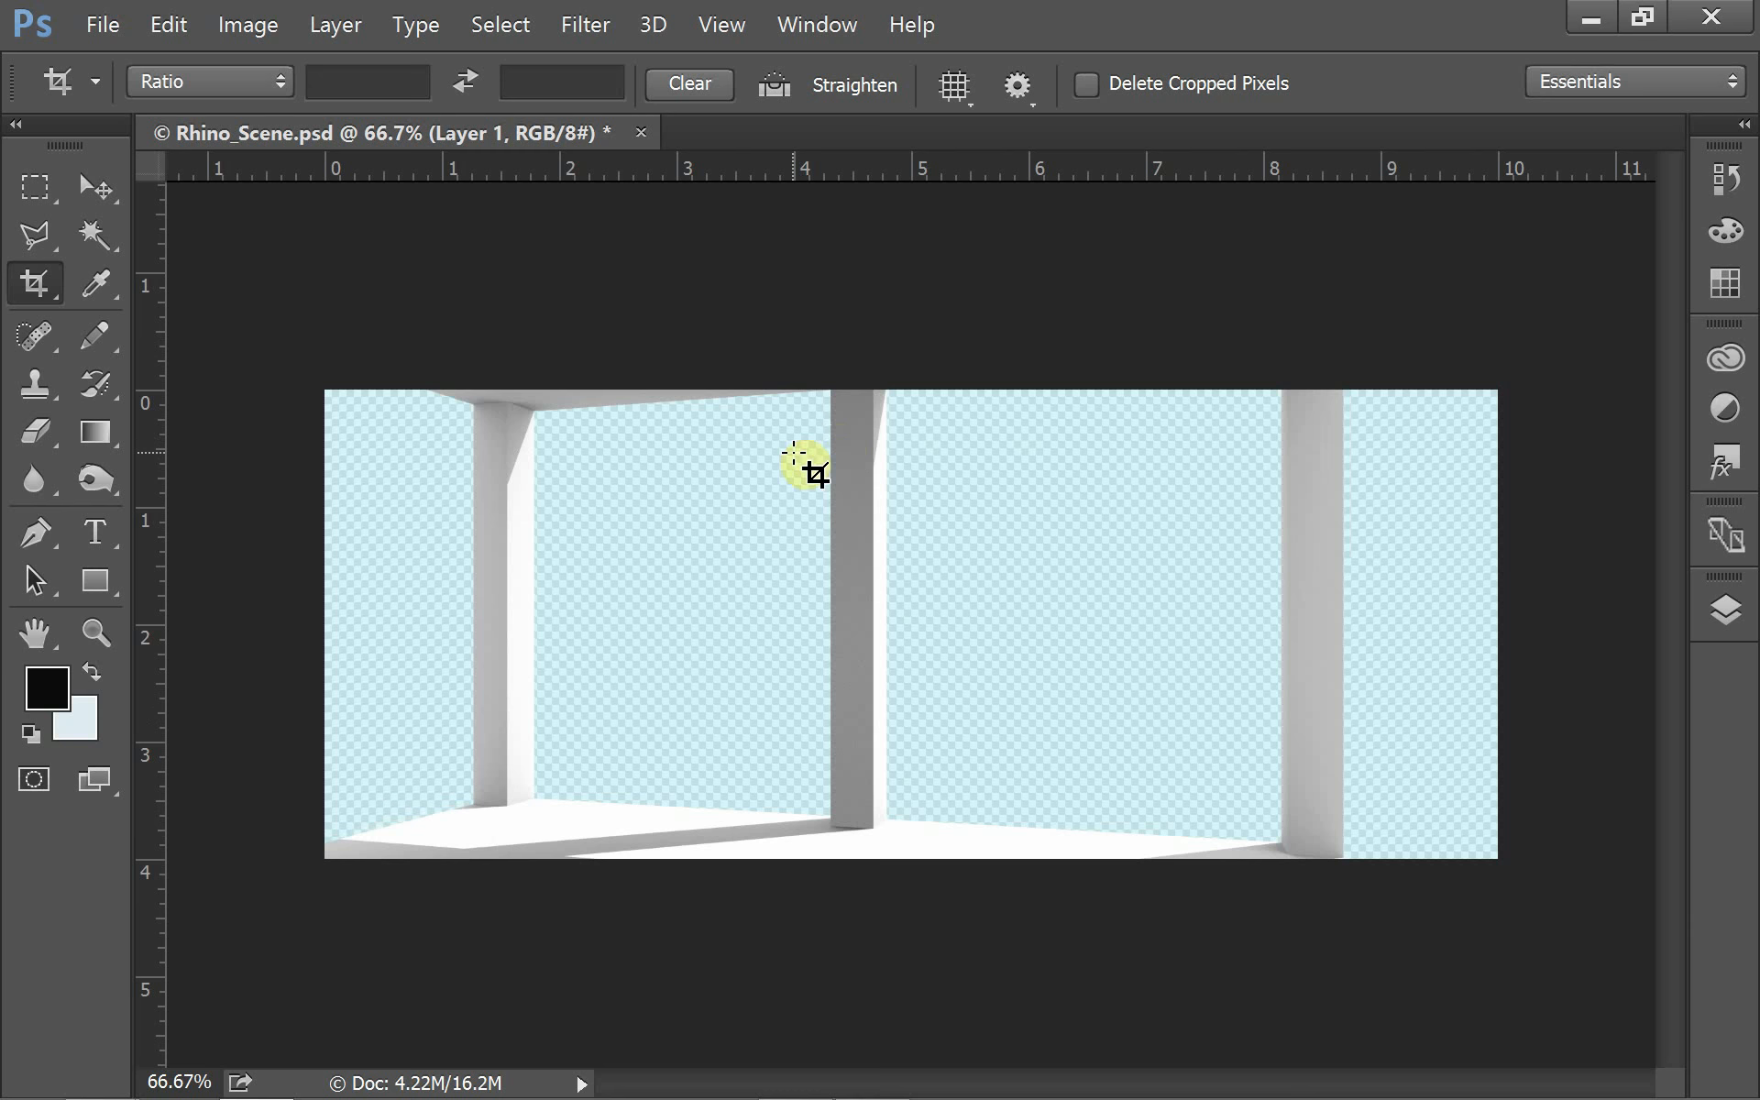
# Save the cropped scene as a Photoshop PDF named 01, keeping layers and Photoshop editing capabilities.
pyautogui.click(101, 26)
pyautogui.click(169, 326)
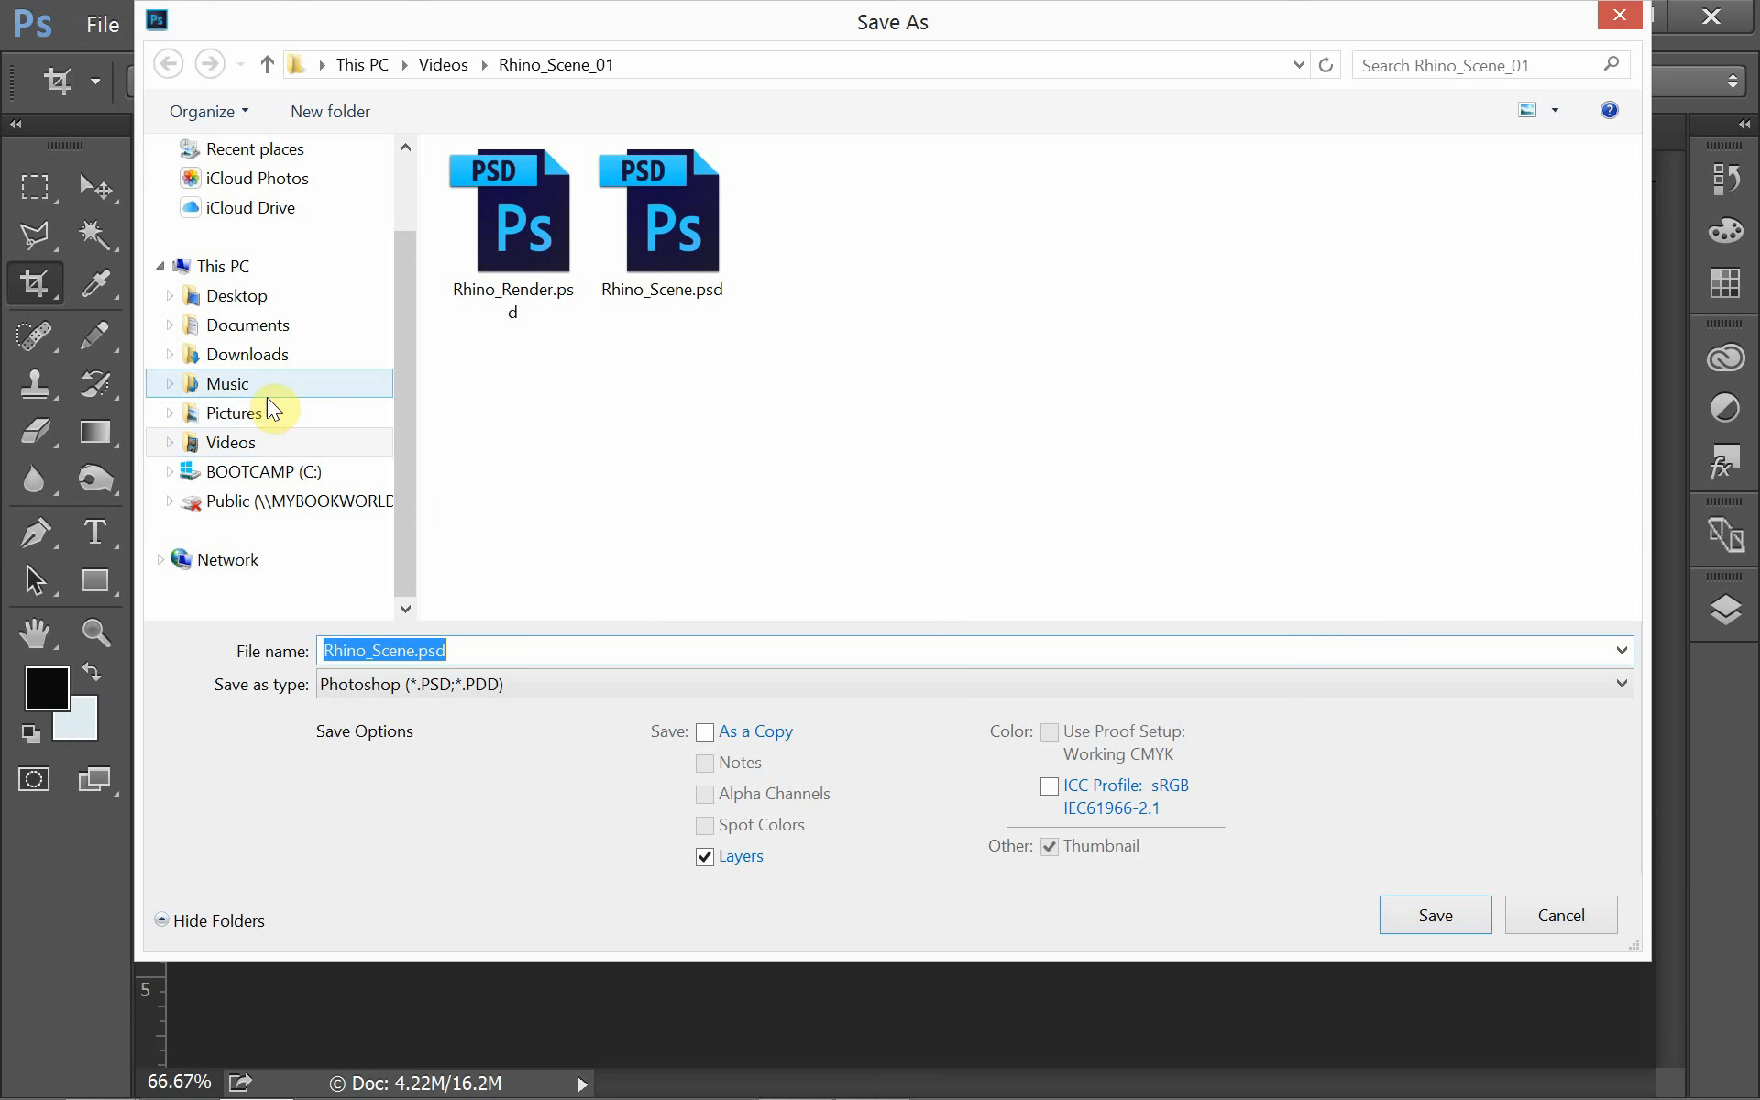
pyautogui.click(510, 683)
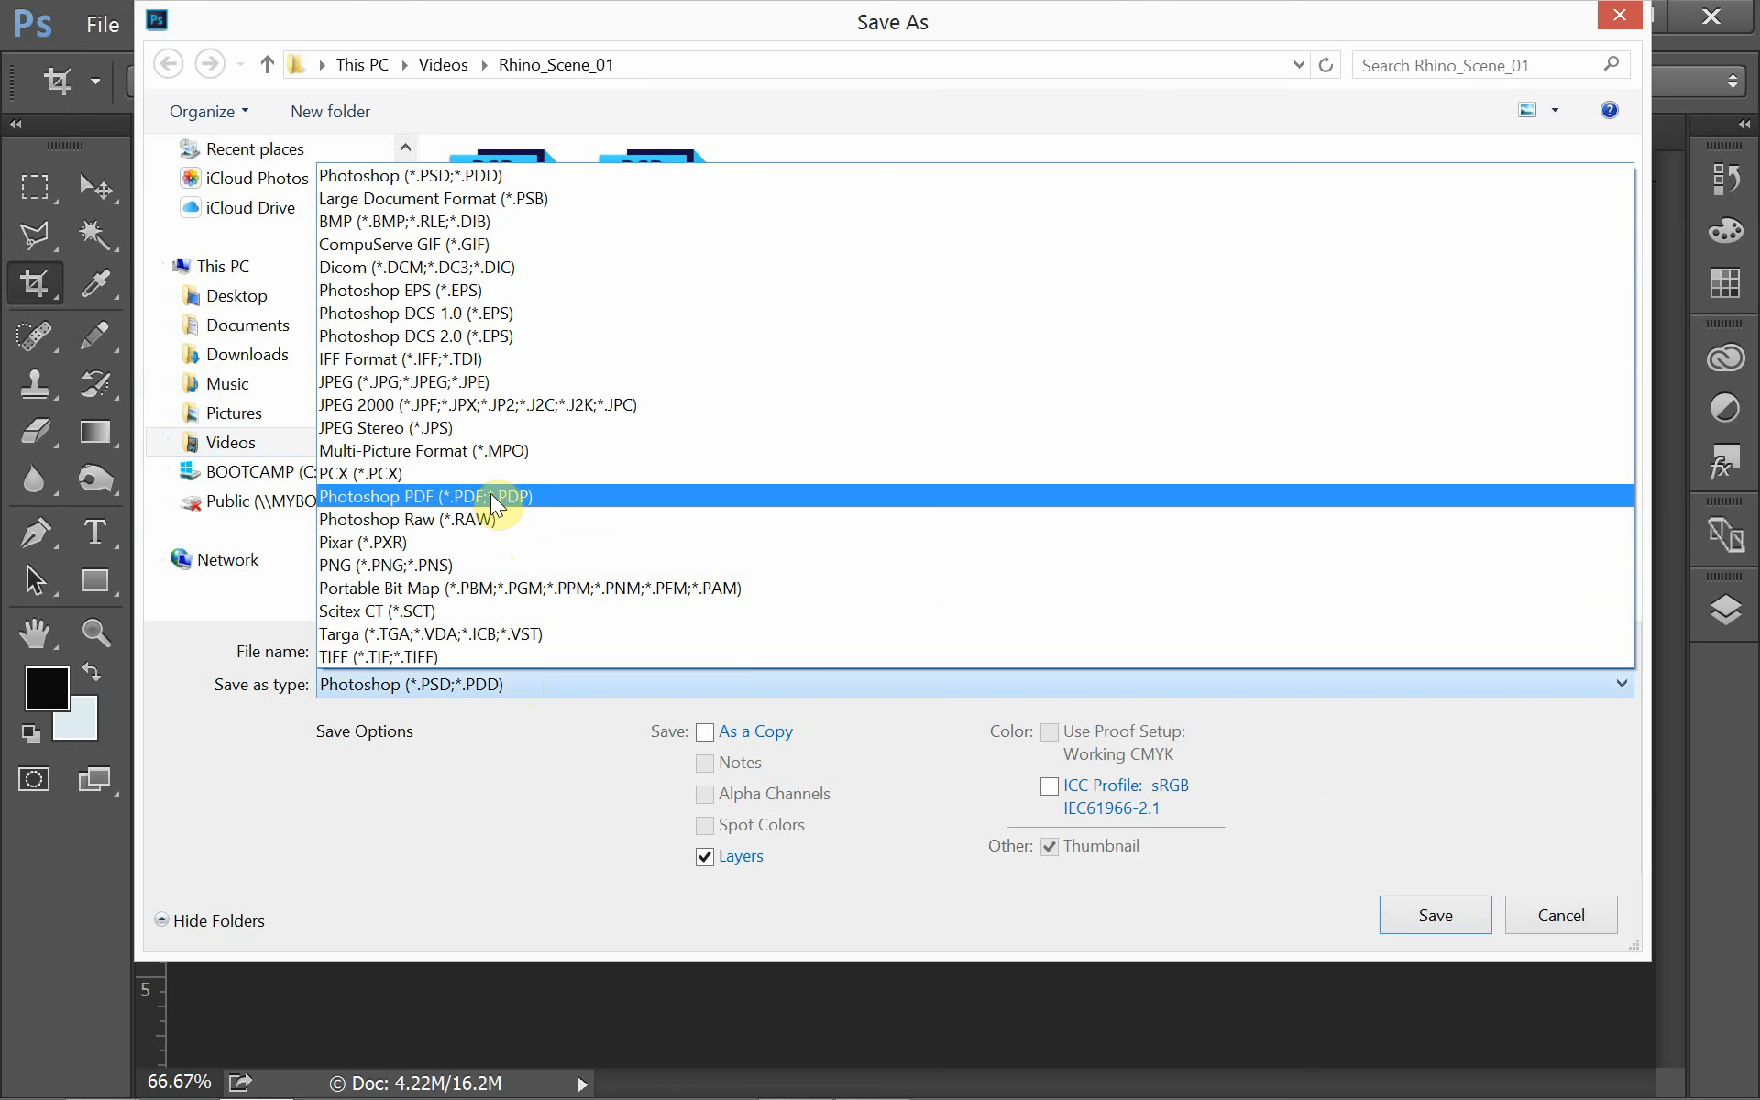
pyautogui.click(356, 496)
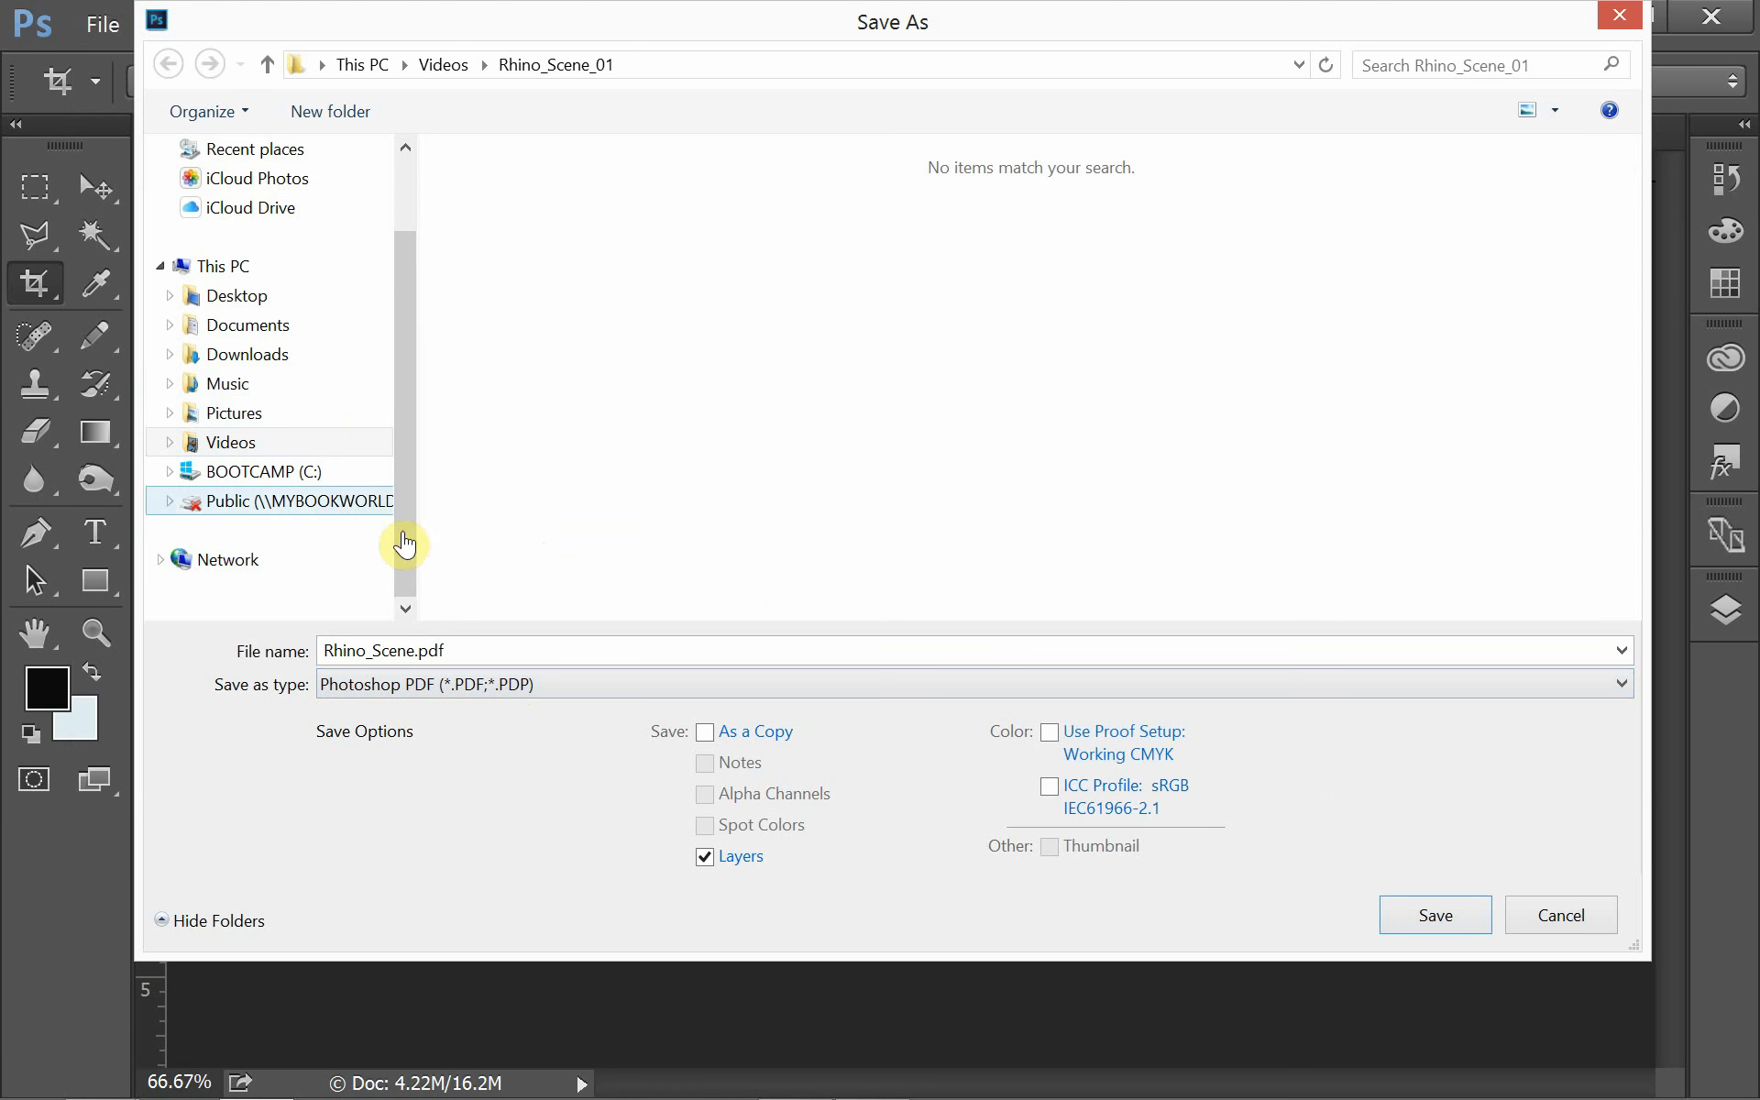
pyautogui.doubleClick(486, 652)
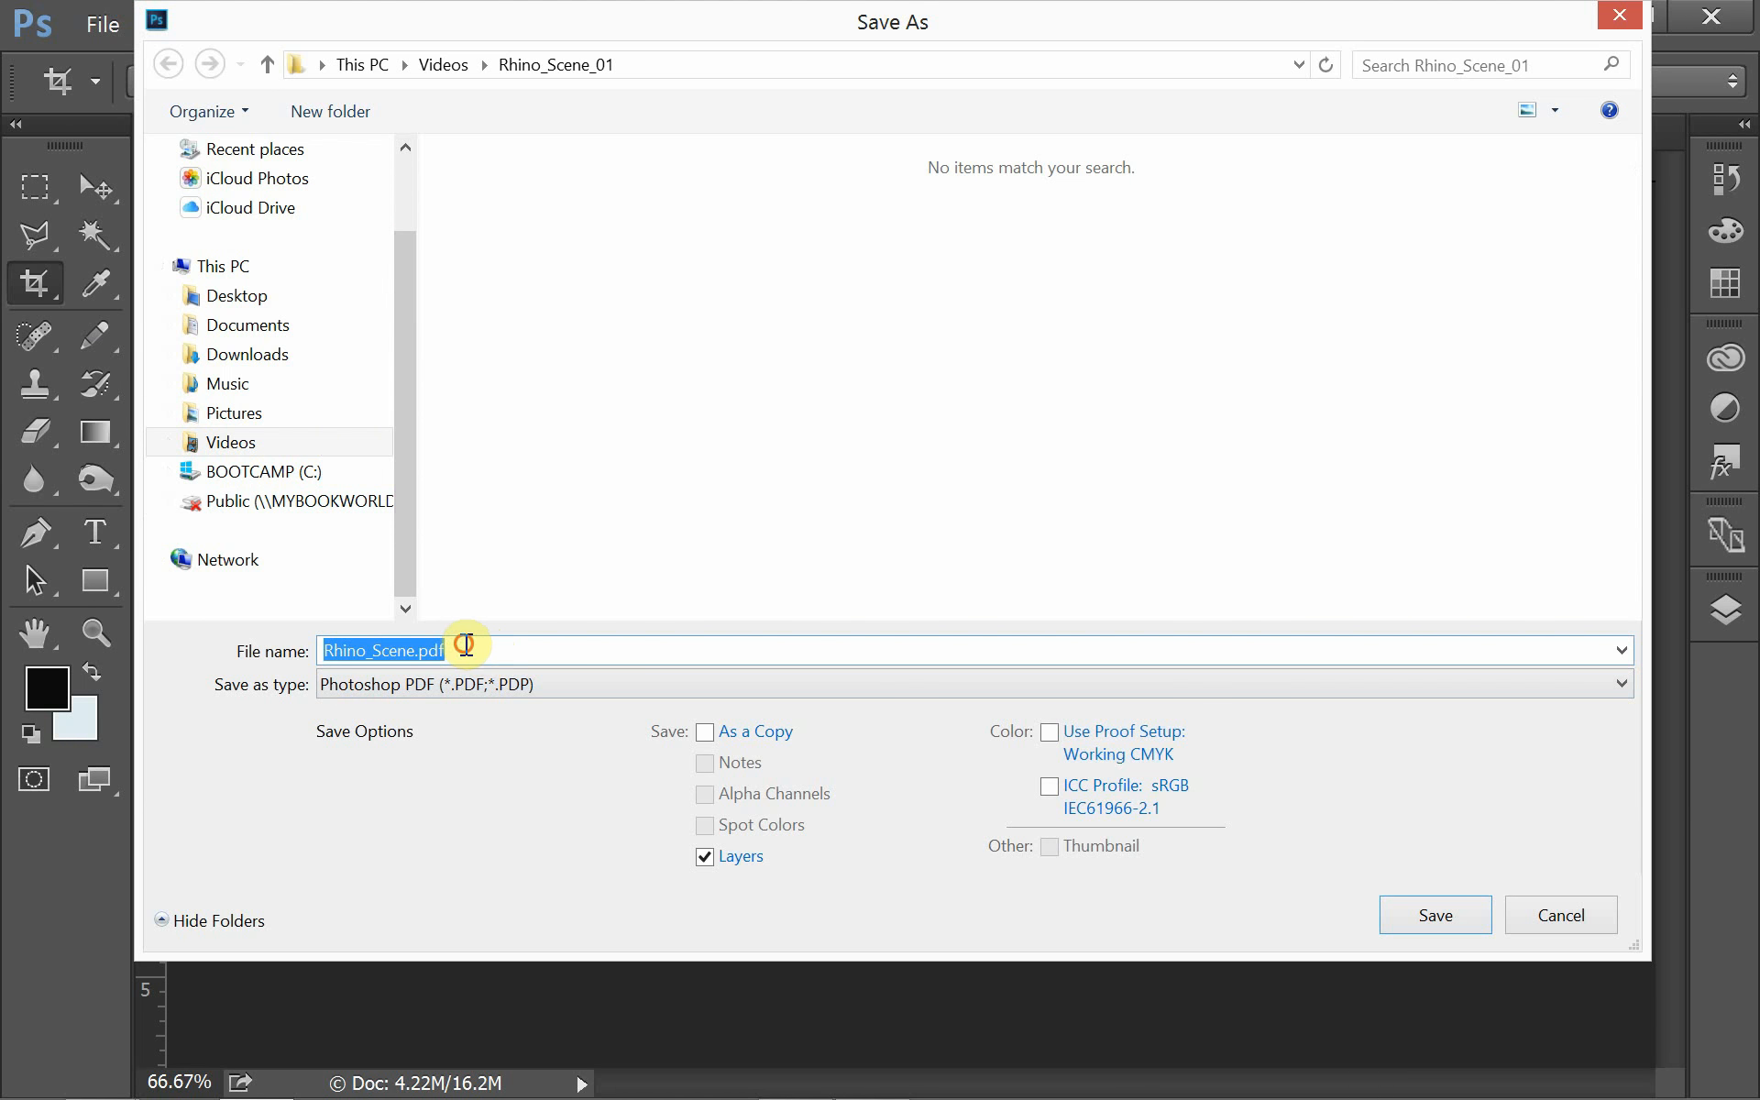
pyautogui.write('01')
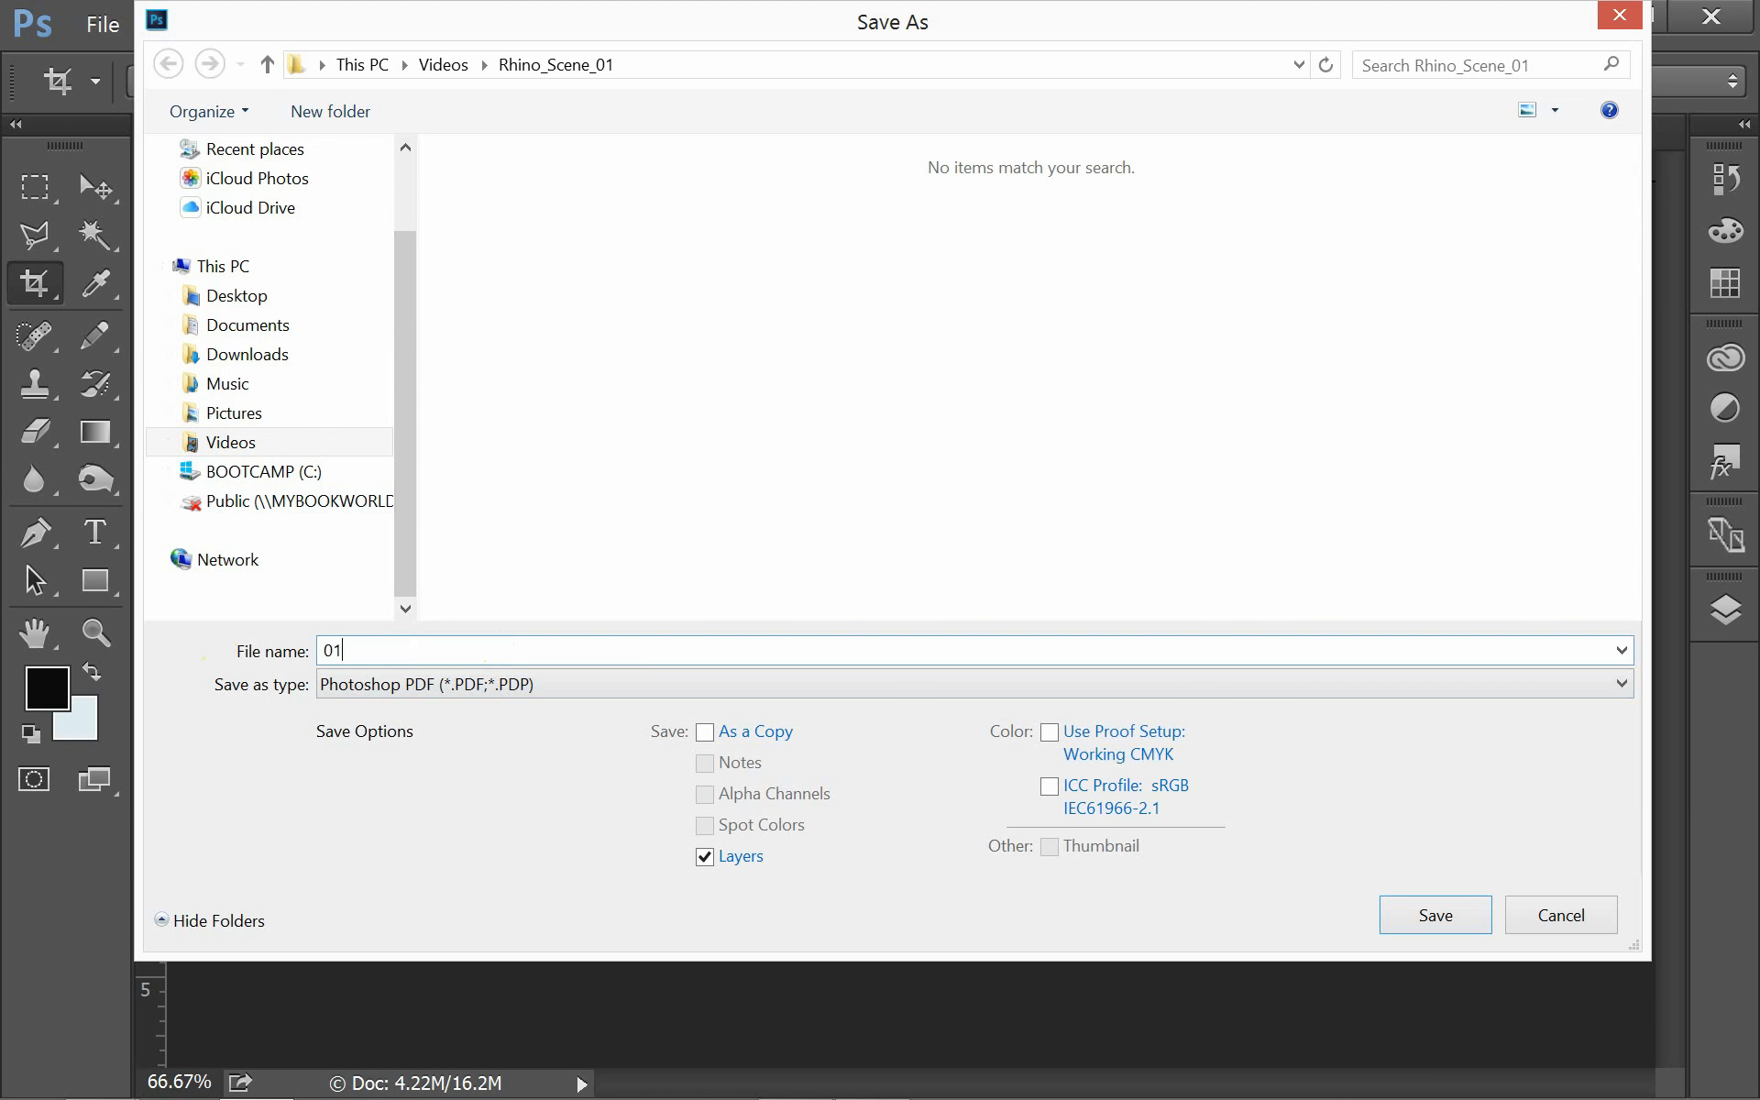
pyautogui.click(1426, 913)
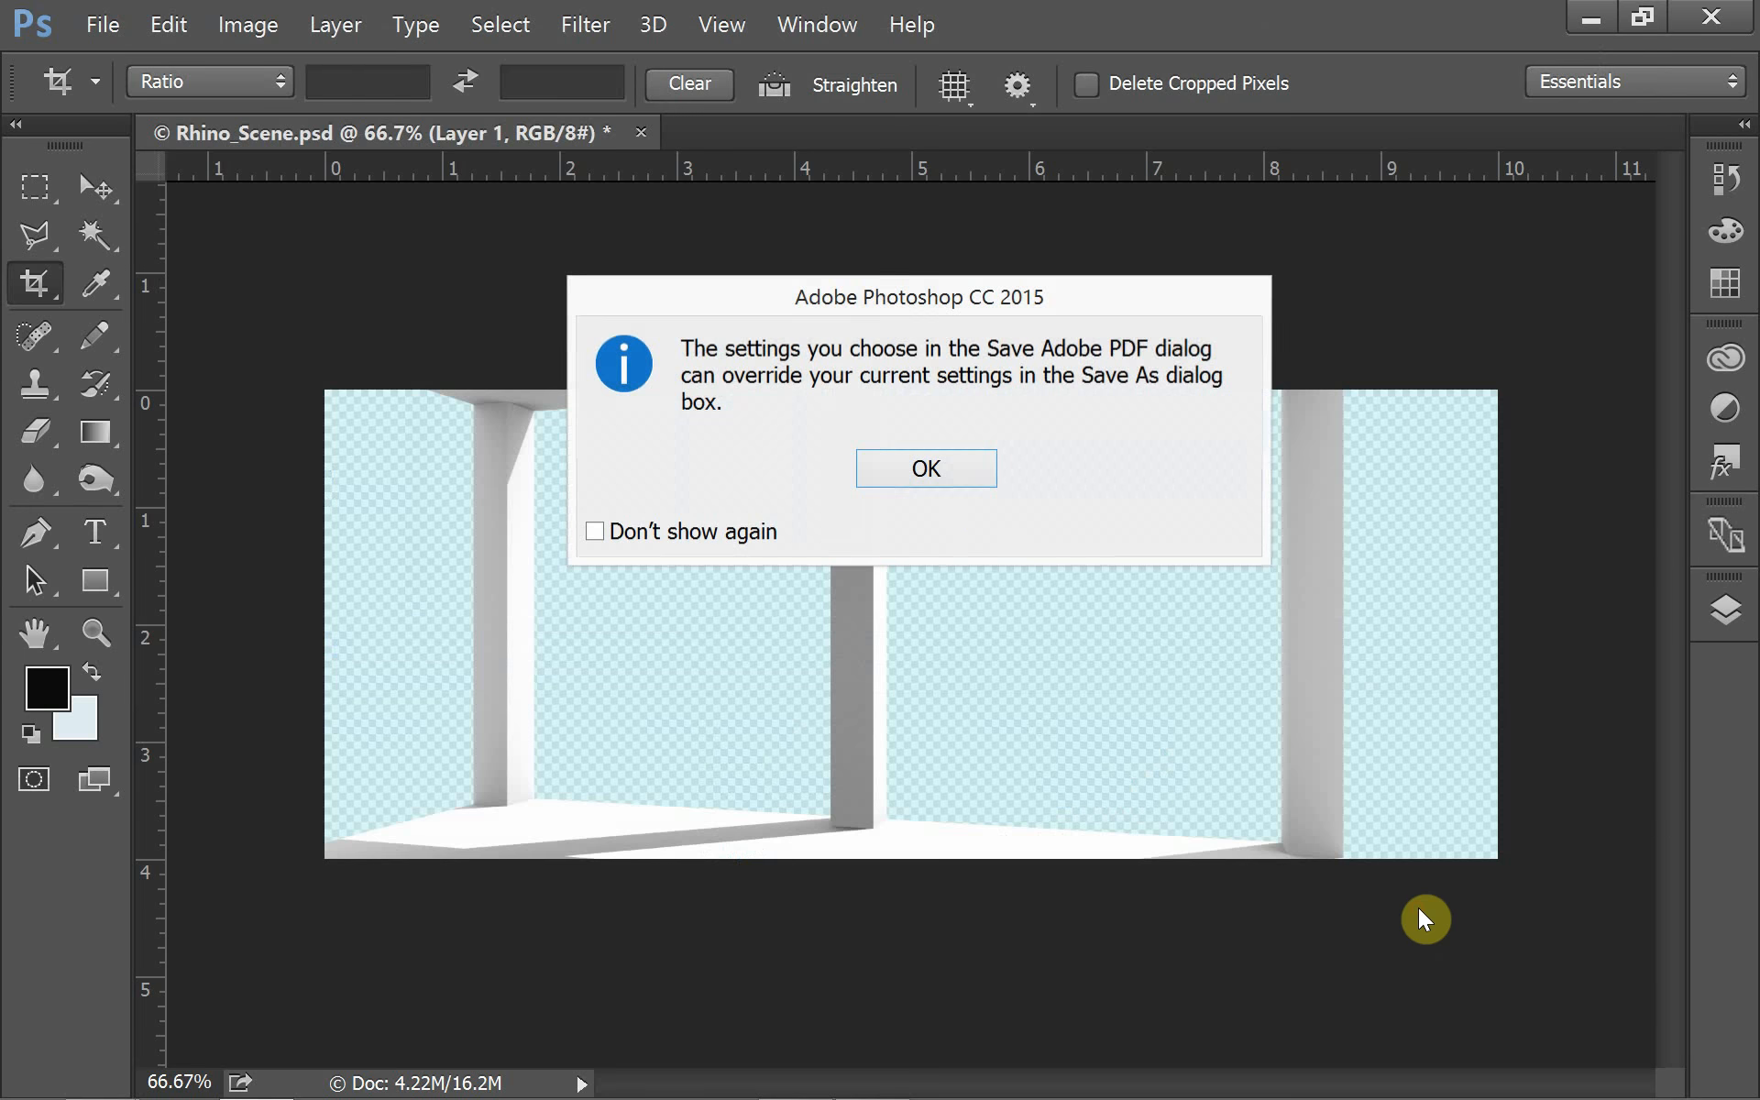
pyautogui.click(950, 473)
pyautogui.click(1133, 999)
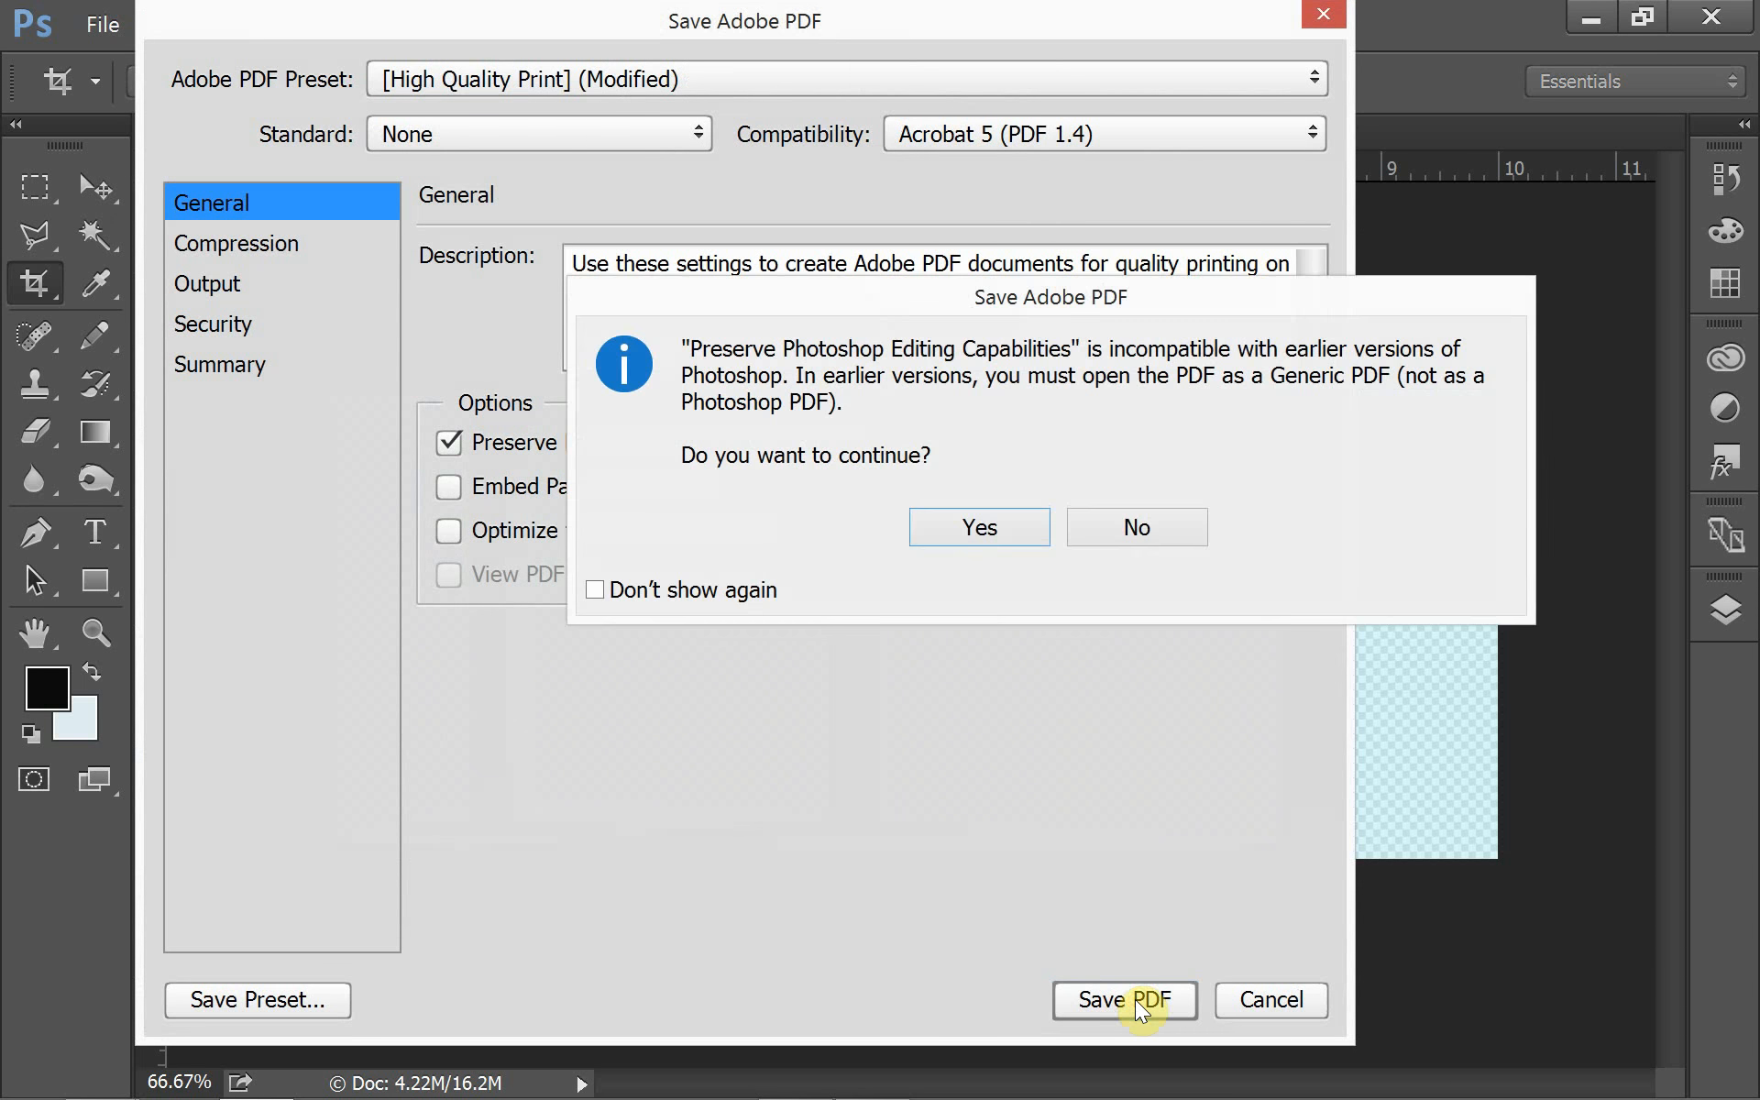
pyautogui.click(963, 537)
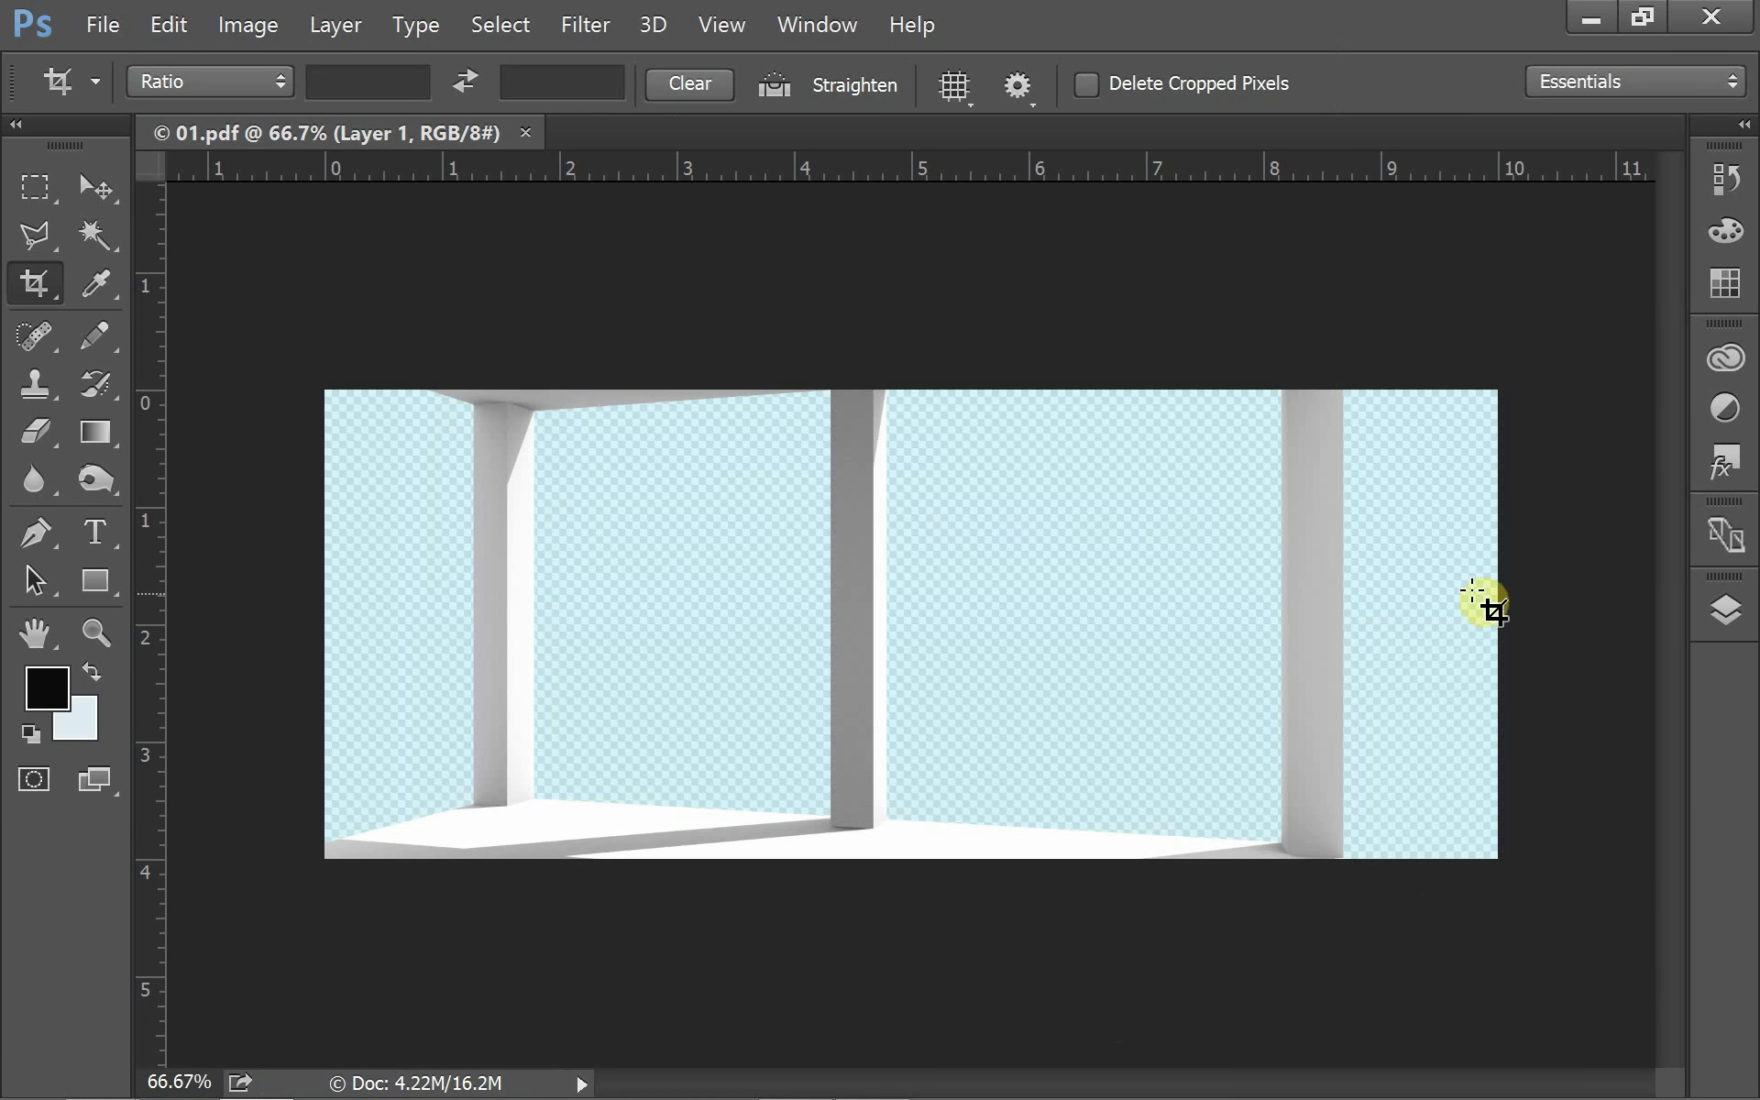
# Select Layer 1 and Layer 0 together and move them down about 0.4 inch to reveal more of the ceiling.
pyautogui.click(1724, 623)
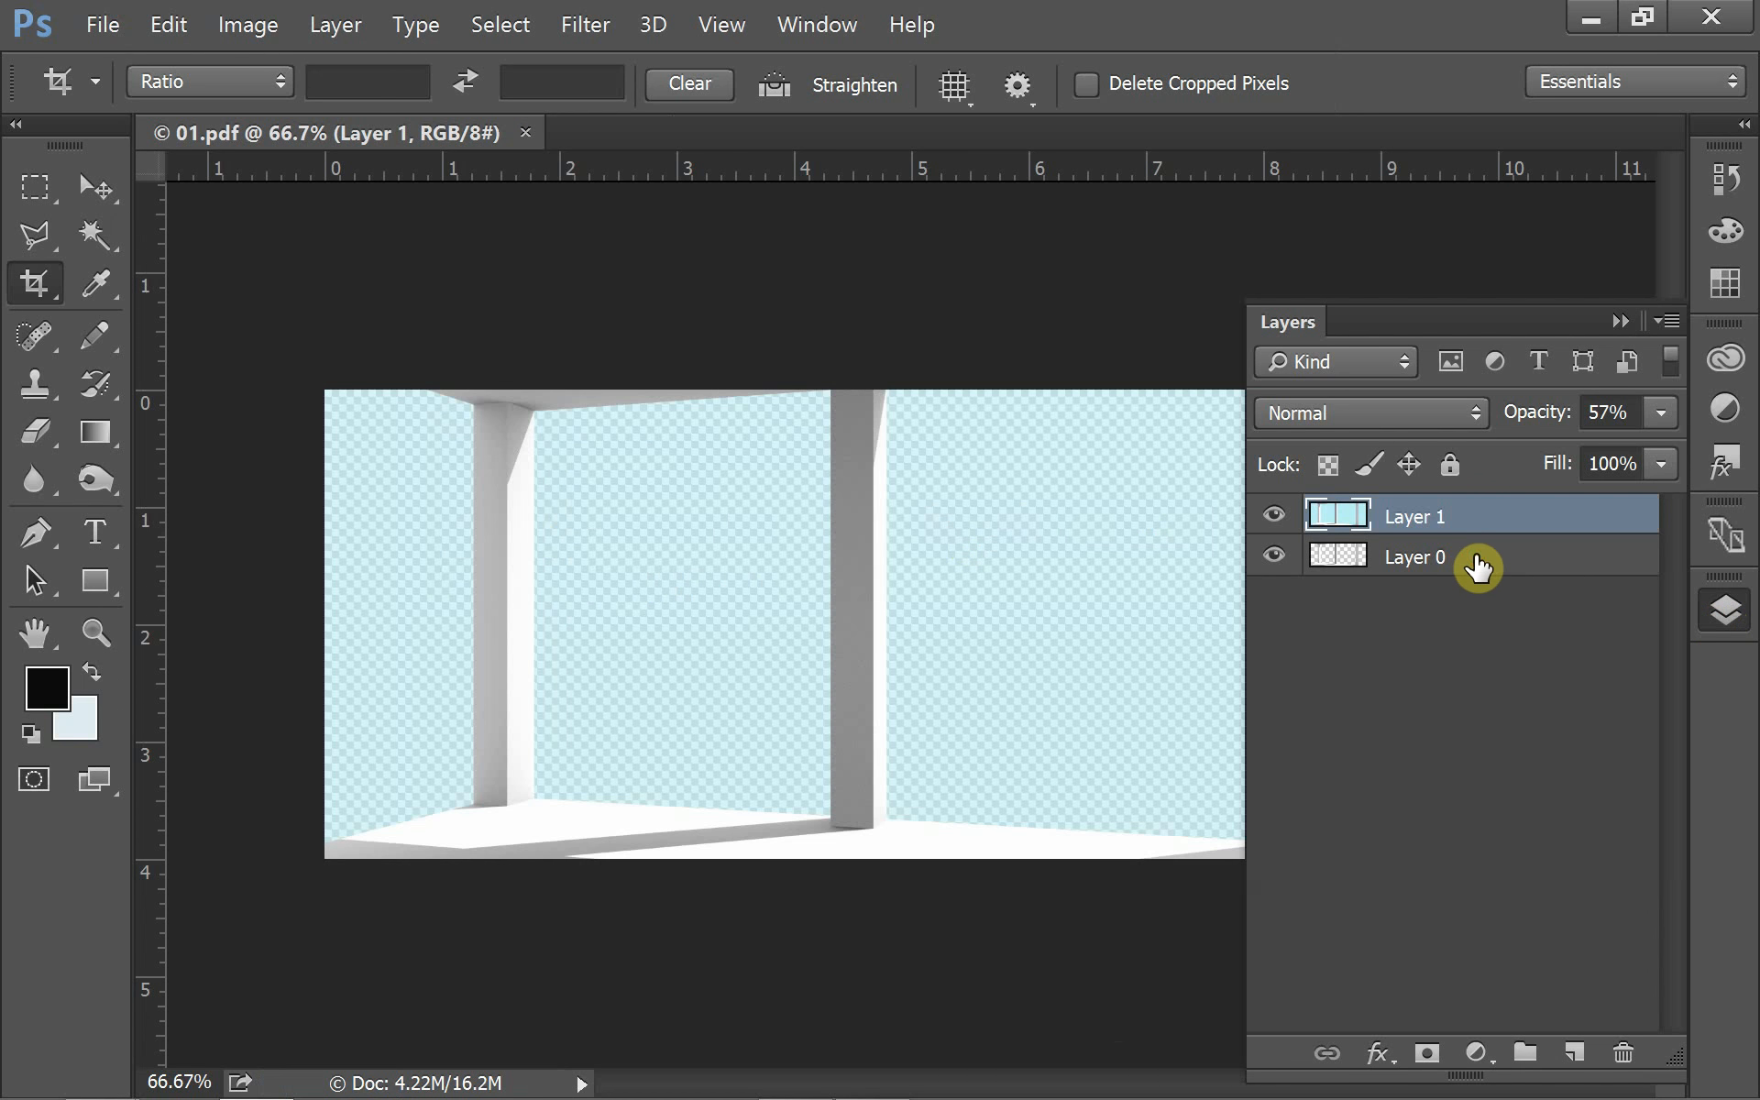
pyautogui.keyDown('shift'); pyautogui.click(1478, 561); pyautogui.keyUp('shift')
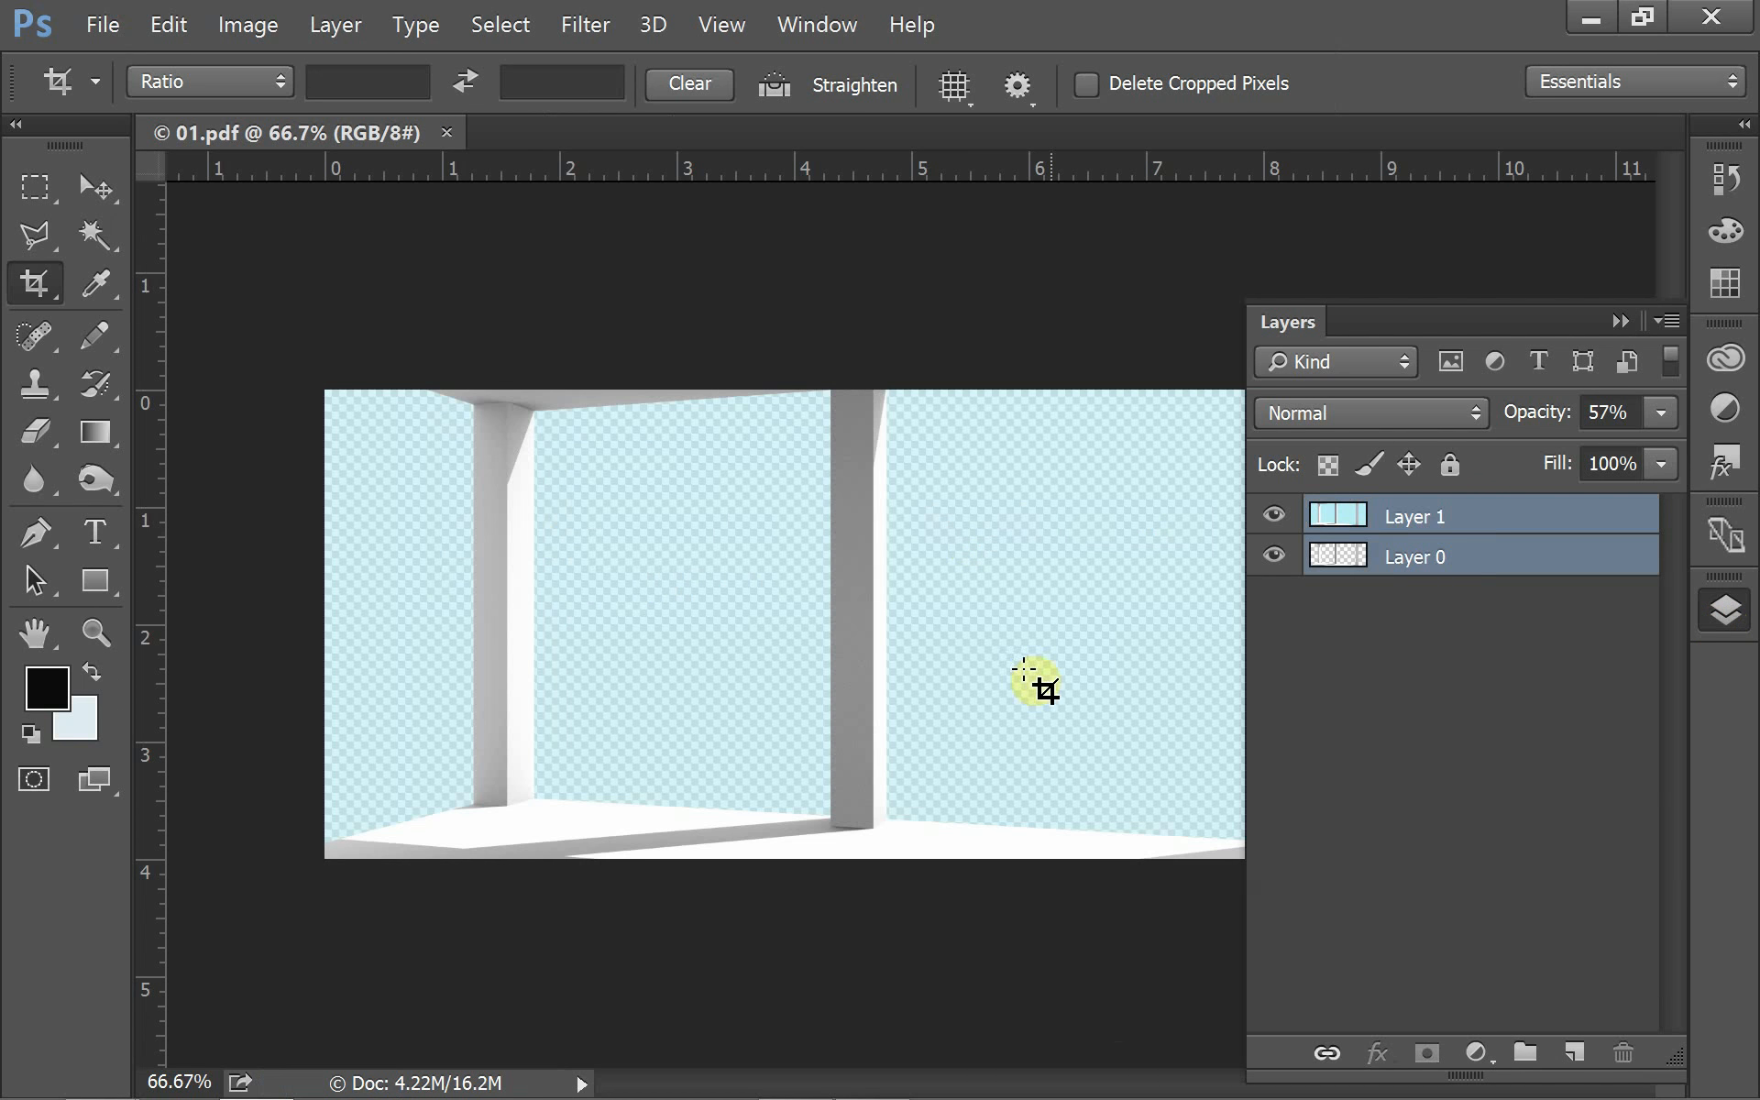
pyautogui.click(95, 188)
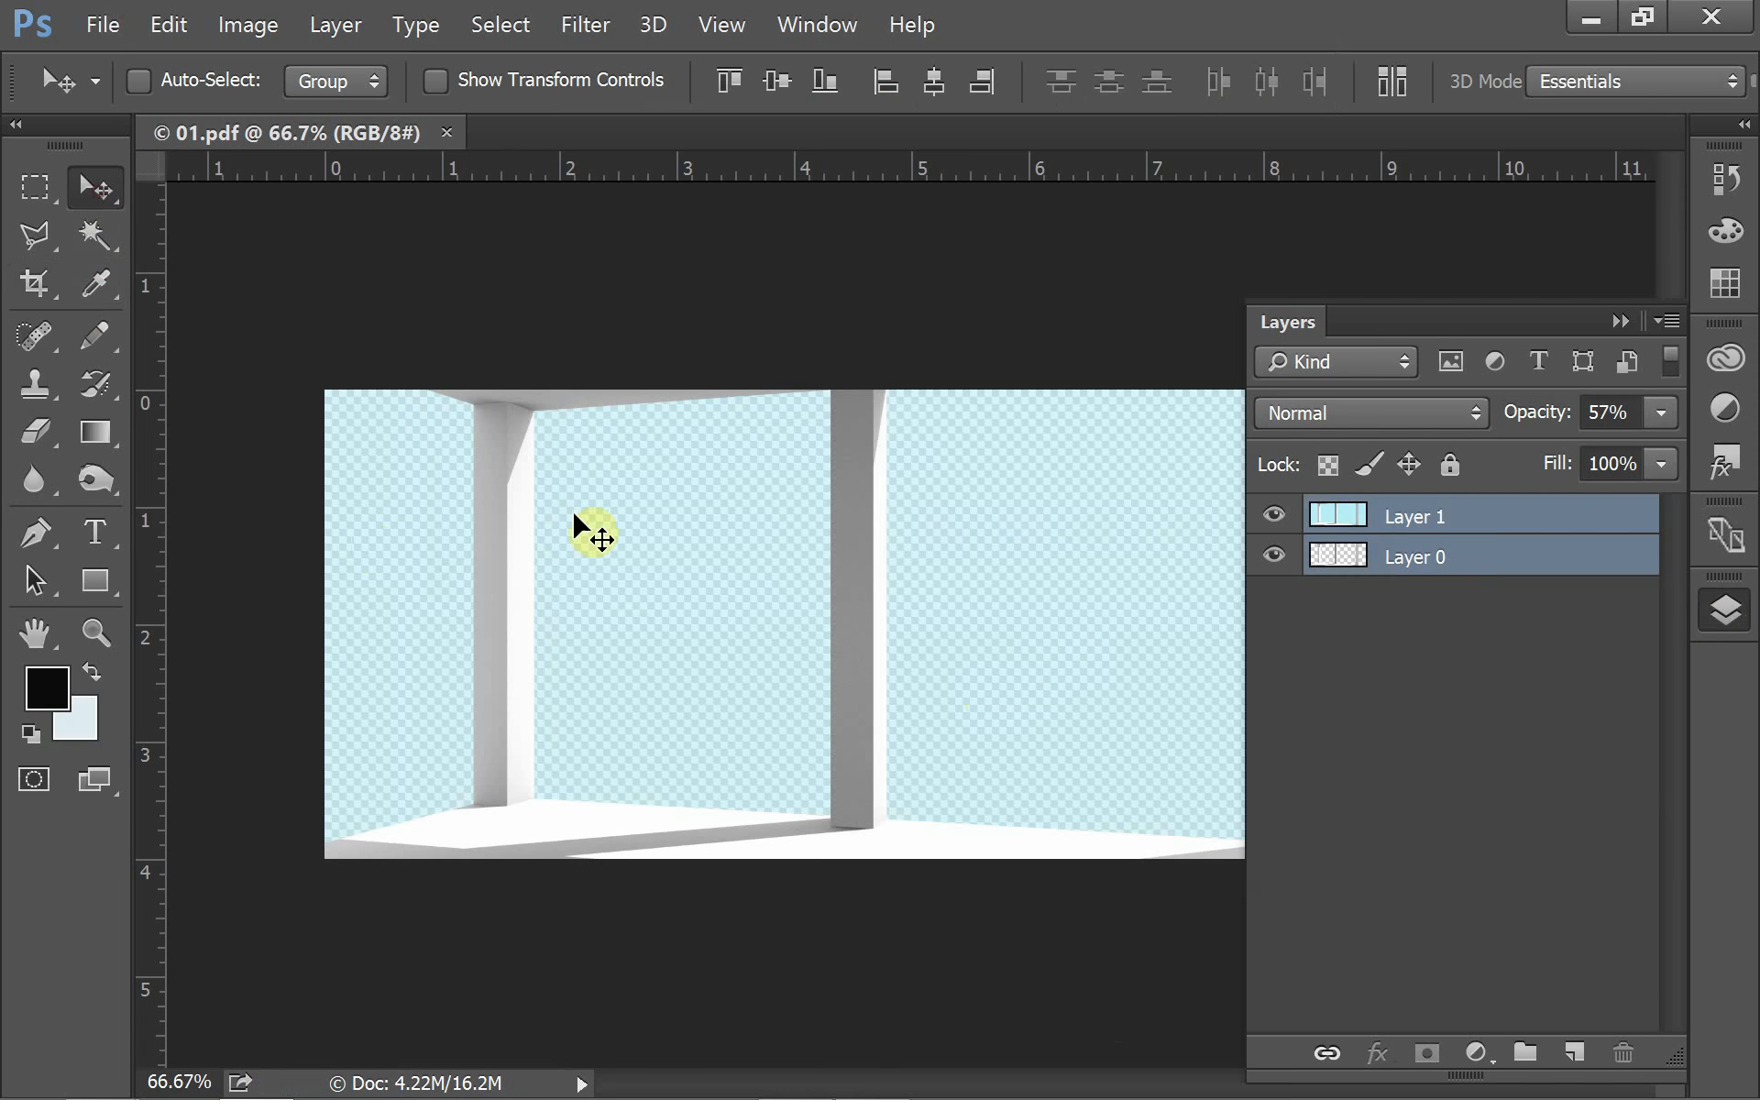
pyautogui.moveTo(702, 546); pyautogui.dragTo(706, 598)
pyautogui.click(1615, 321)
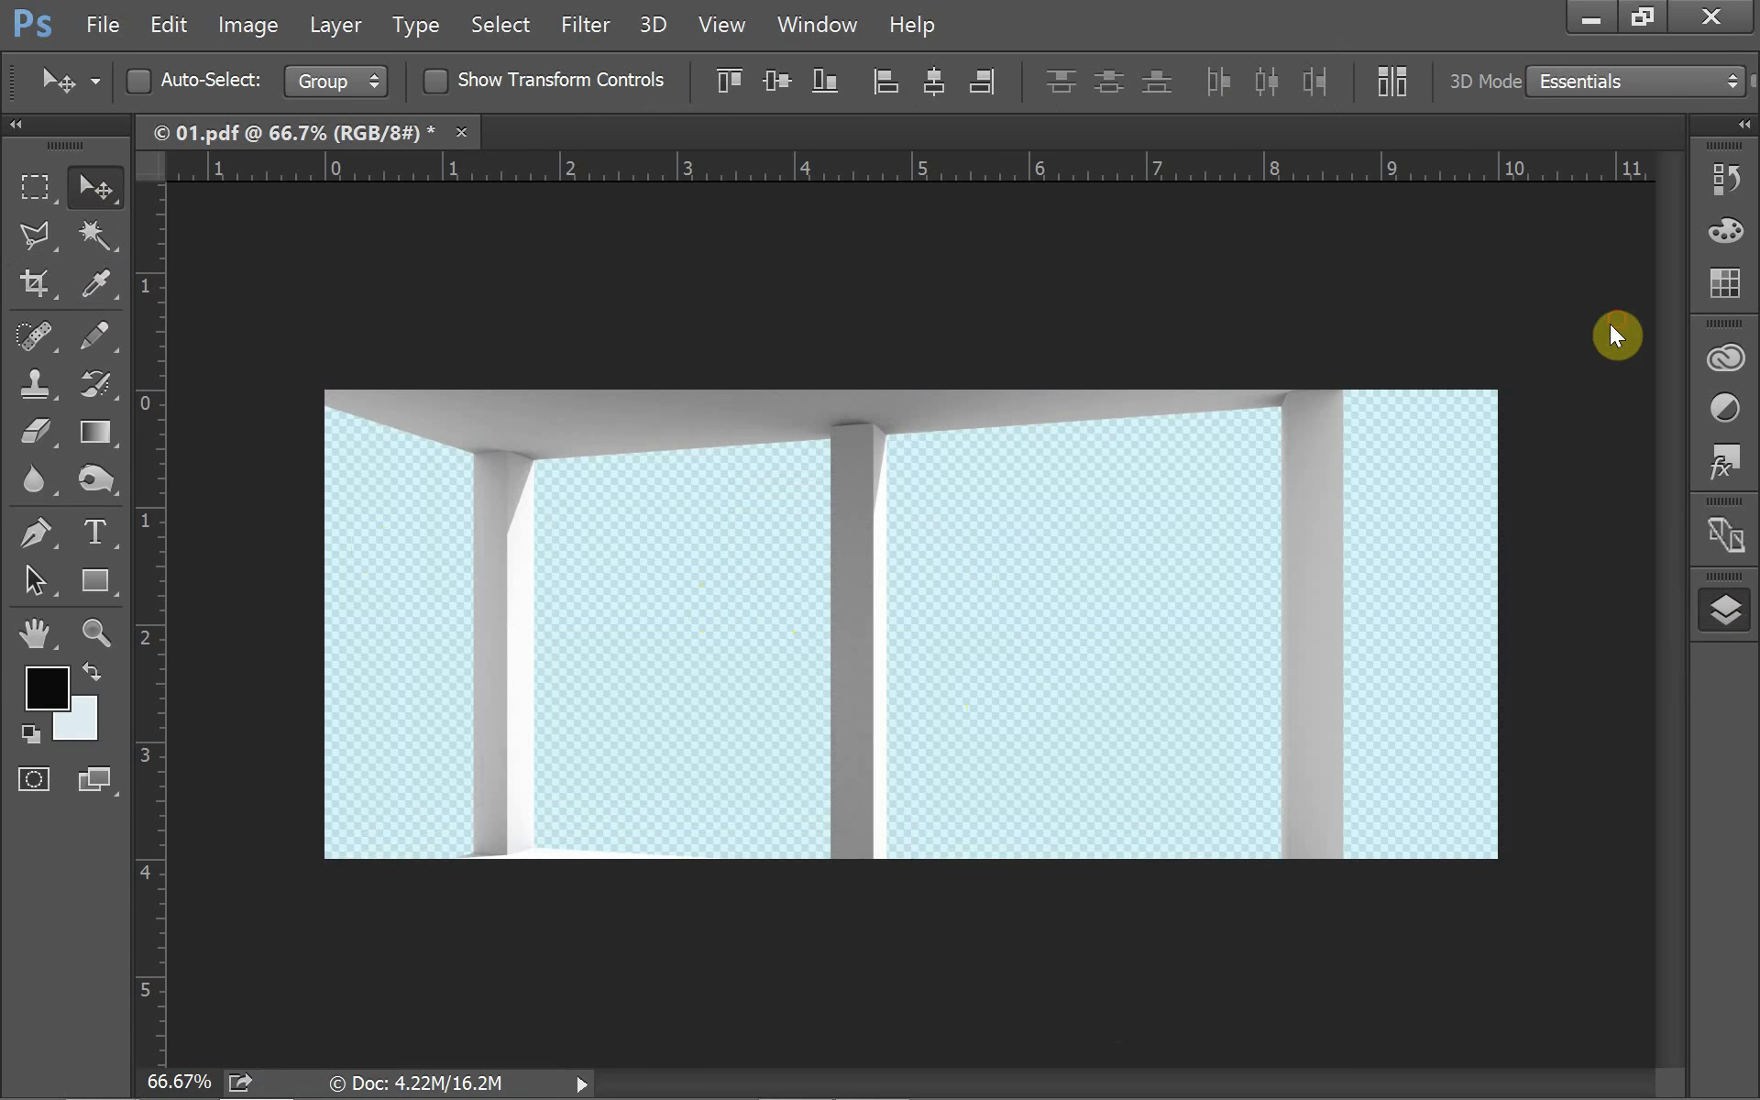
# Save the ceiling-focused framing as a separate Photoshop PDF named 2, preserving Photoshop editing capabilities.
pyautogui.click(85, 24)
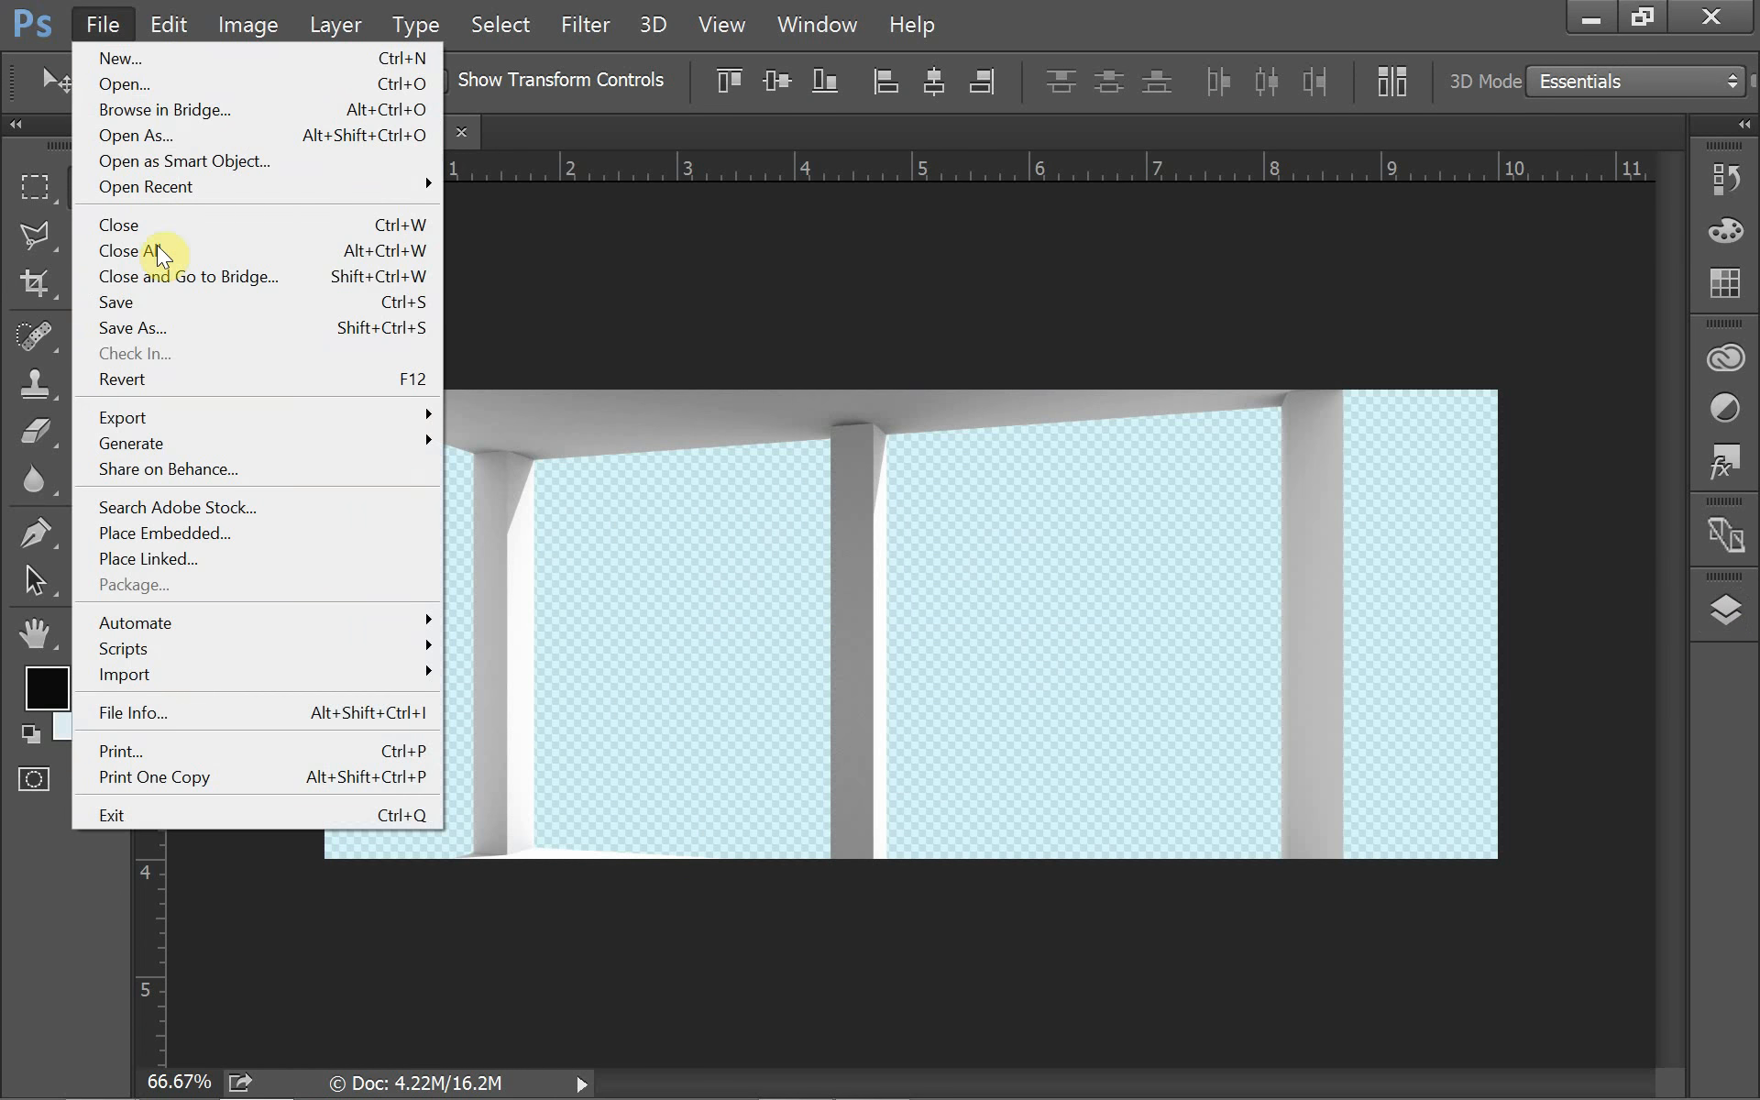
pyautogui.click(178, 326)
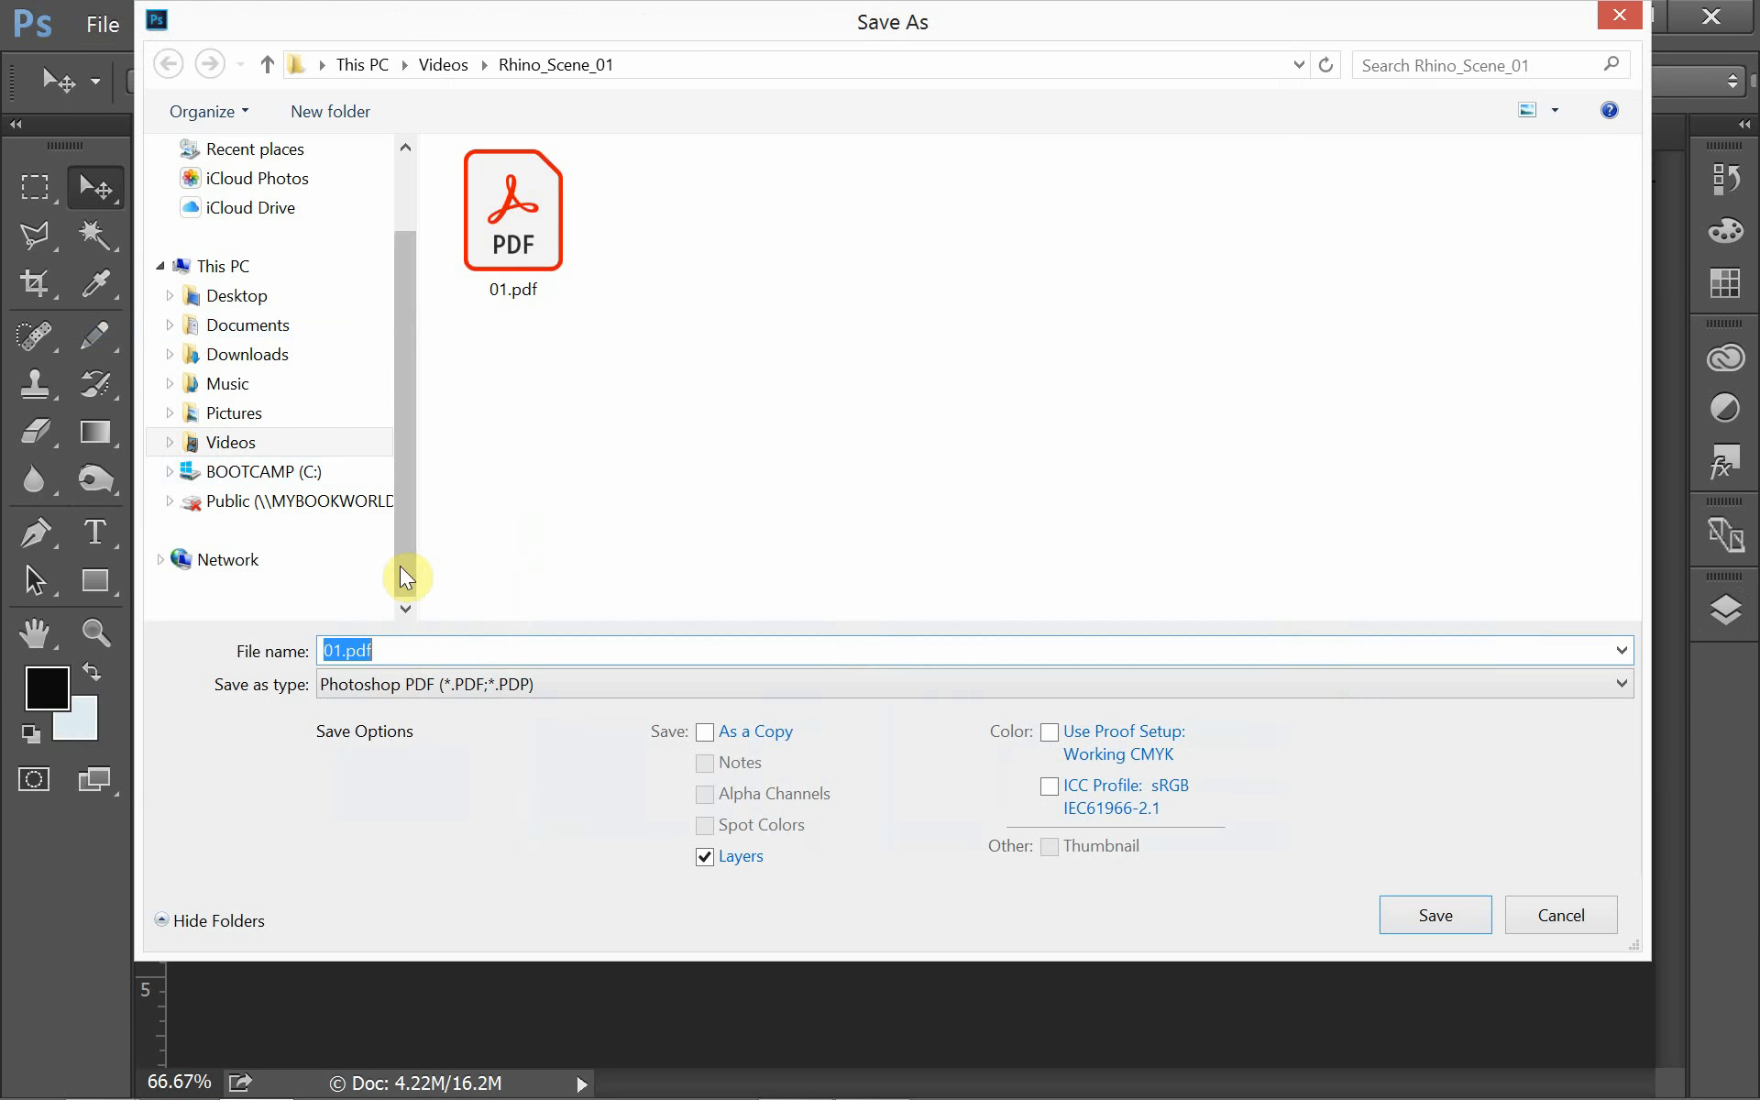
pyautogui.moveTo(401, 651); pyautogui.dragTo(239, 657)
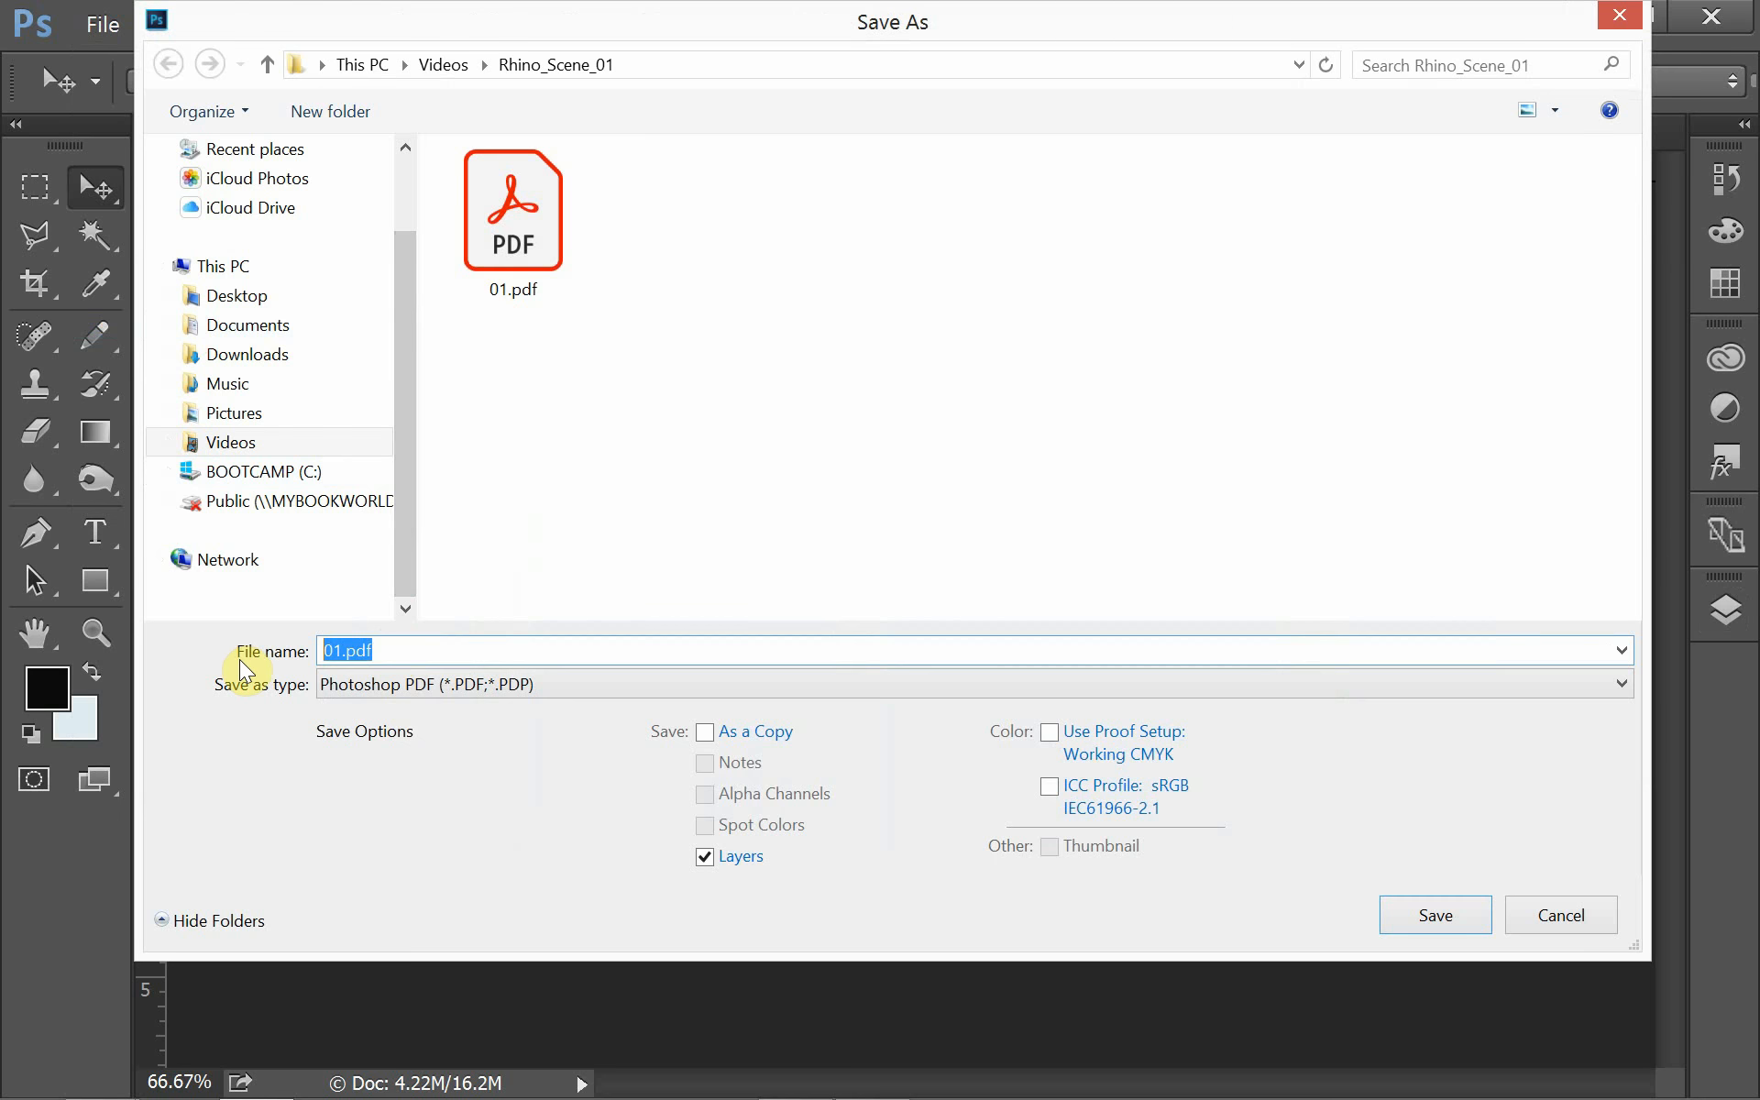
pyautogui.write('2')
pyautogui.click(1418, 903)
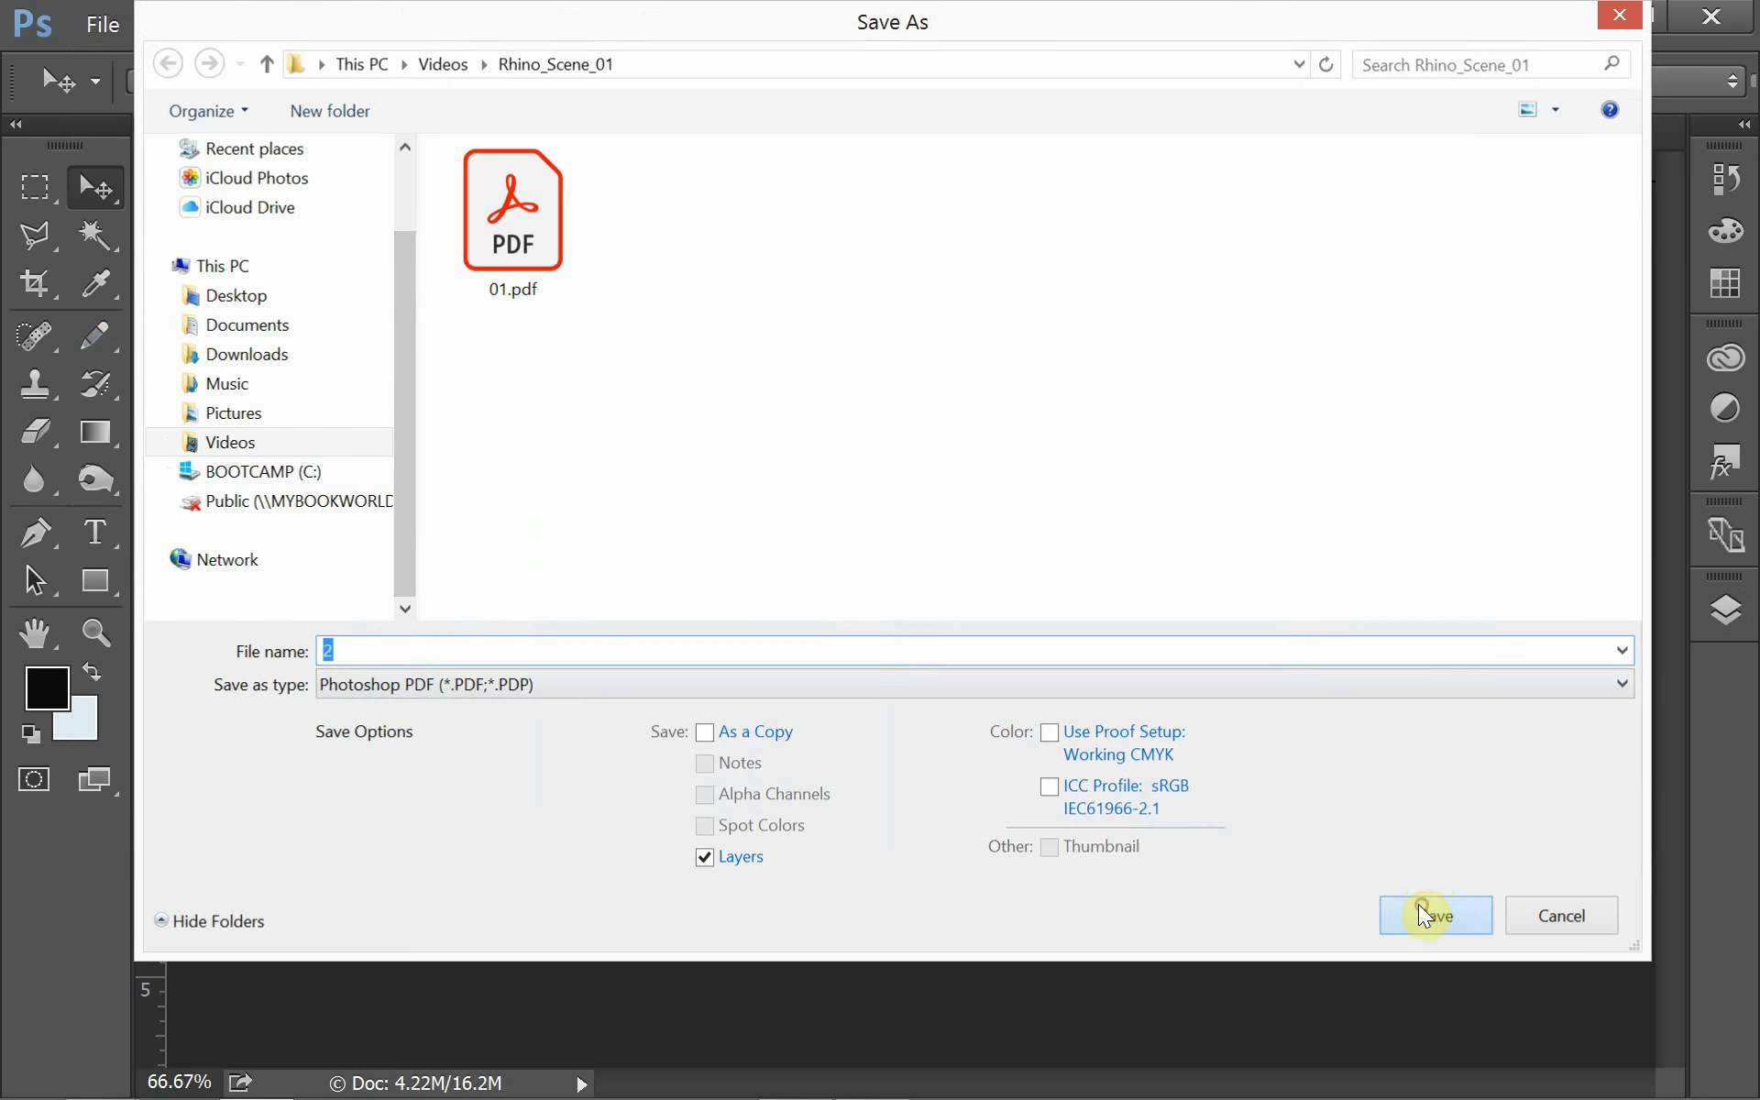
pyautogui.click(902, 471)
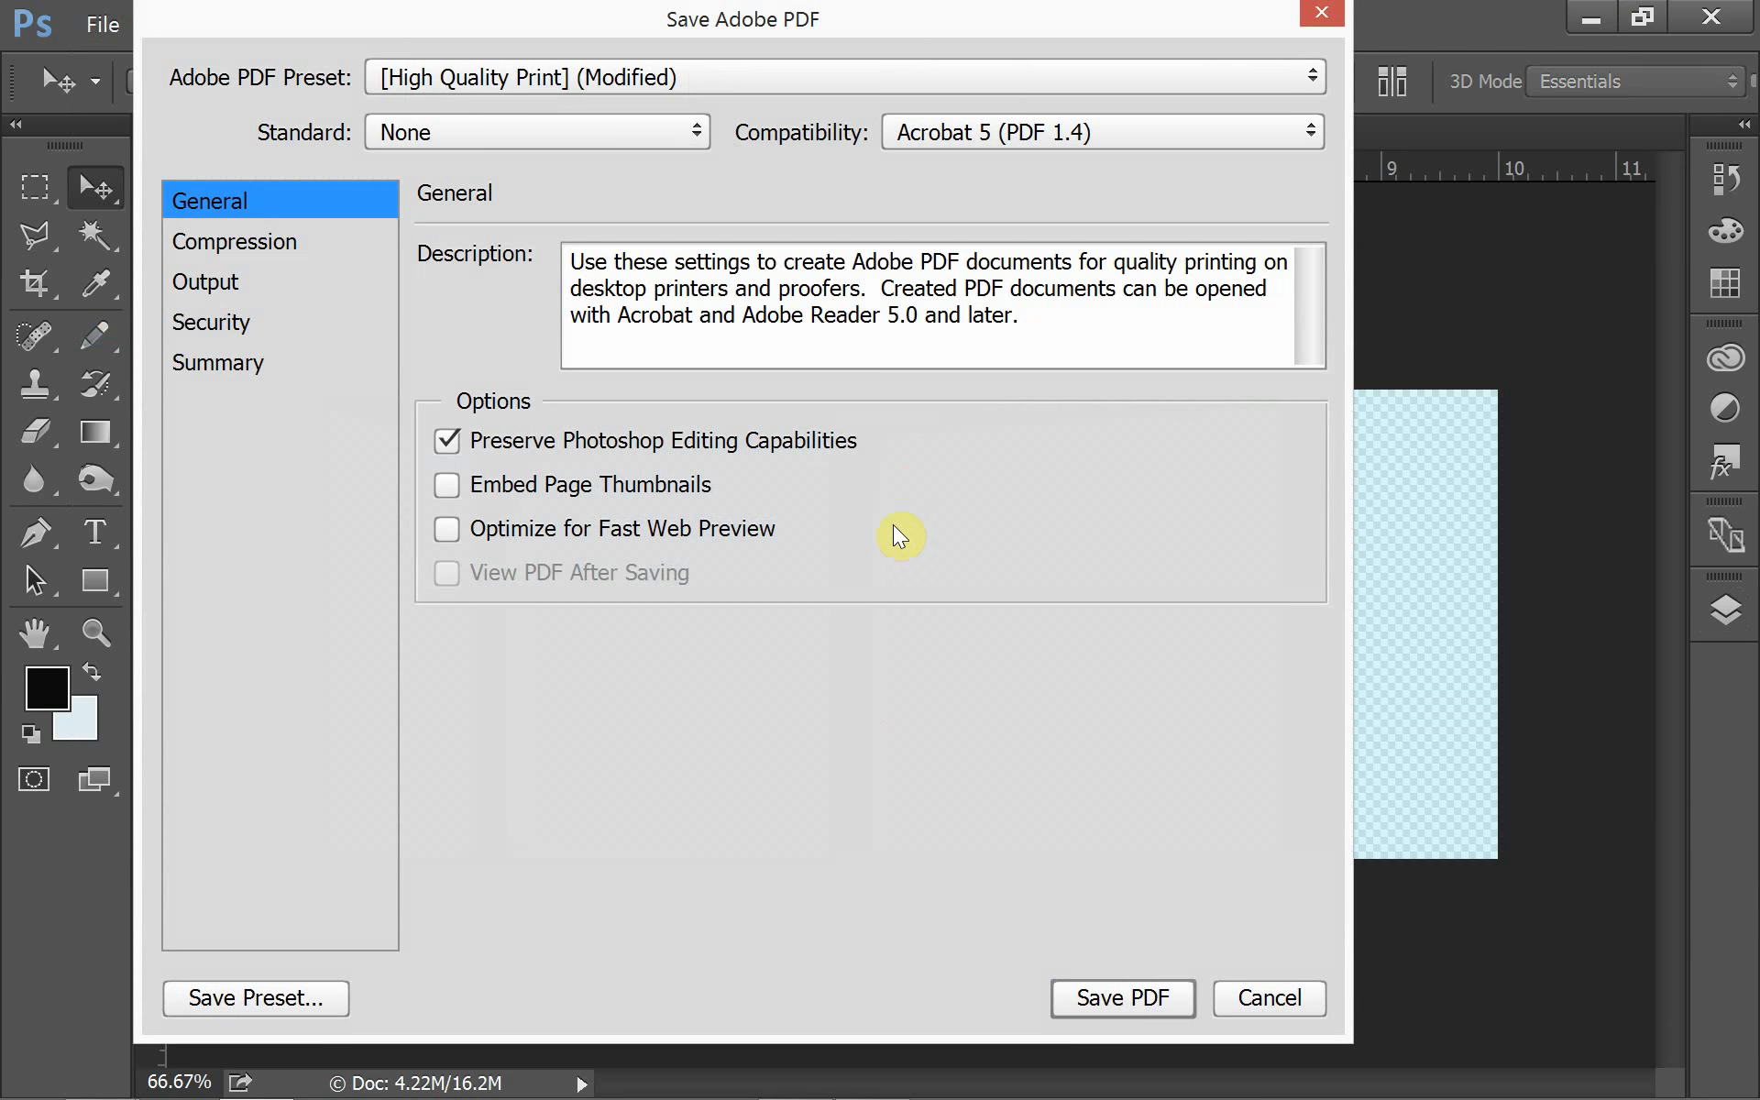
pyautogui.click(1123, 996)
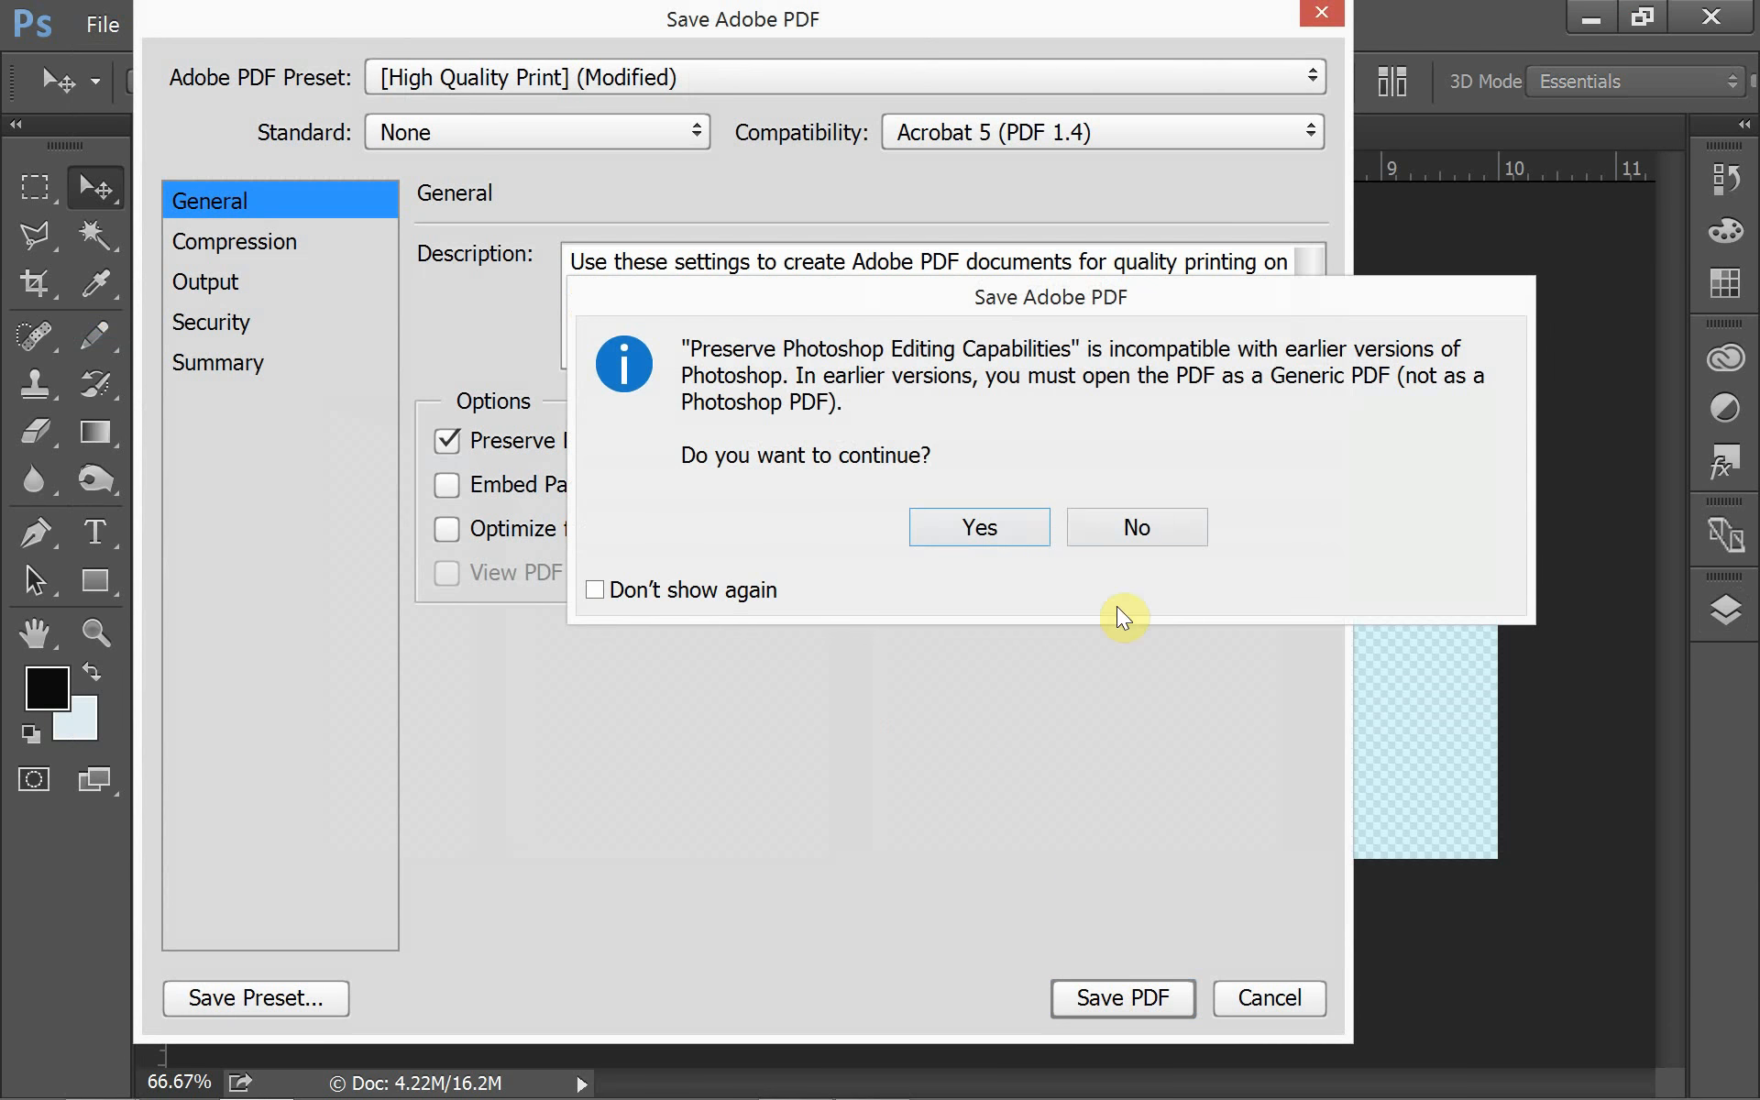
pyautogui.click(1015, 521)
# With both layers still selected, move the scene up about 0.4 inch to bring the floor back into the frame.
pyautogui.click(1726, 613)
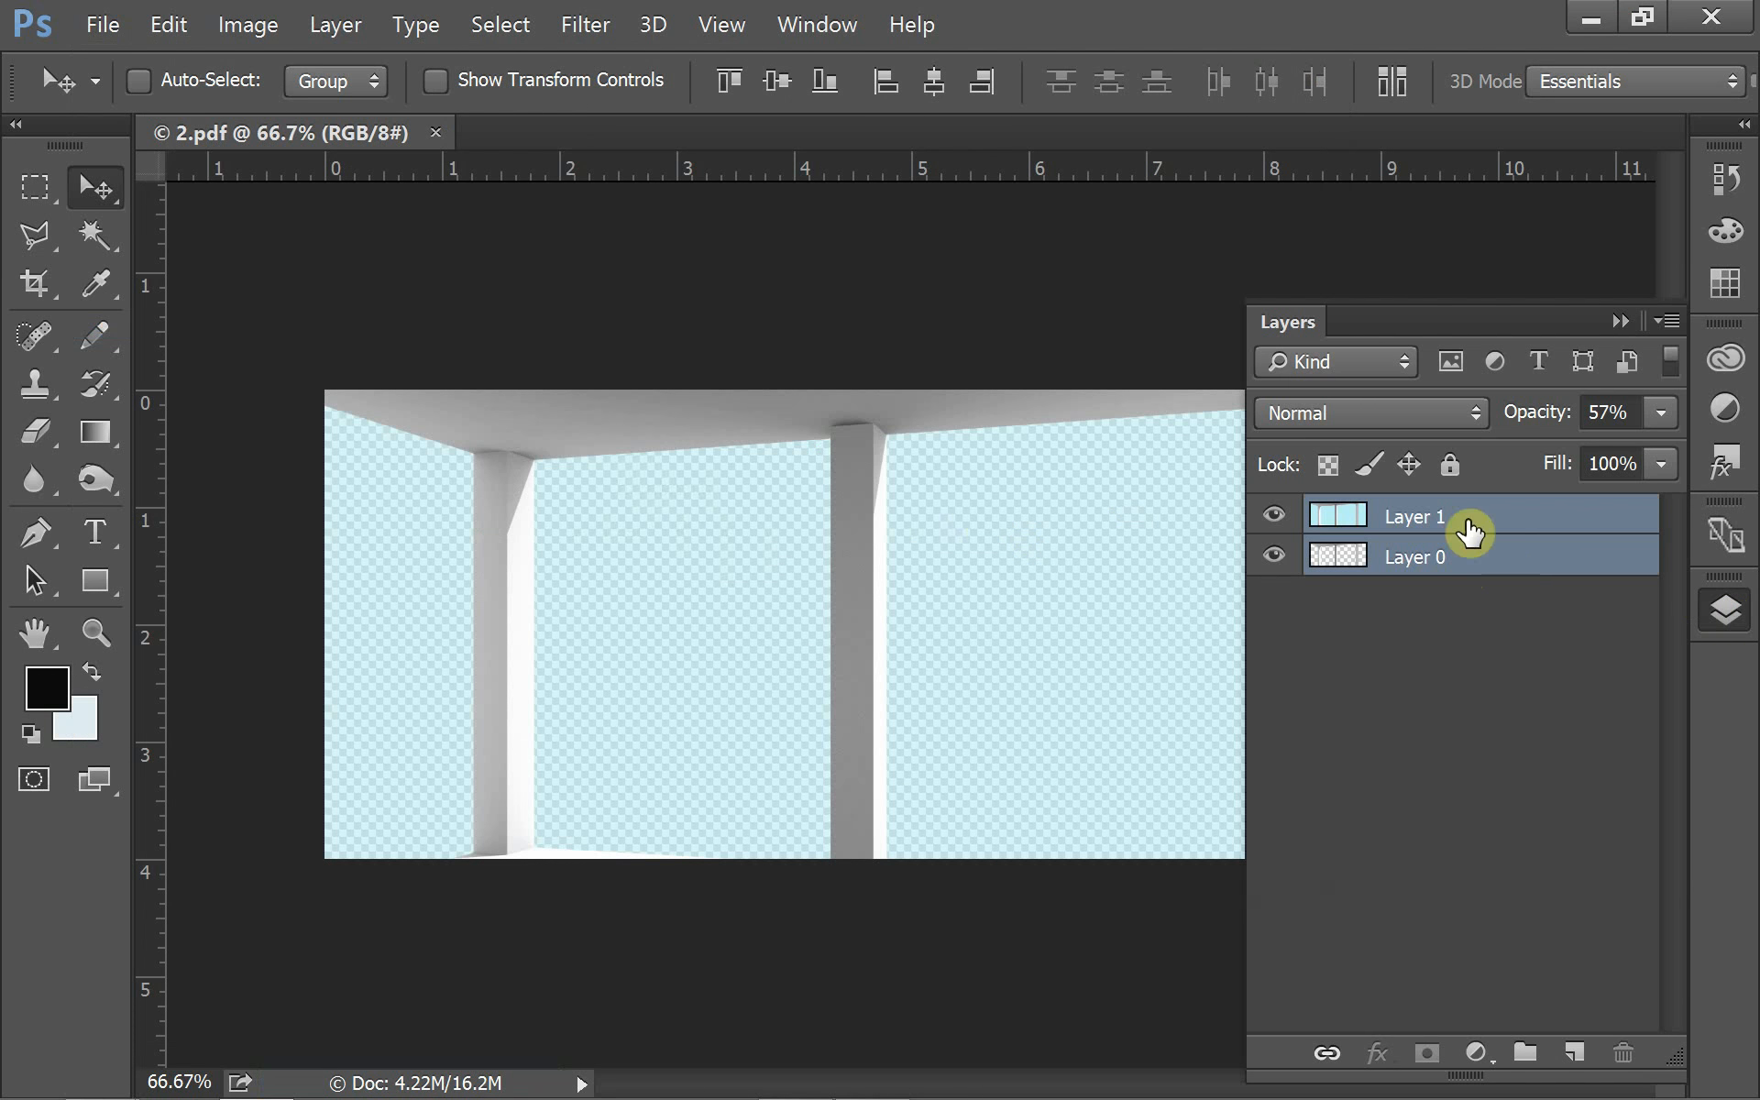
pyautogui.click(1613, 330)
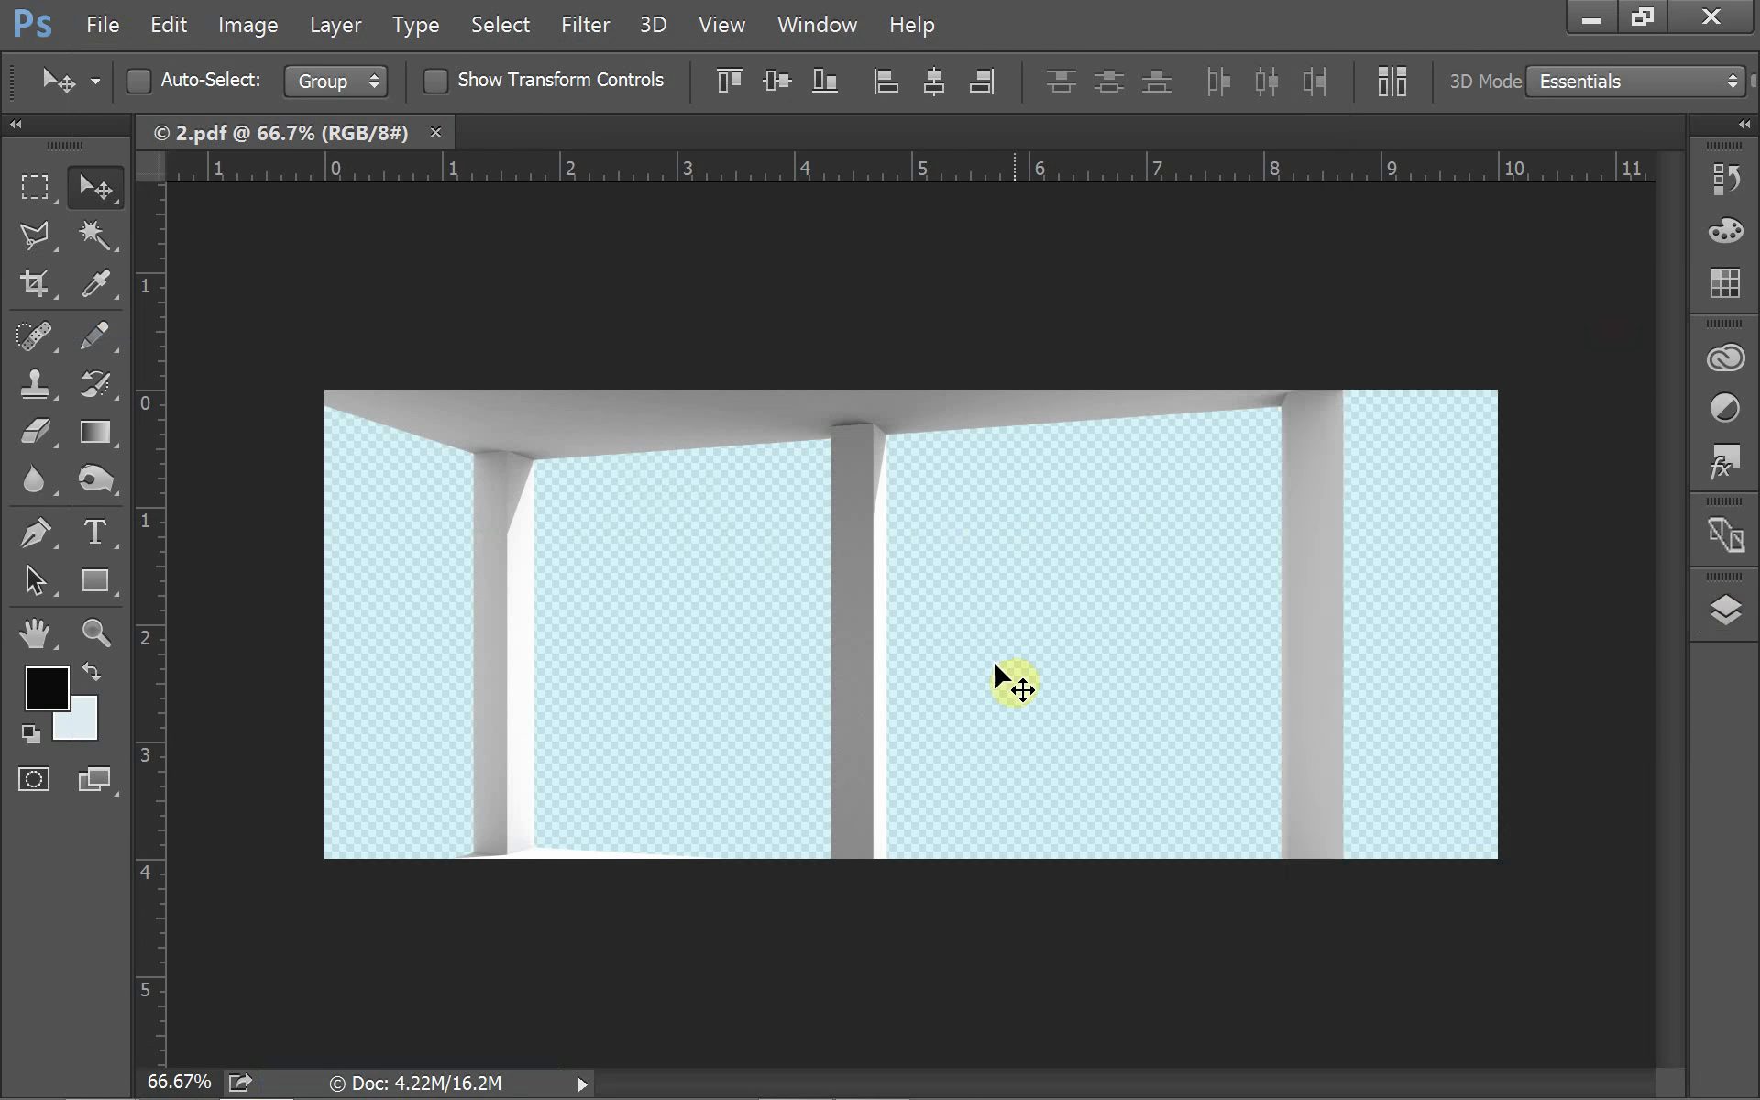
pyautogui.moveTo(974, 727); pyautogui.dragTo(954, 676)
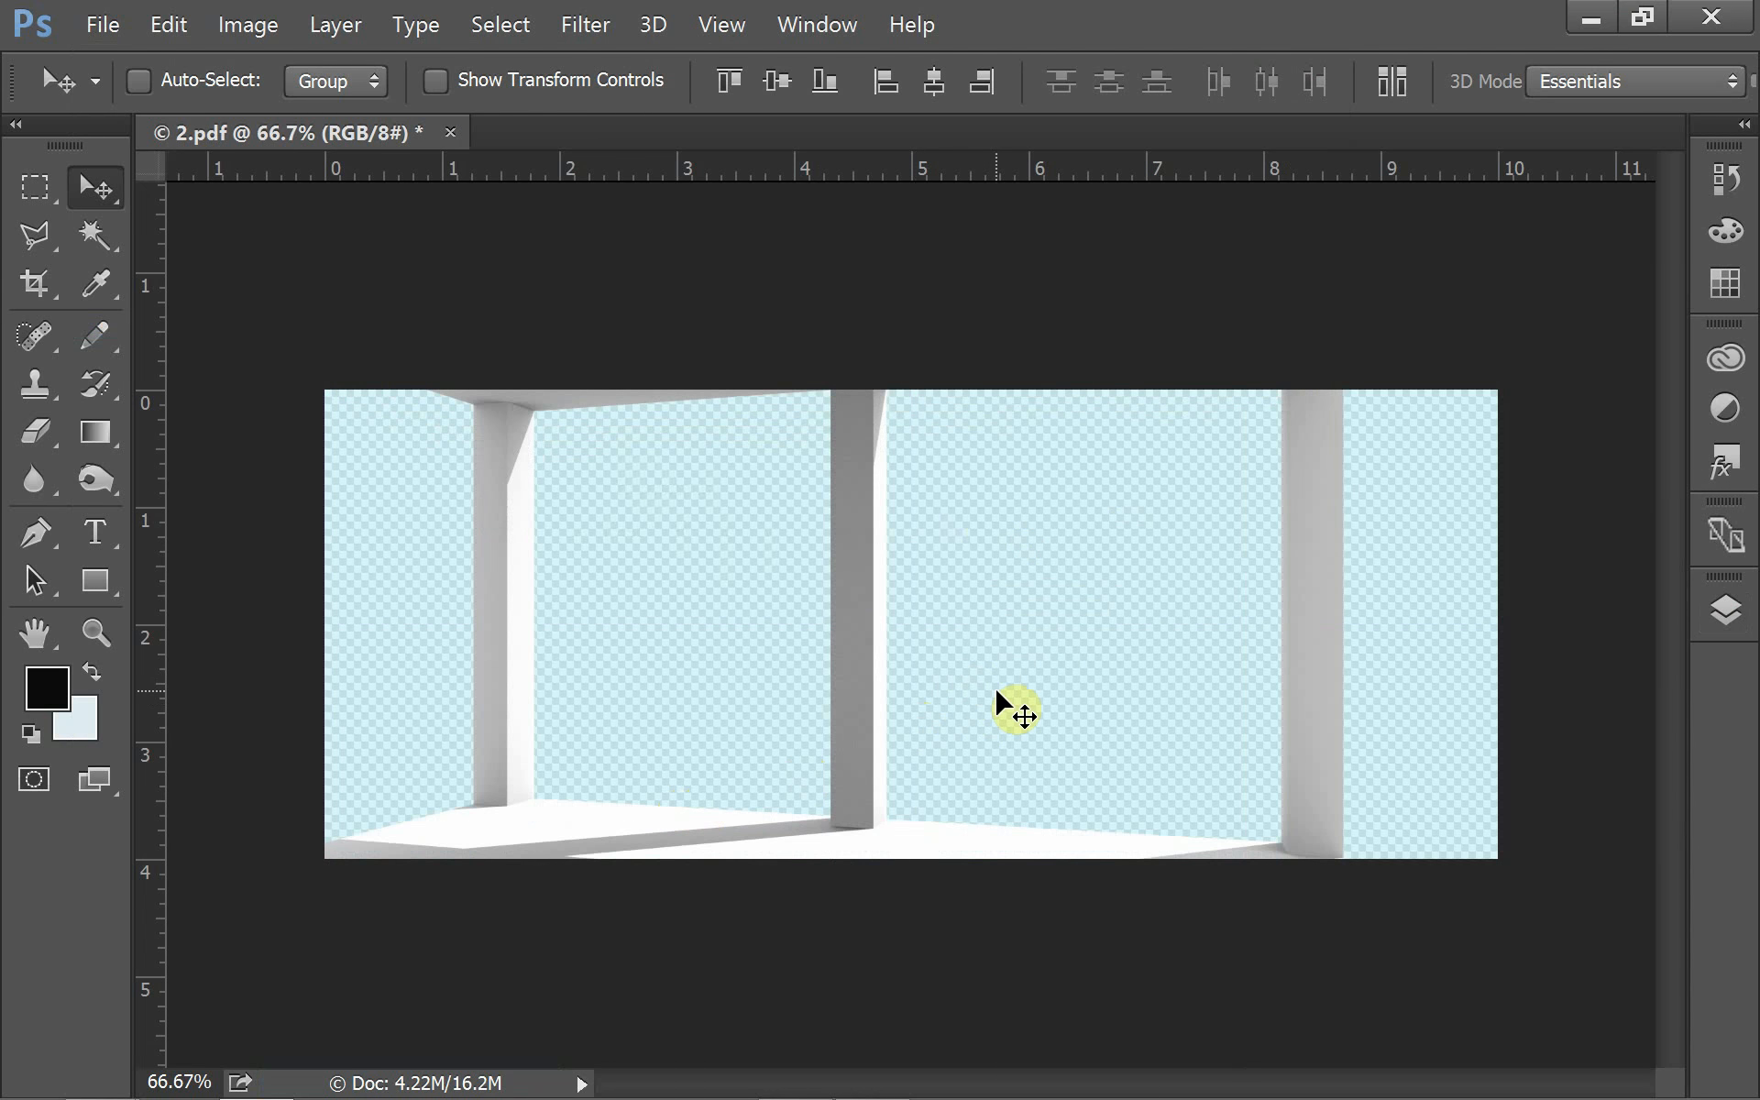
# Nudge both layers up about 0.1 inch more so the column bases sit inside the canvas.
pyautogui.press('Up')
pyautogui.press('Up')
pyautogui.press('Up')
pyautogui.press('Up')
pyautogui.press('Up')
pyautogui.press('Up')
pyautogui.press('Up')
pyautogui.press('Up')
pyautogui.press('Up')
pyautogui.press('Up')
pyautogui.press('Up')
pyautogui.press('Up')
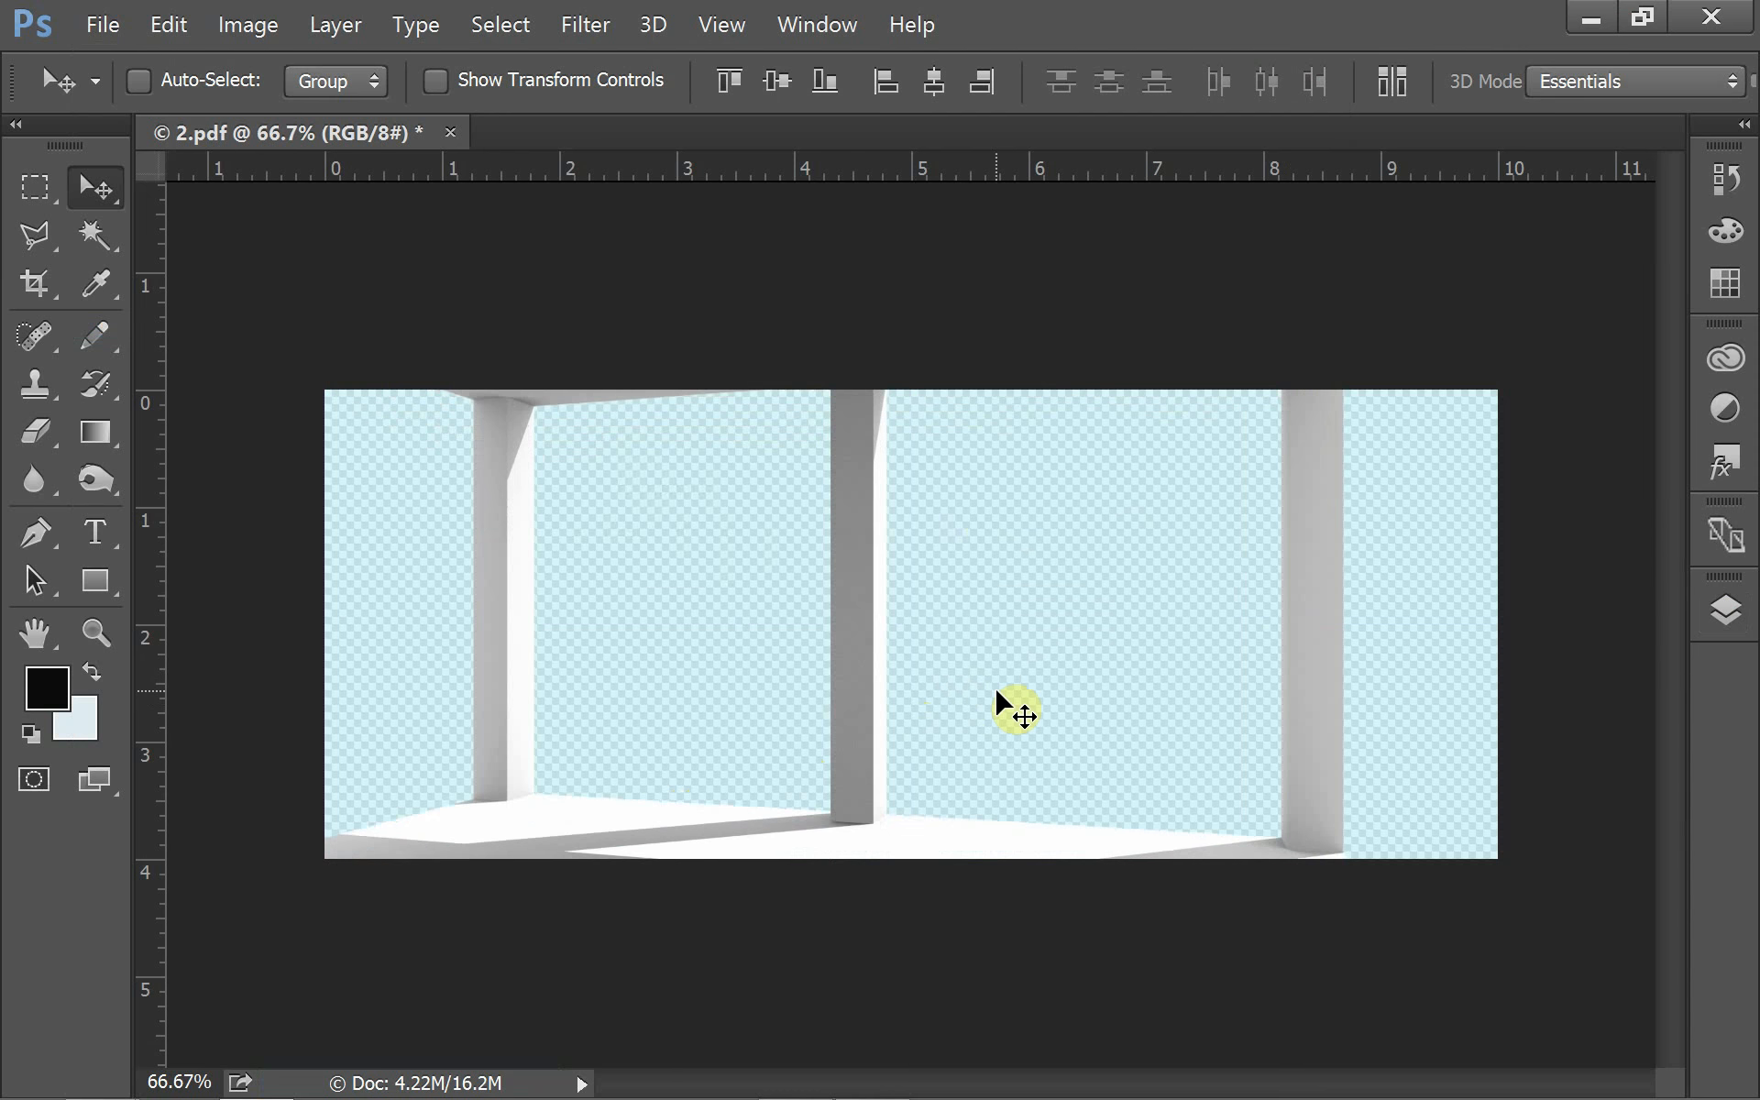
pyautogui.press('Up')
pyautogui.press('Up')
pyautogui.press('Up')
pyautogui.press('Up')
pyautogui.press('Up')
pyautogui.press('Up')
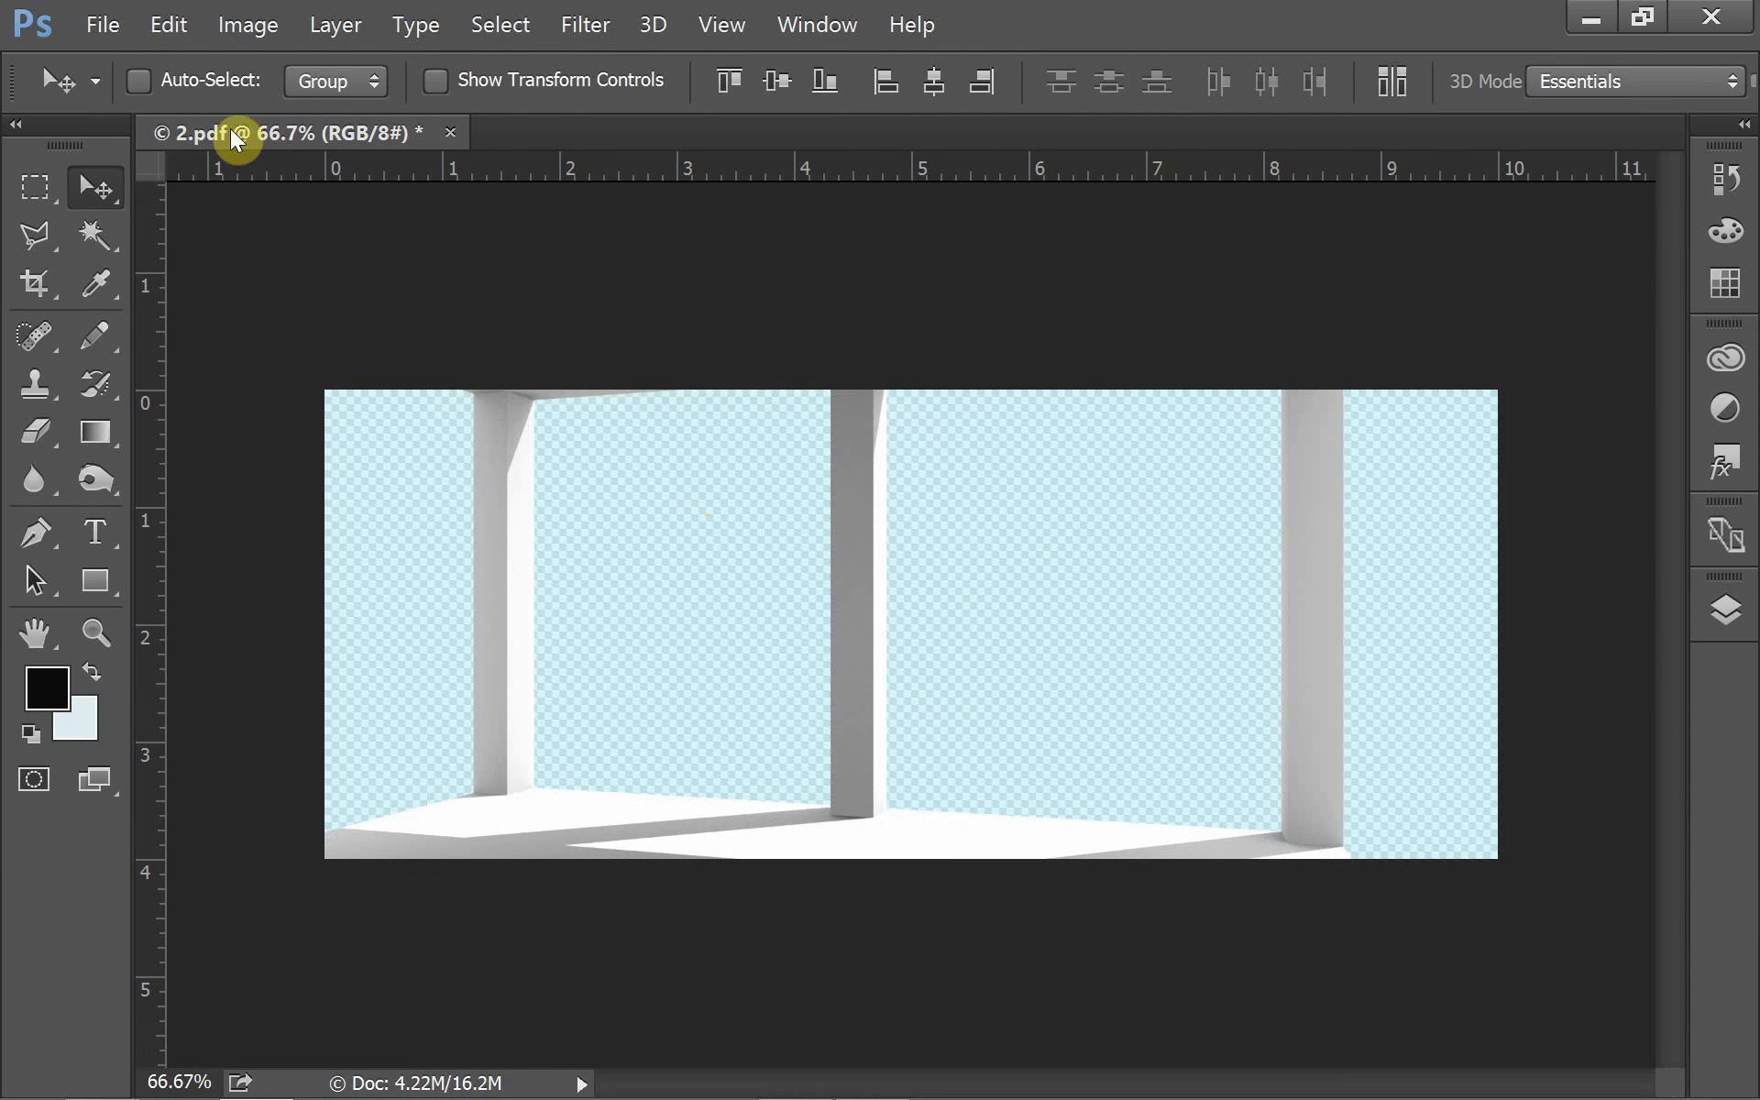
# Save the floor-focused framing as a separate Photoshop PDF named 3, preserving Photoshop editing capabilities.
pyautogui.click(103, 25)
pyautogui.click(179, 327)
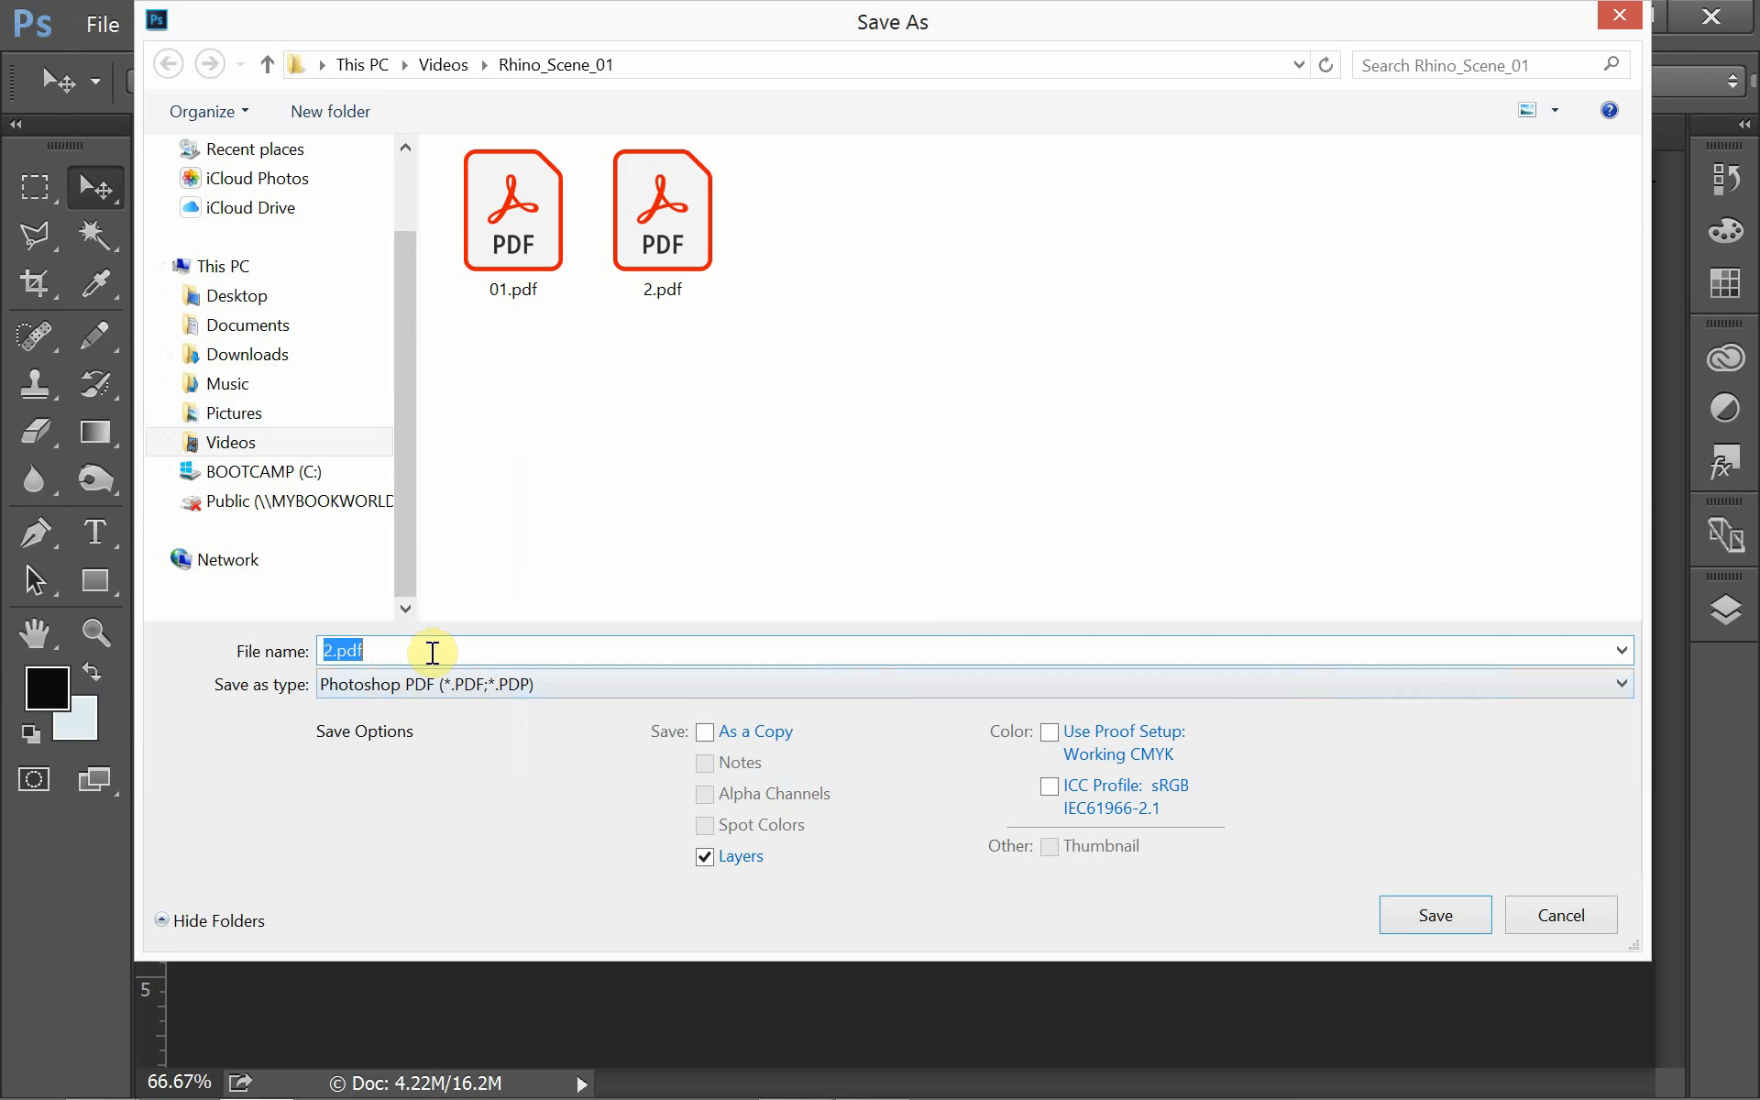
pyautogui.write('3')
pyautogui.click(1403, 918)
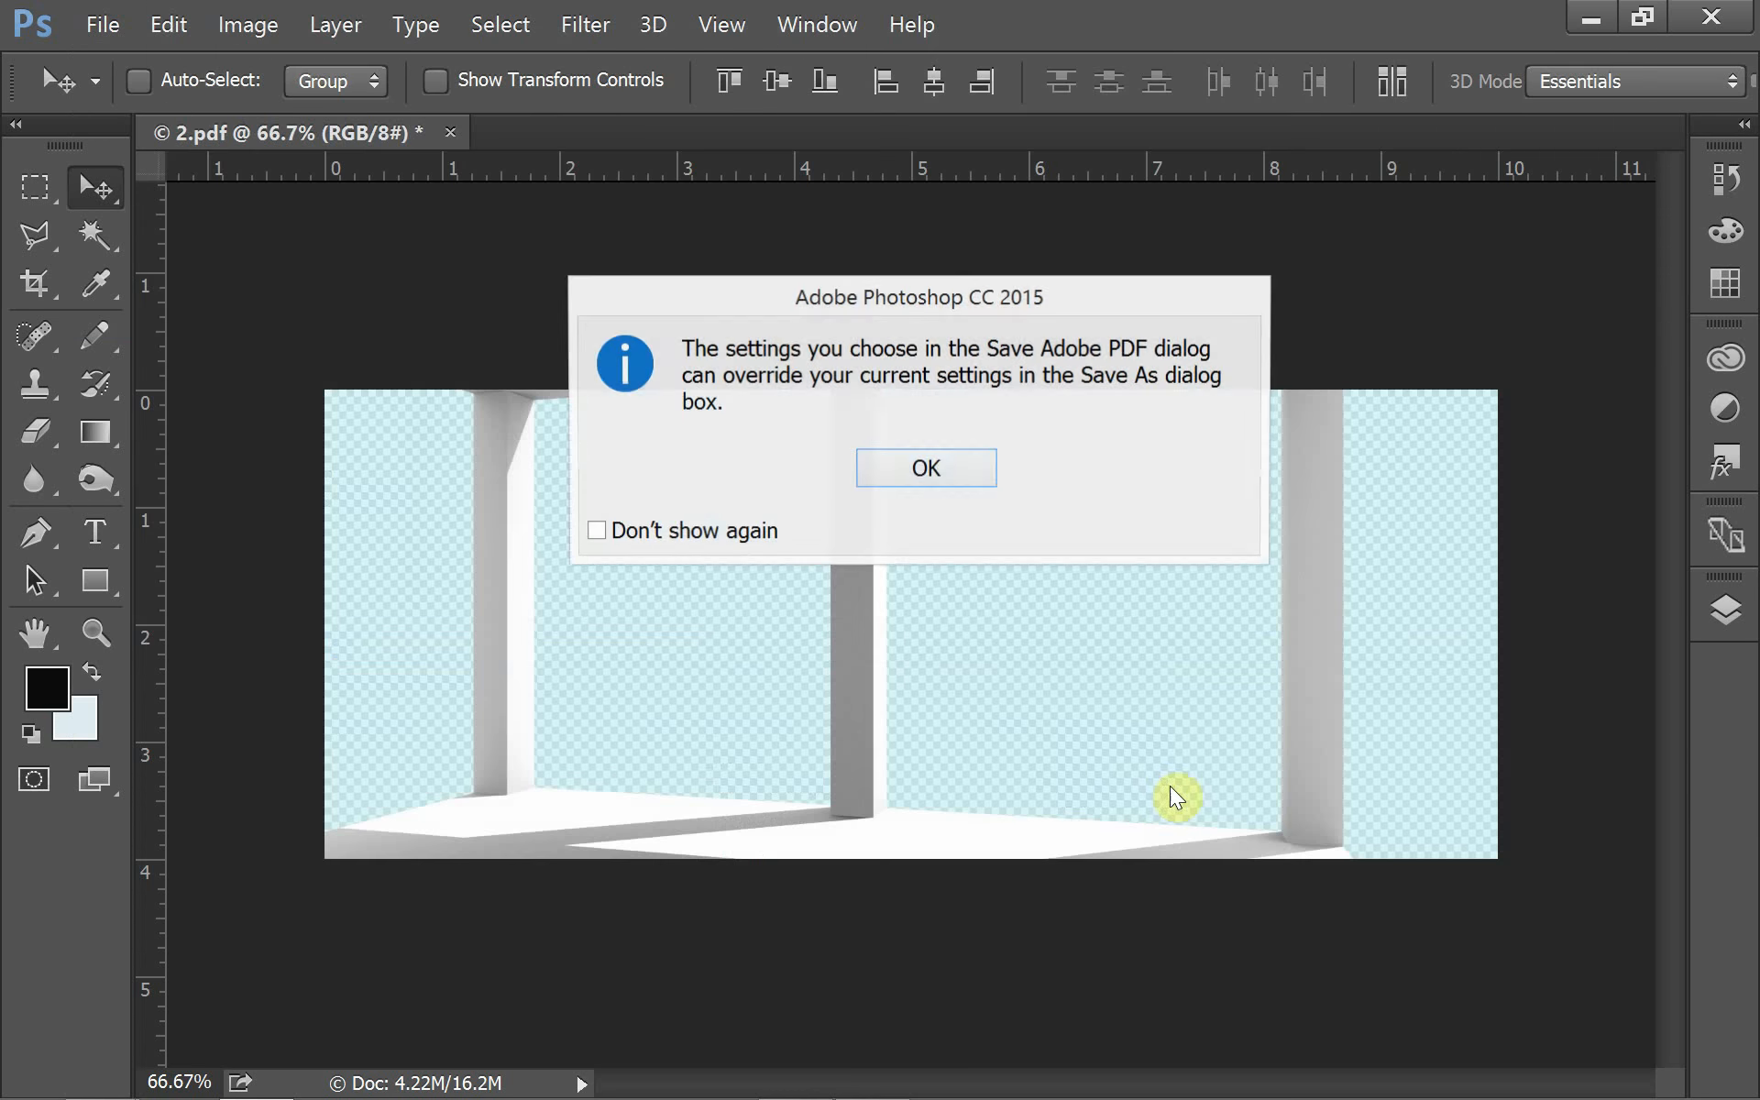
pyautogui.click(946, 480)
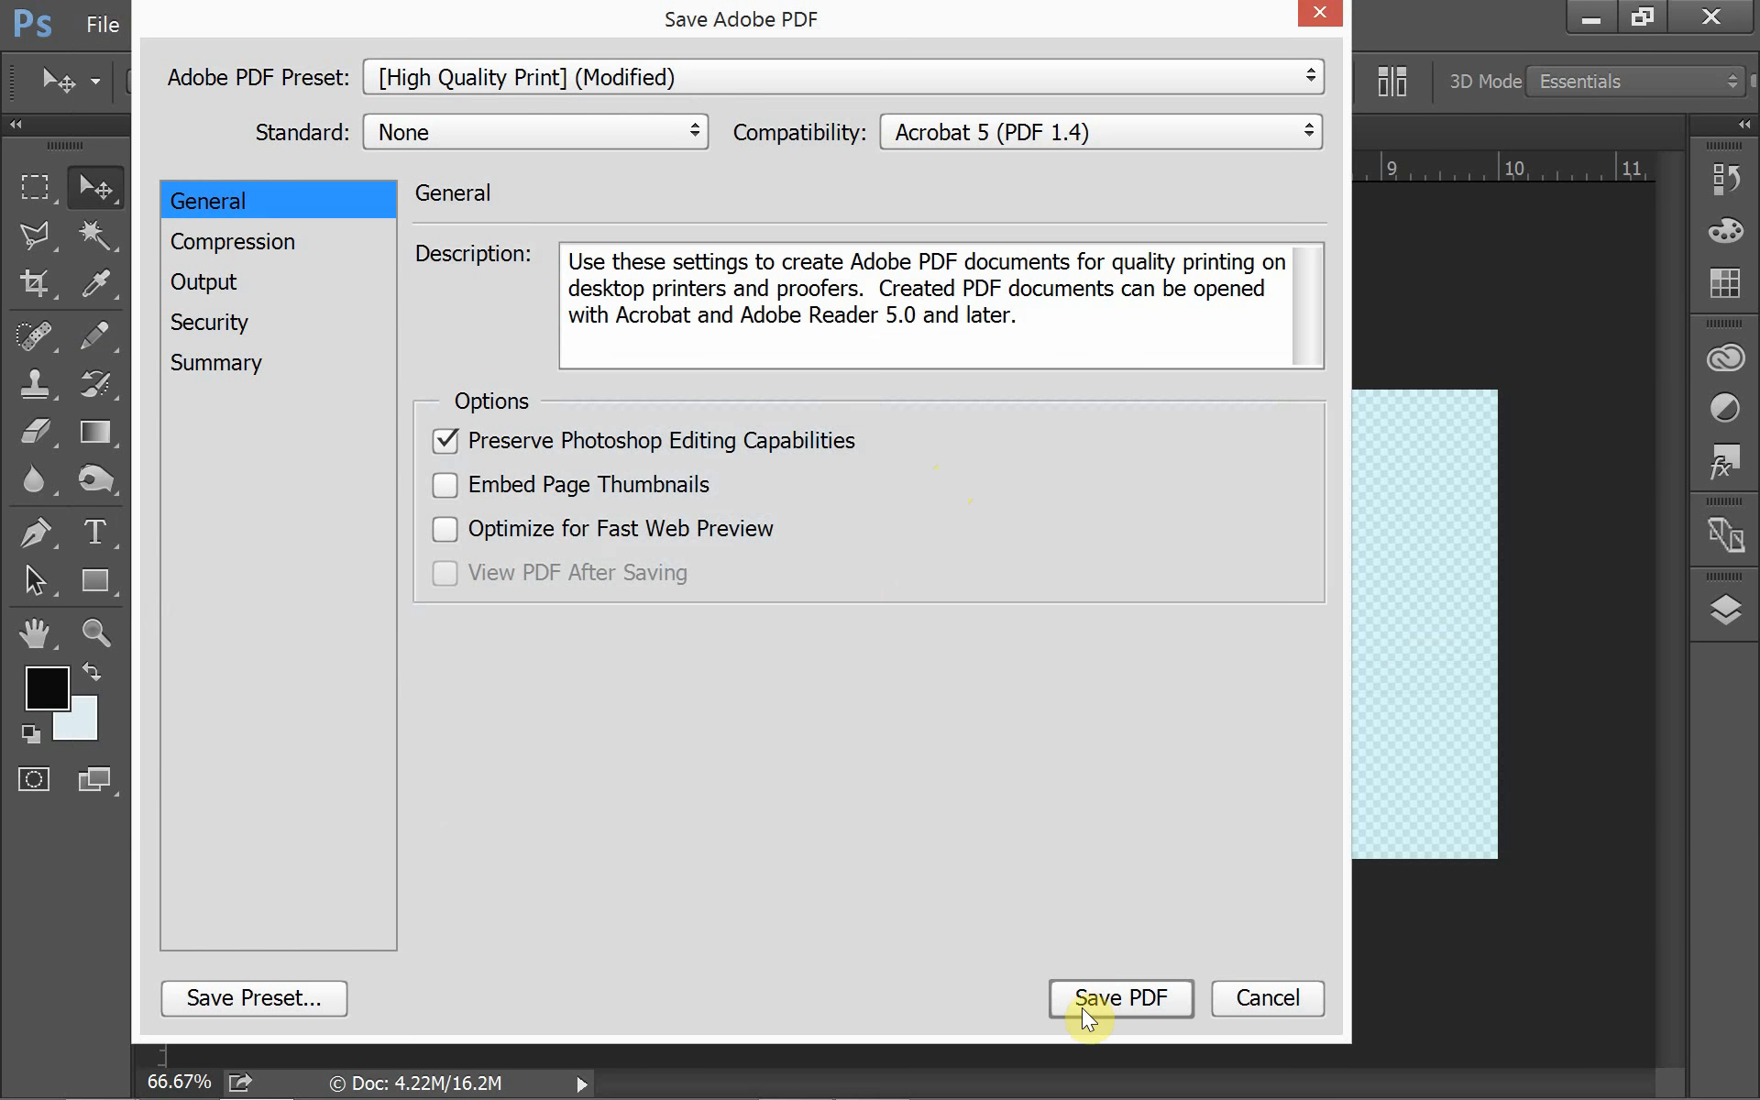
pyautogui.click(1091, 1000)
pyautogui.click(1032, 528)
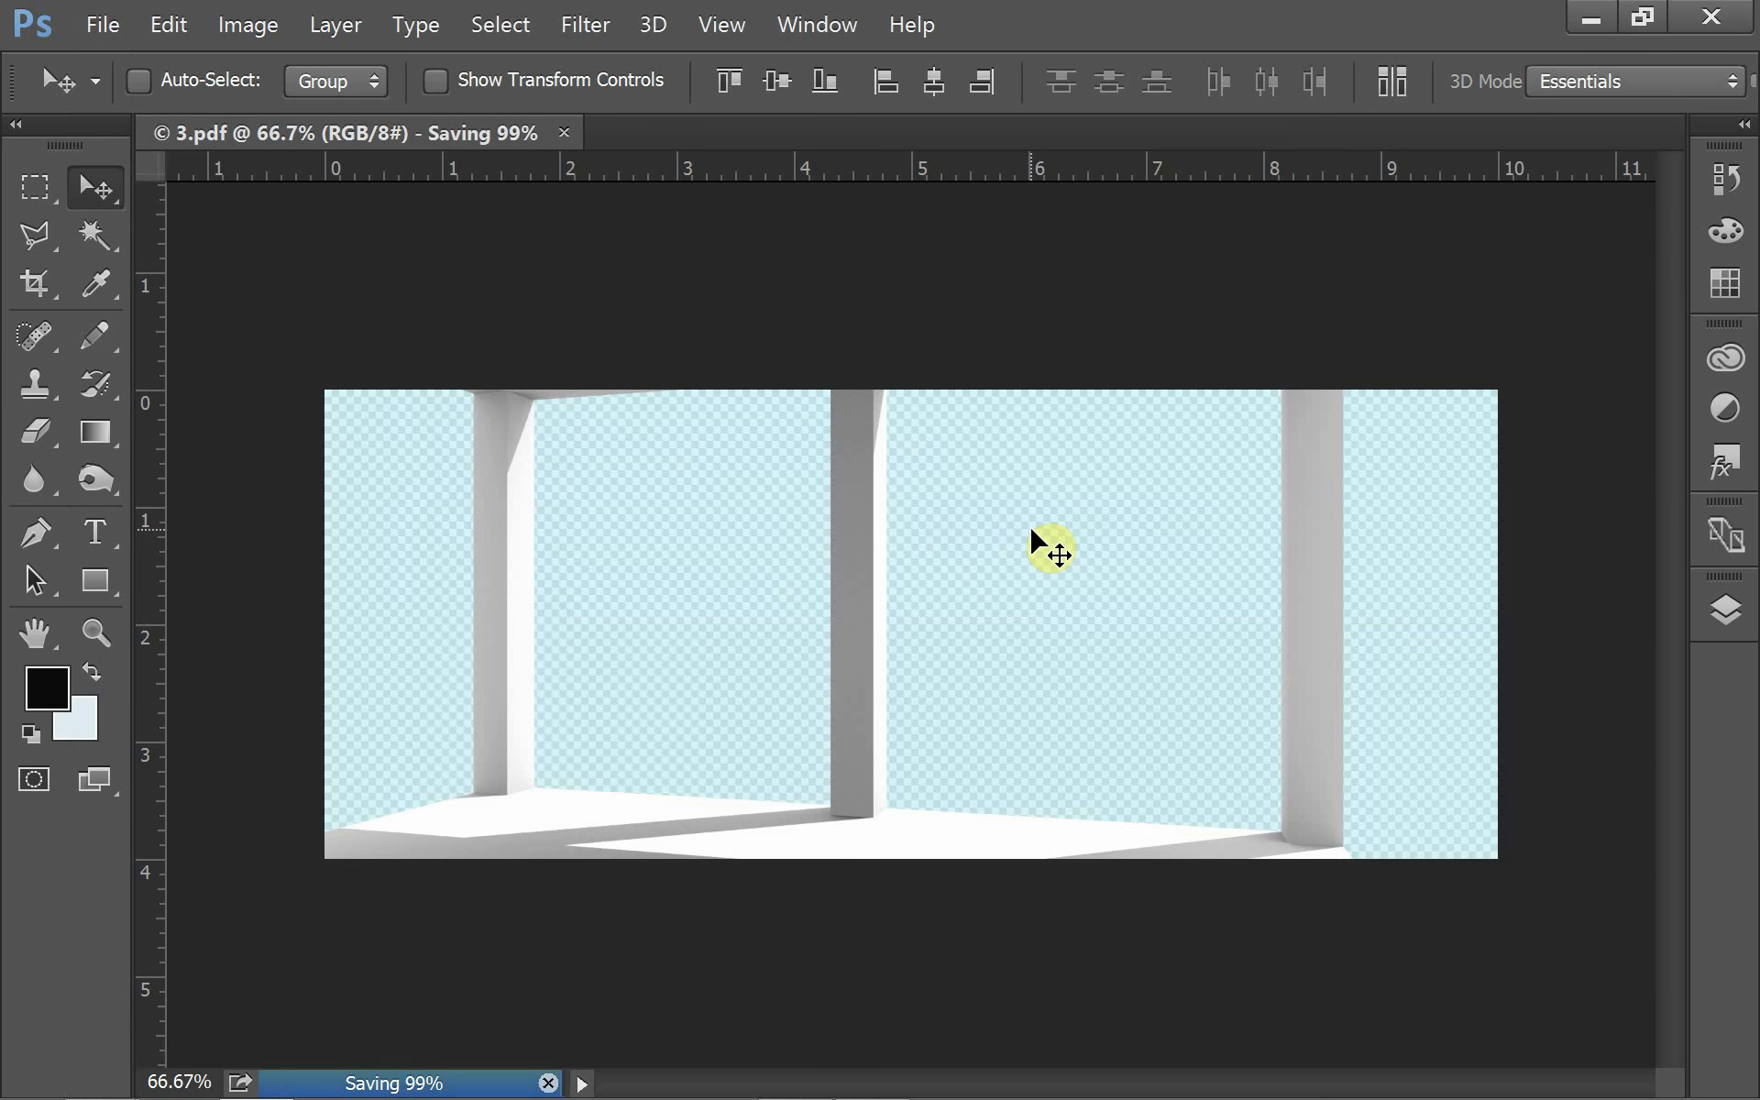
pyautogui.moveTo(796, 1091)
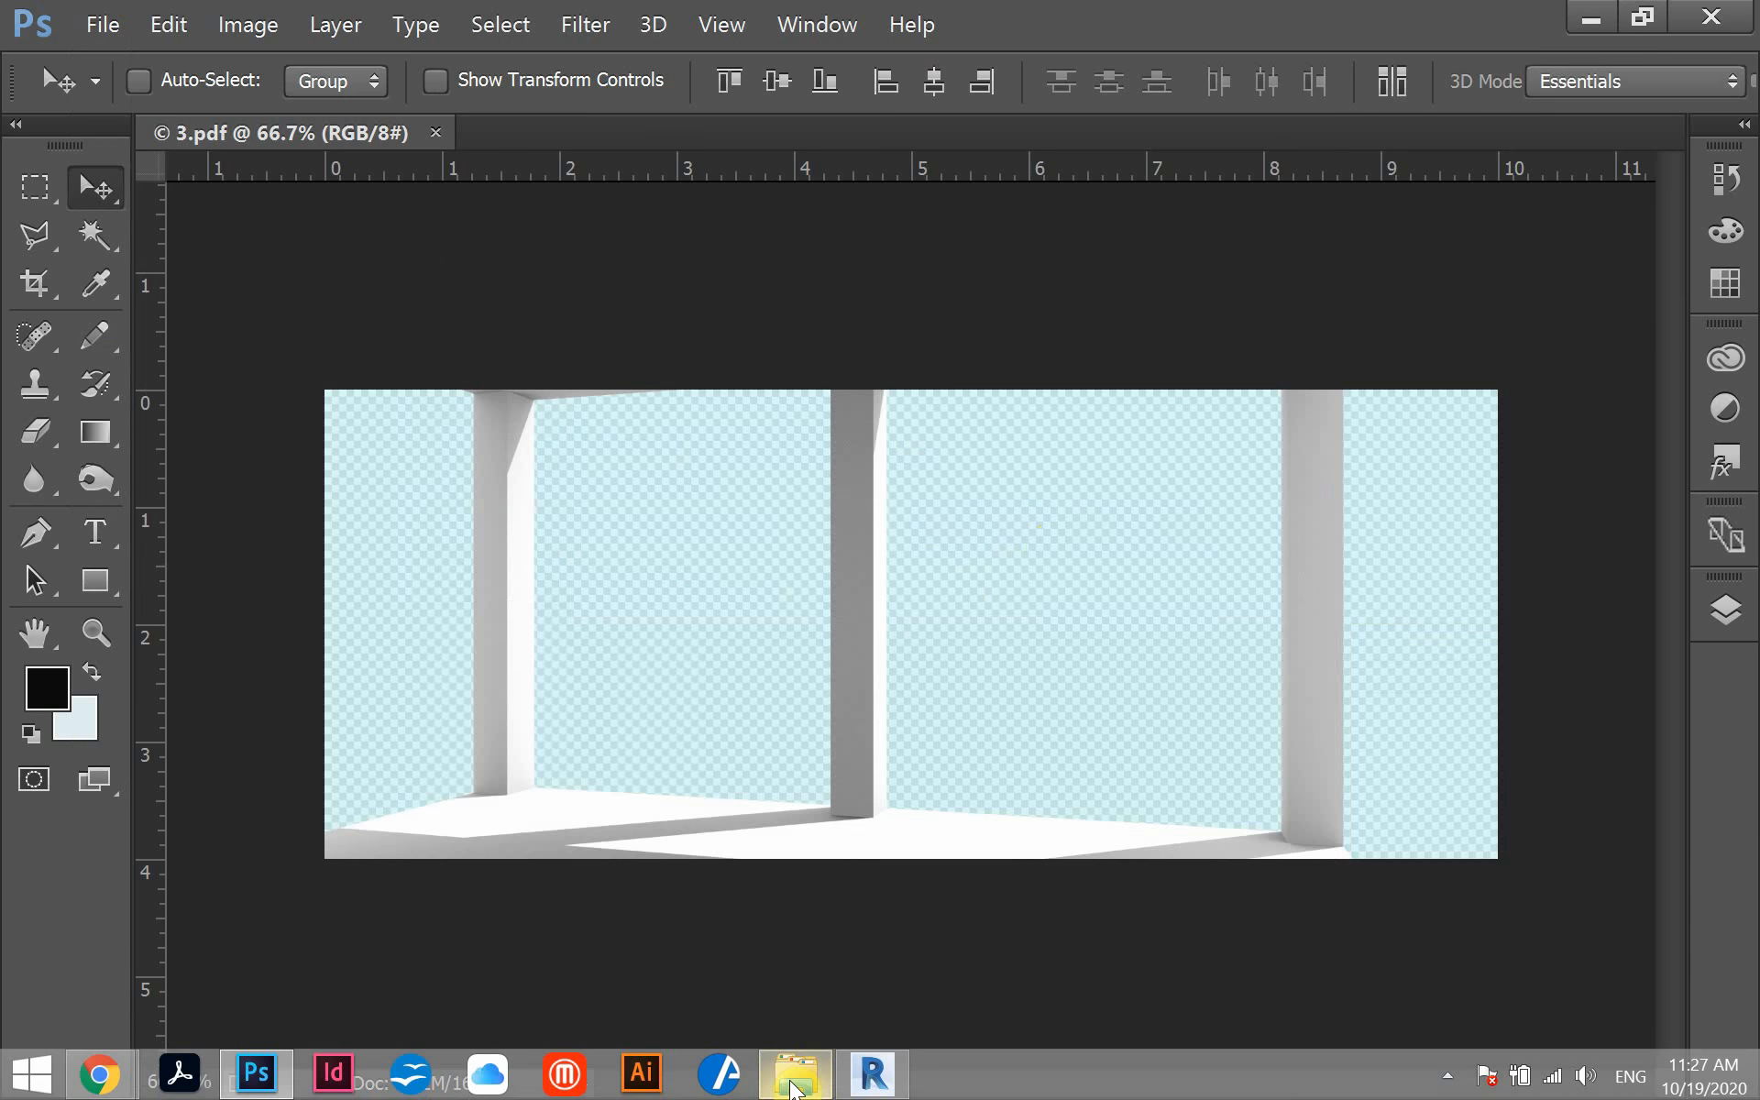
# In the Rhino_Scene_01 folder, select 01.pdf, 2.pdf and 3.pdf and load them together into Acrobat's Combine Files tool.
pyautogui.click(825, 977)
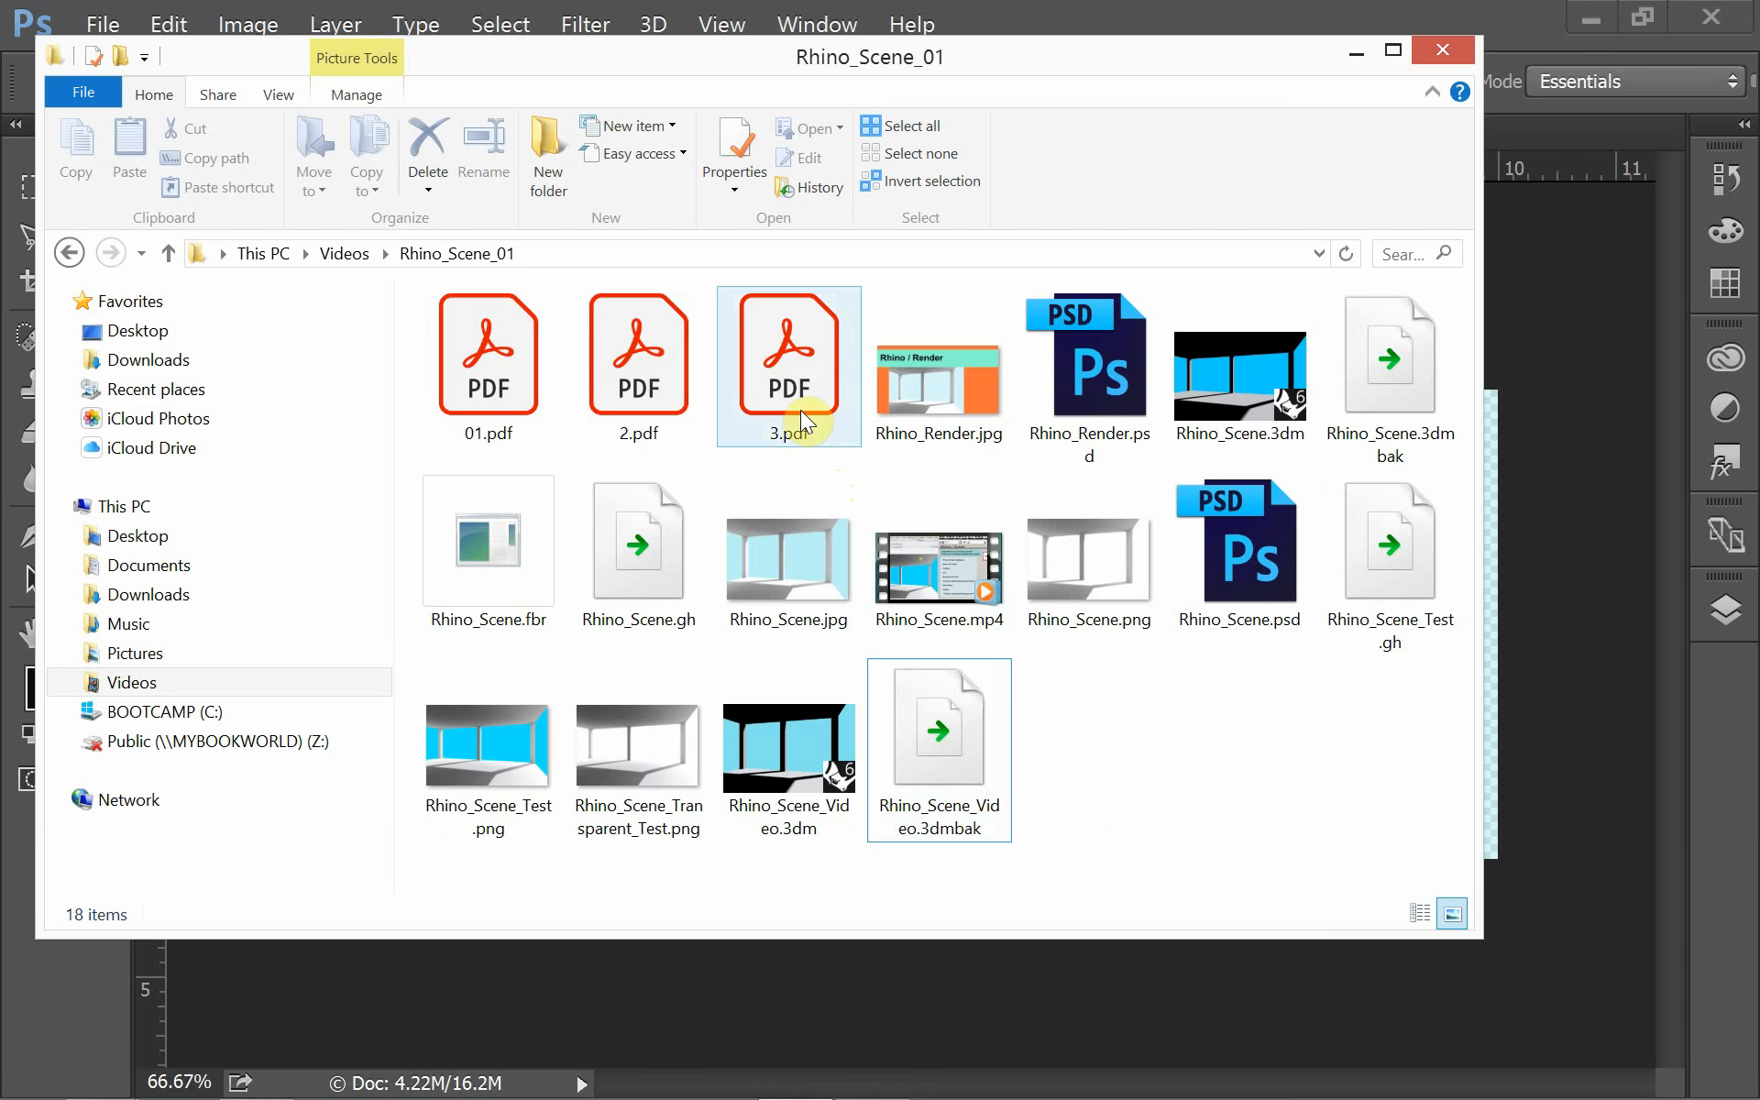
pyautogui.moveTo(627, 57); pyautogui.dragTo(784, 143)
pyautogui.moveTo(970, 552); pyautogui.dragTo(646, 472)
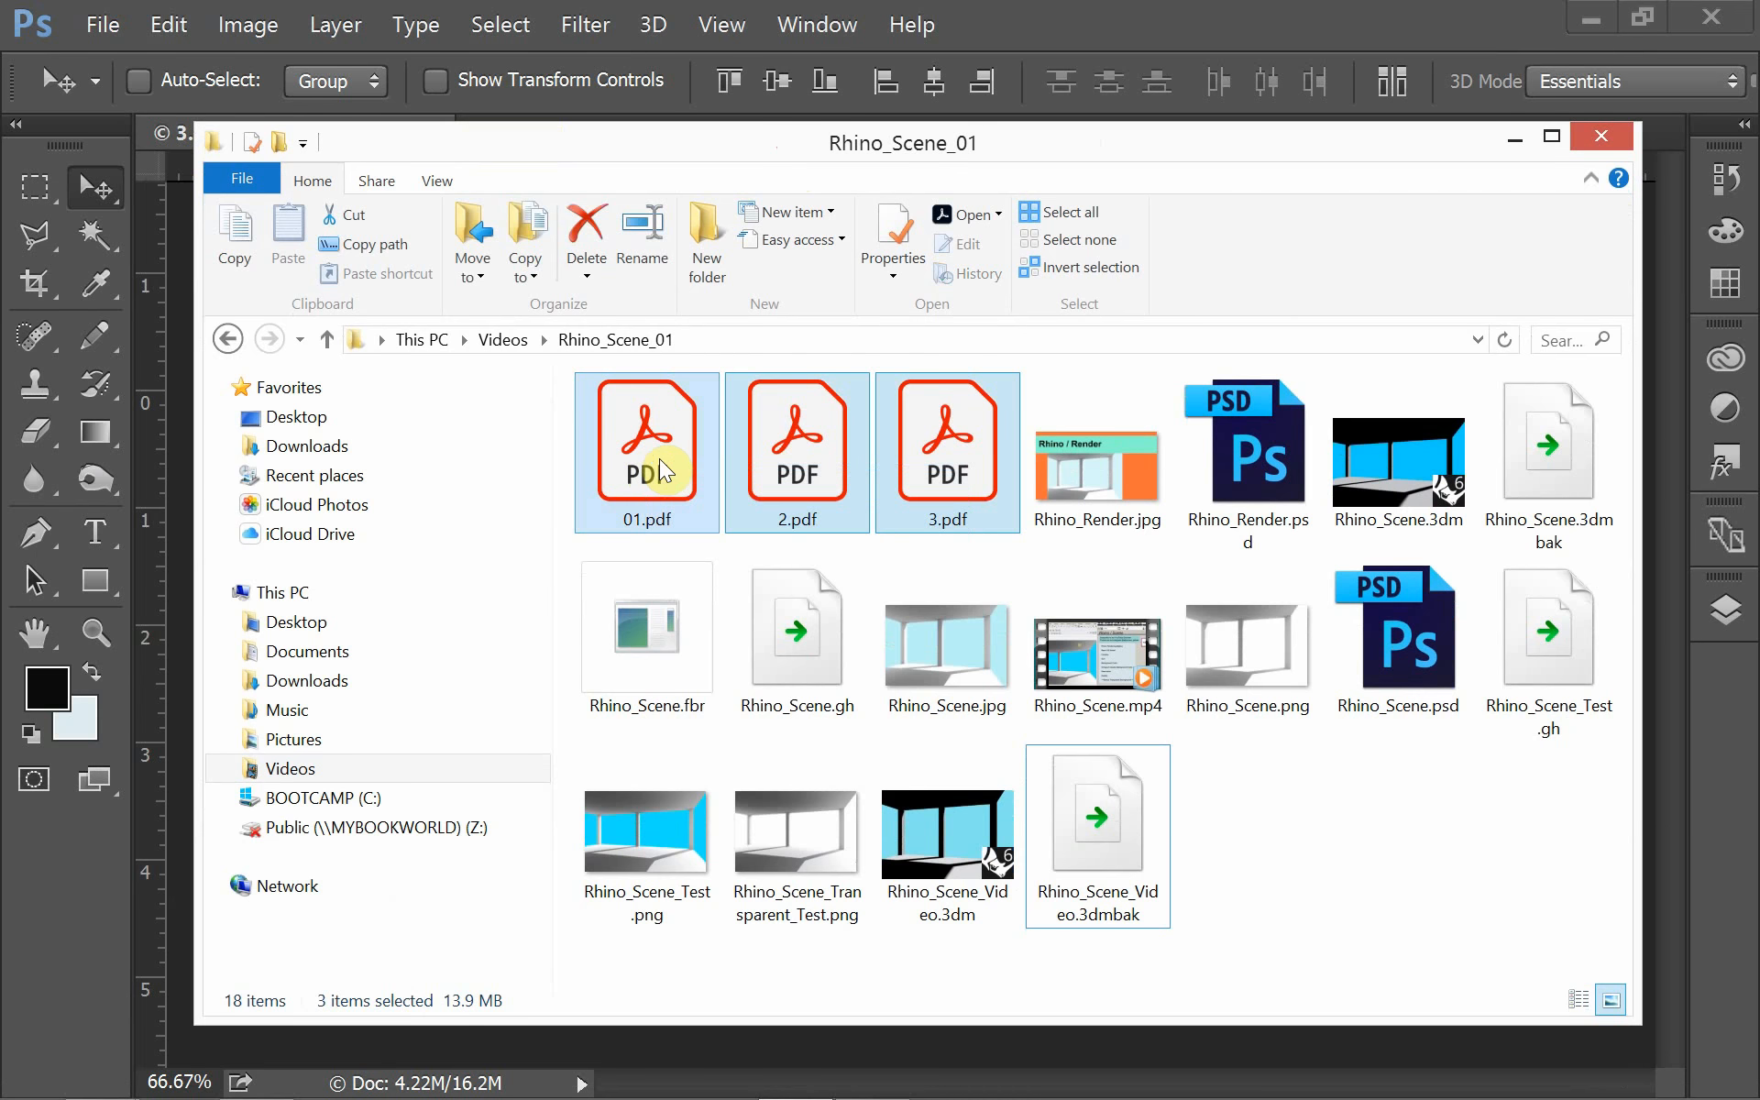
pyautogui.rightClick(660, 461)
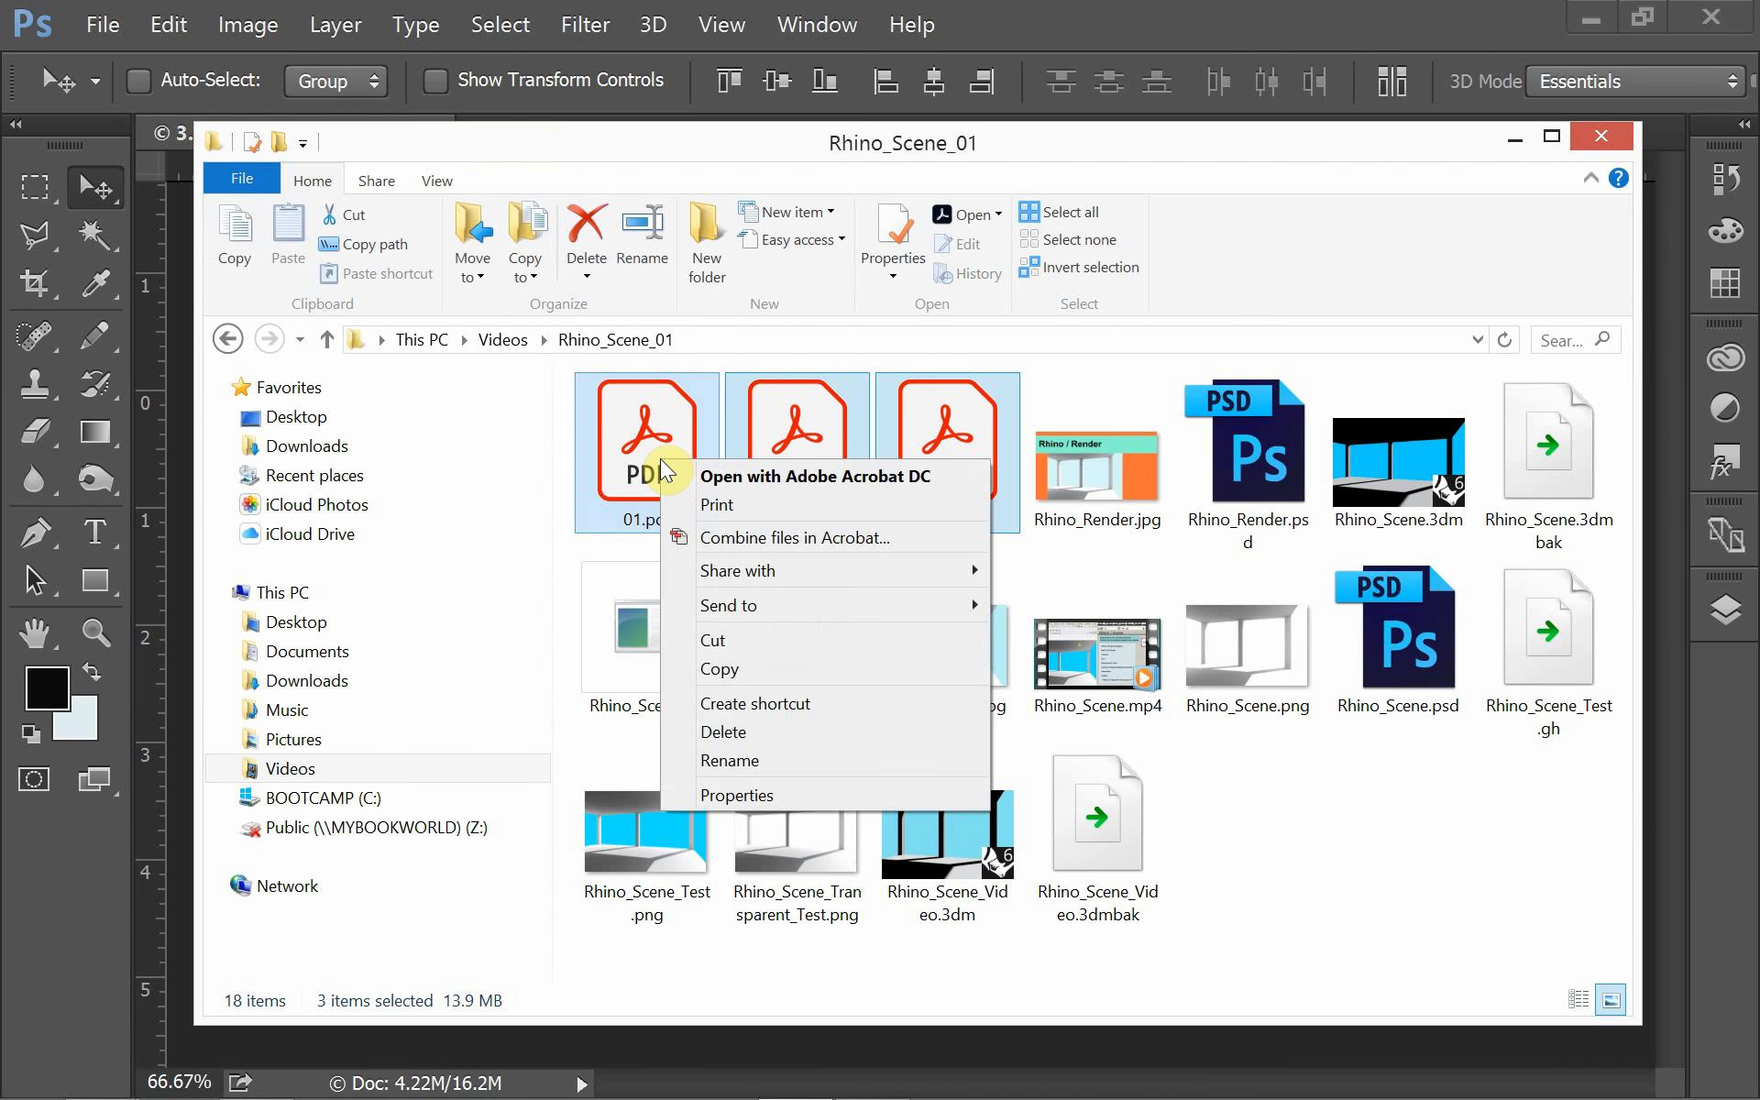
pyautogui.click(739, 541)
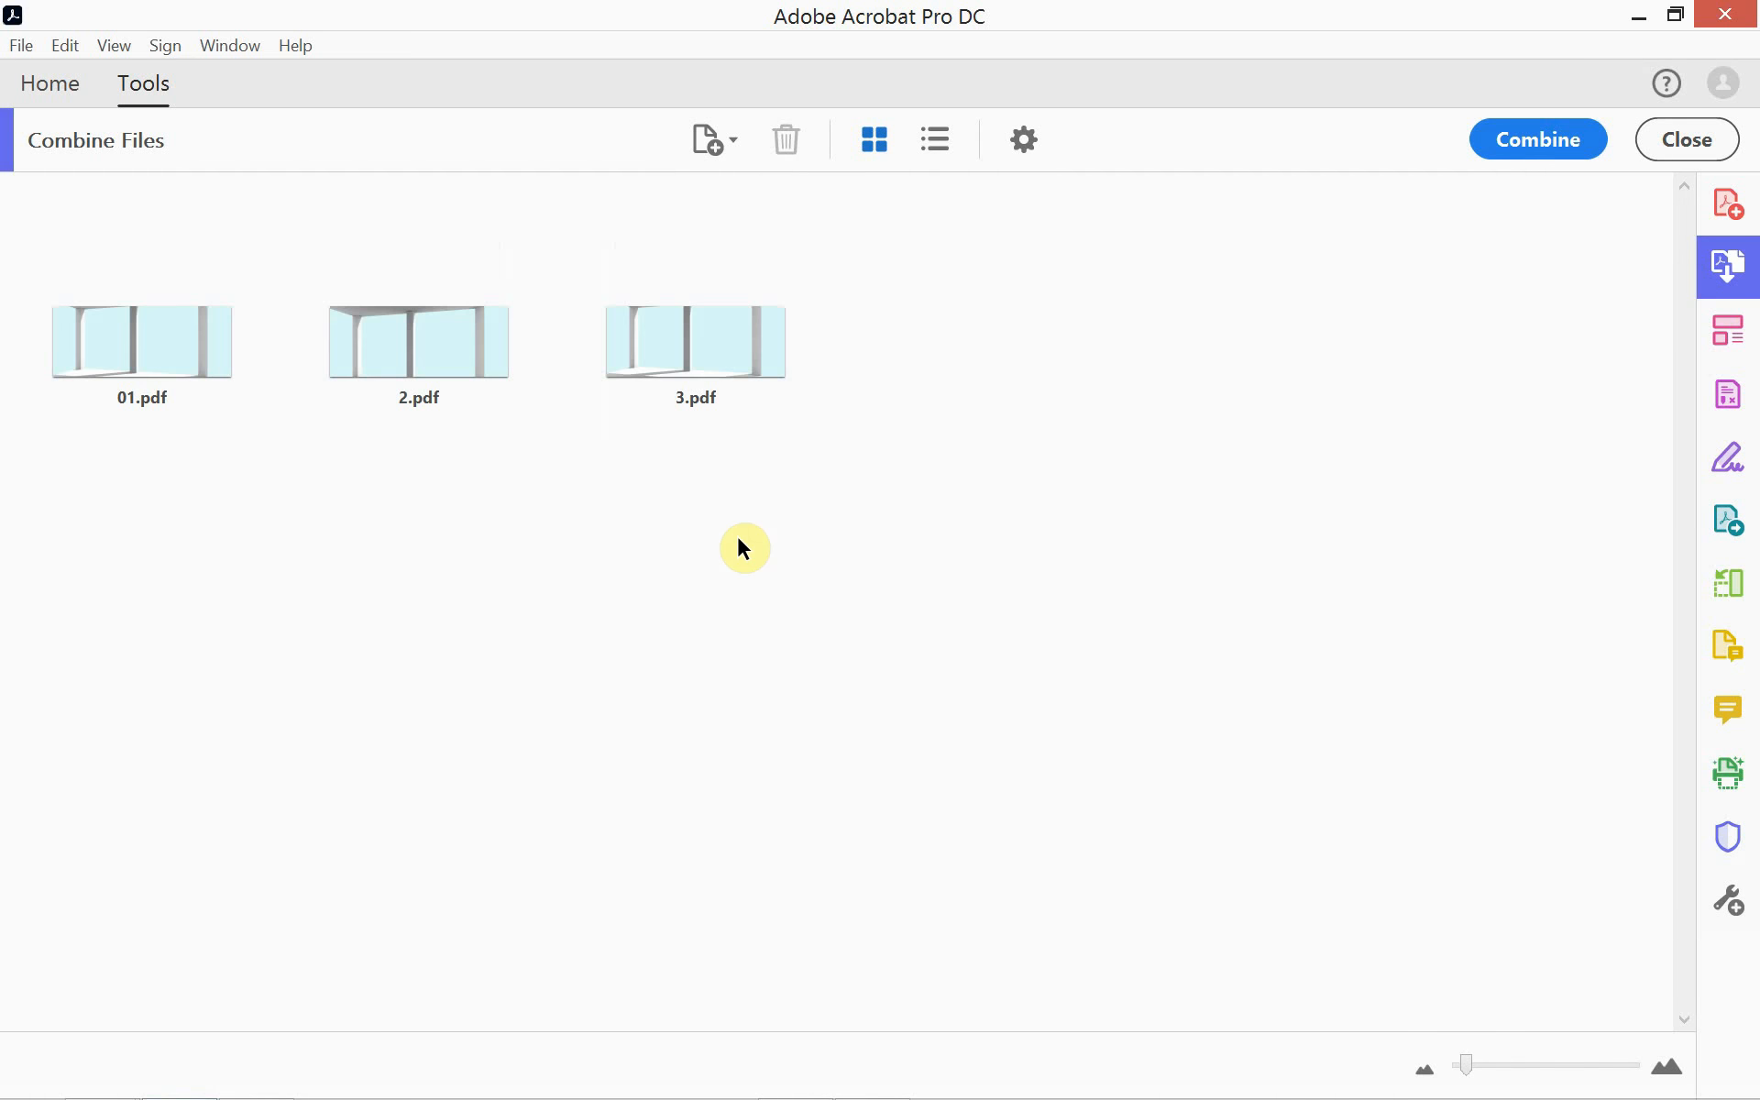
# Combine the three PDFs into a single document and quit the Creative Cloud sign-in window.
pyautogui.moveTo(640, 341)
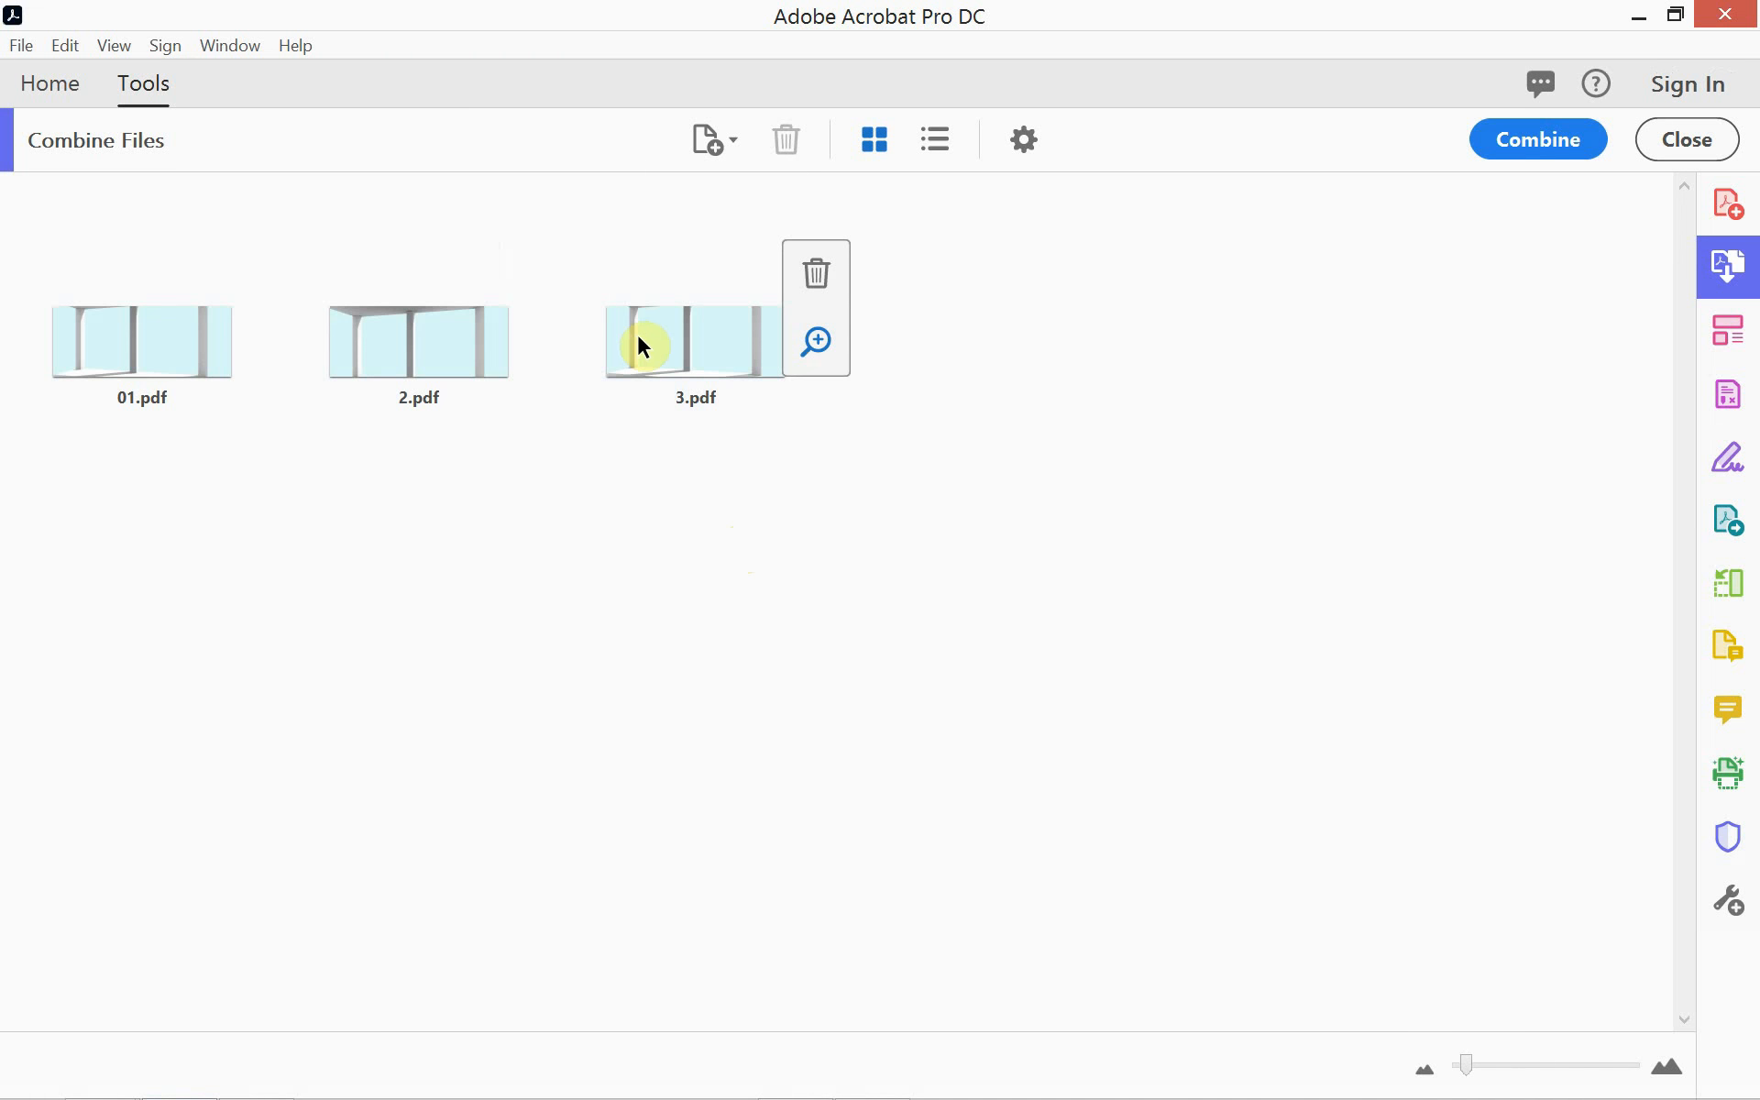
pyautogui.click(1498, 142)
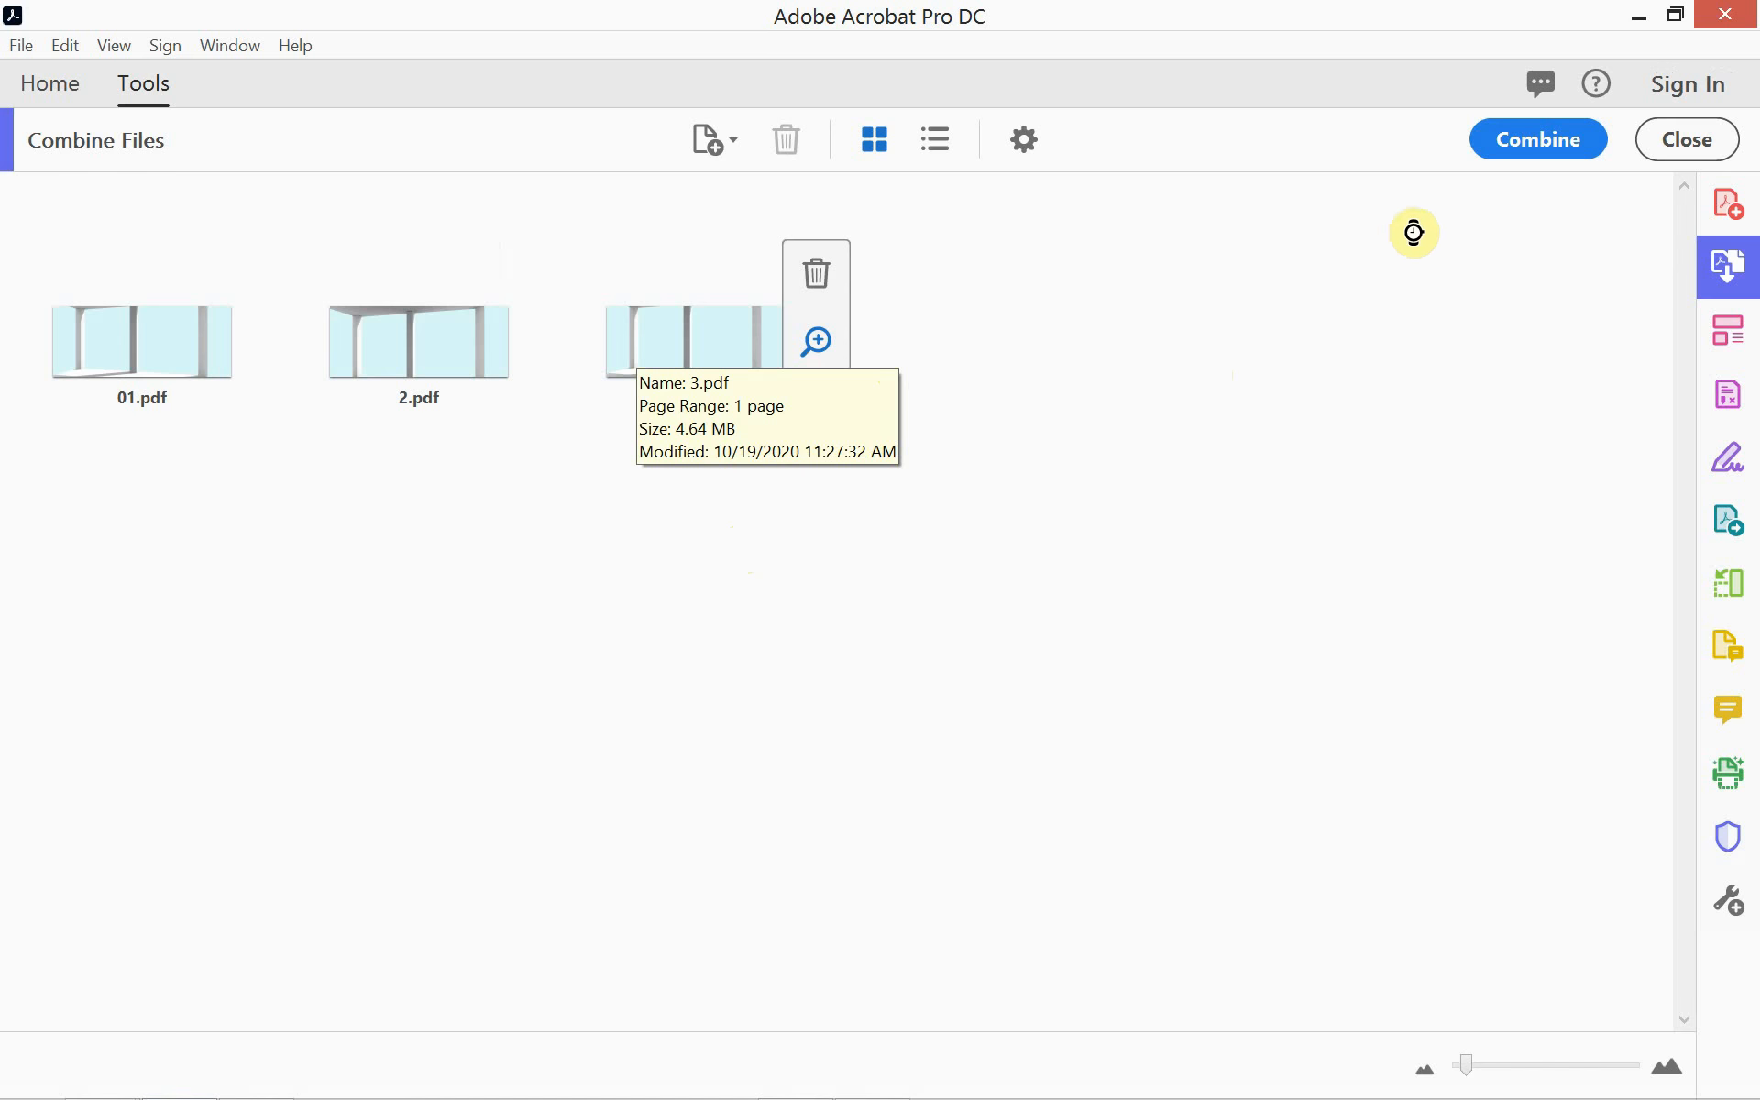
pyautogui.click(1530, 142)
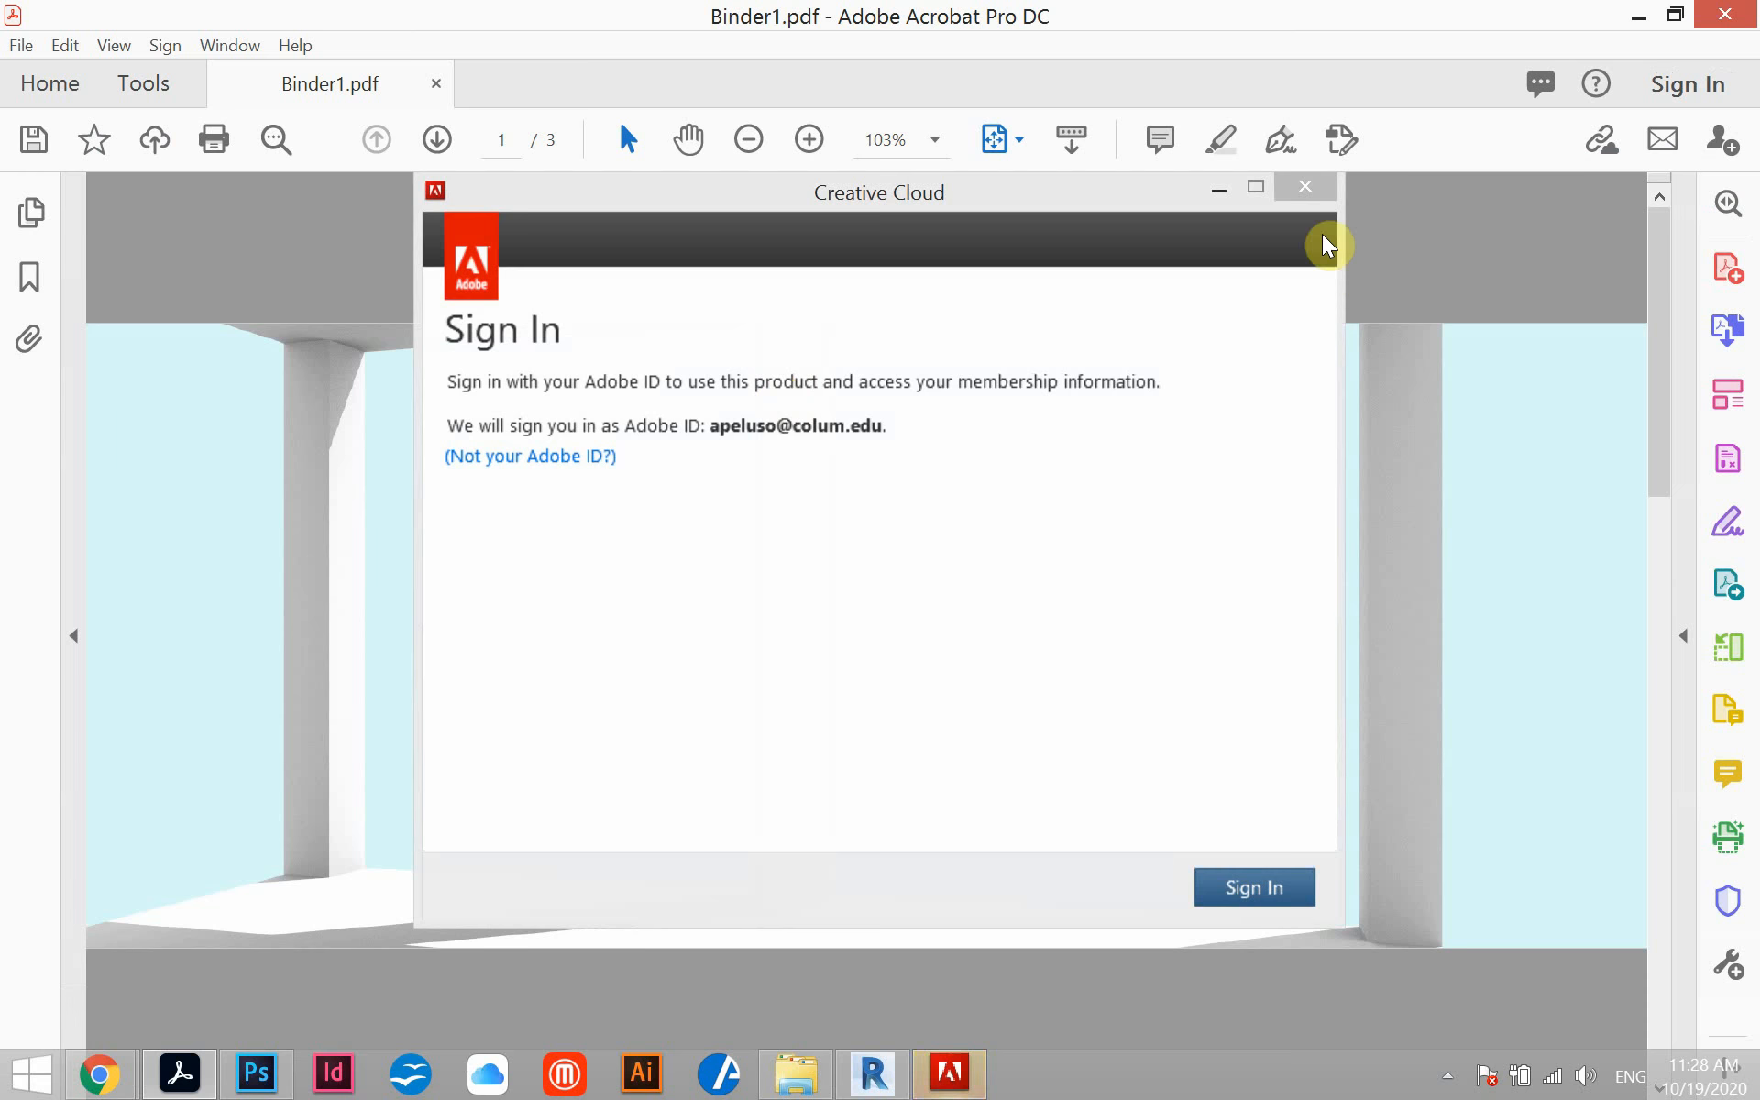
pyautogui.click(1306, 186)
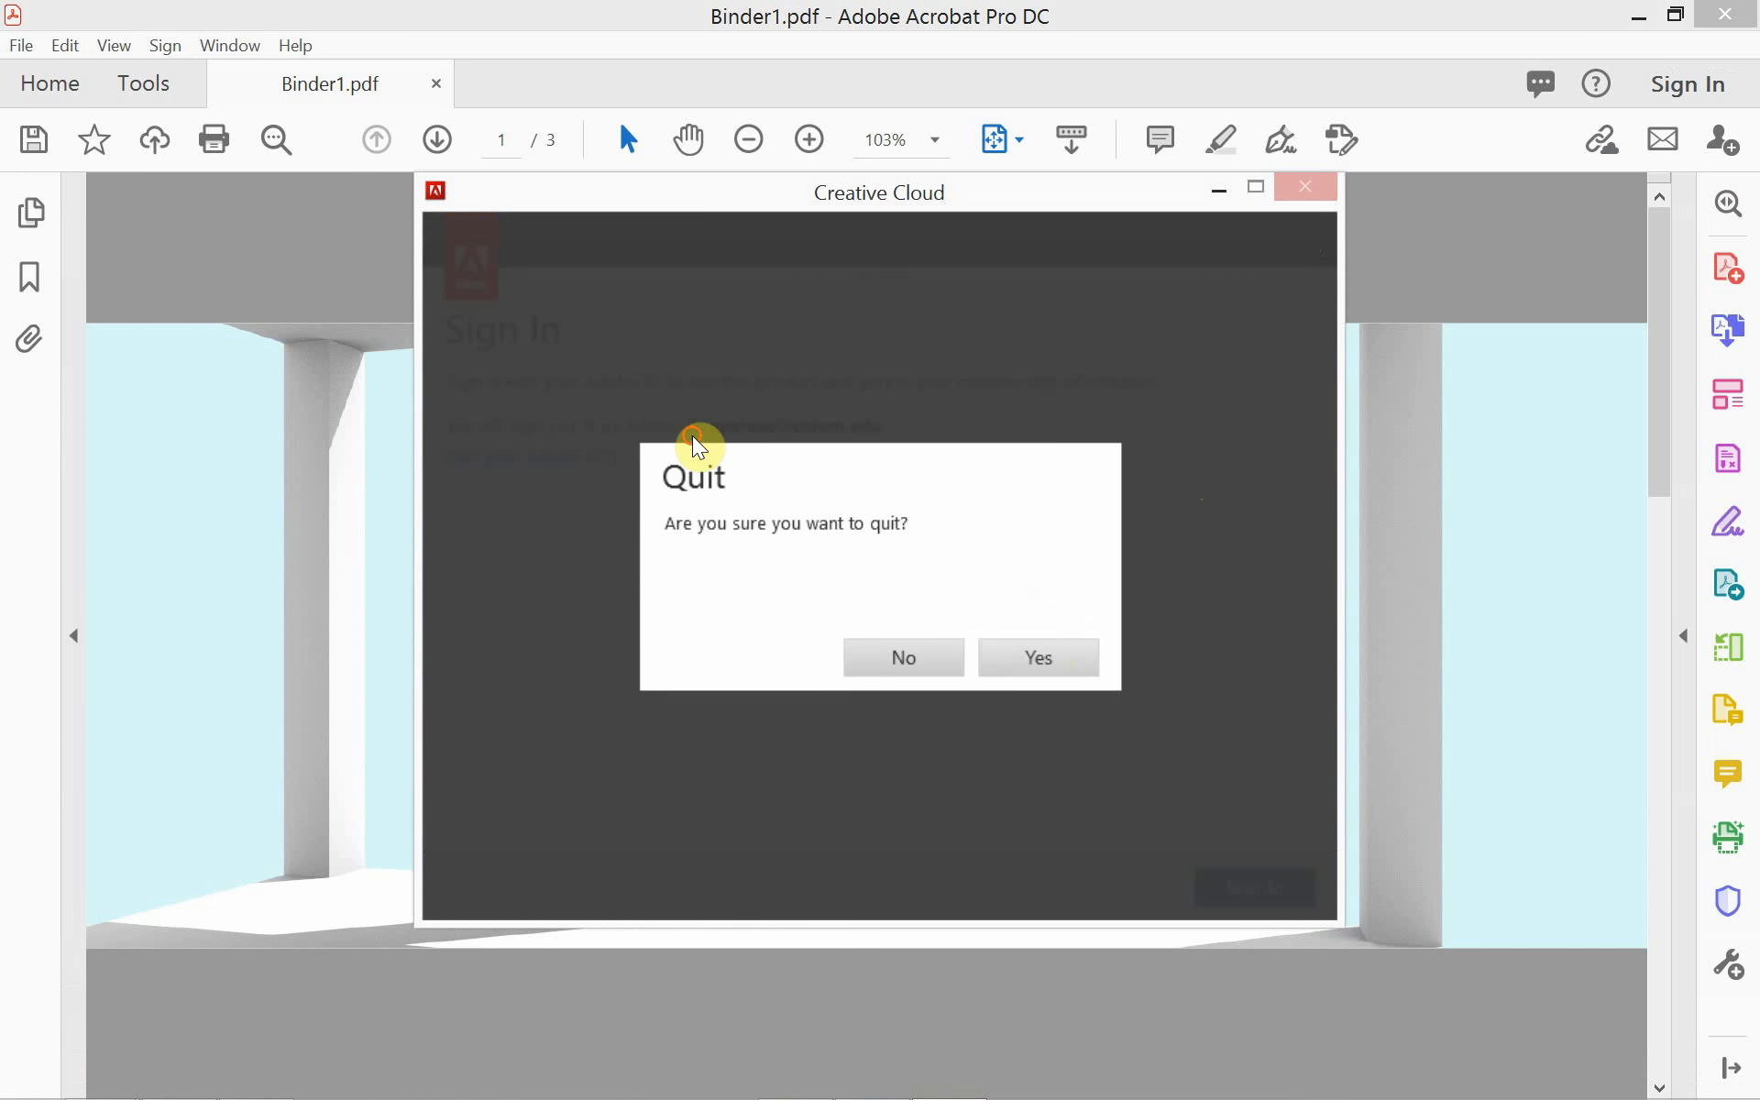
pyautogui.click(1033, 652)
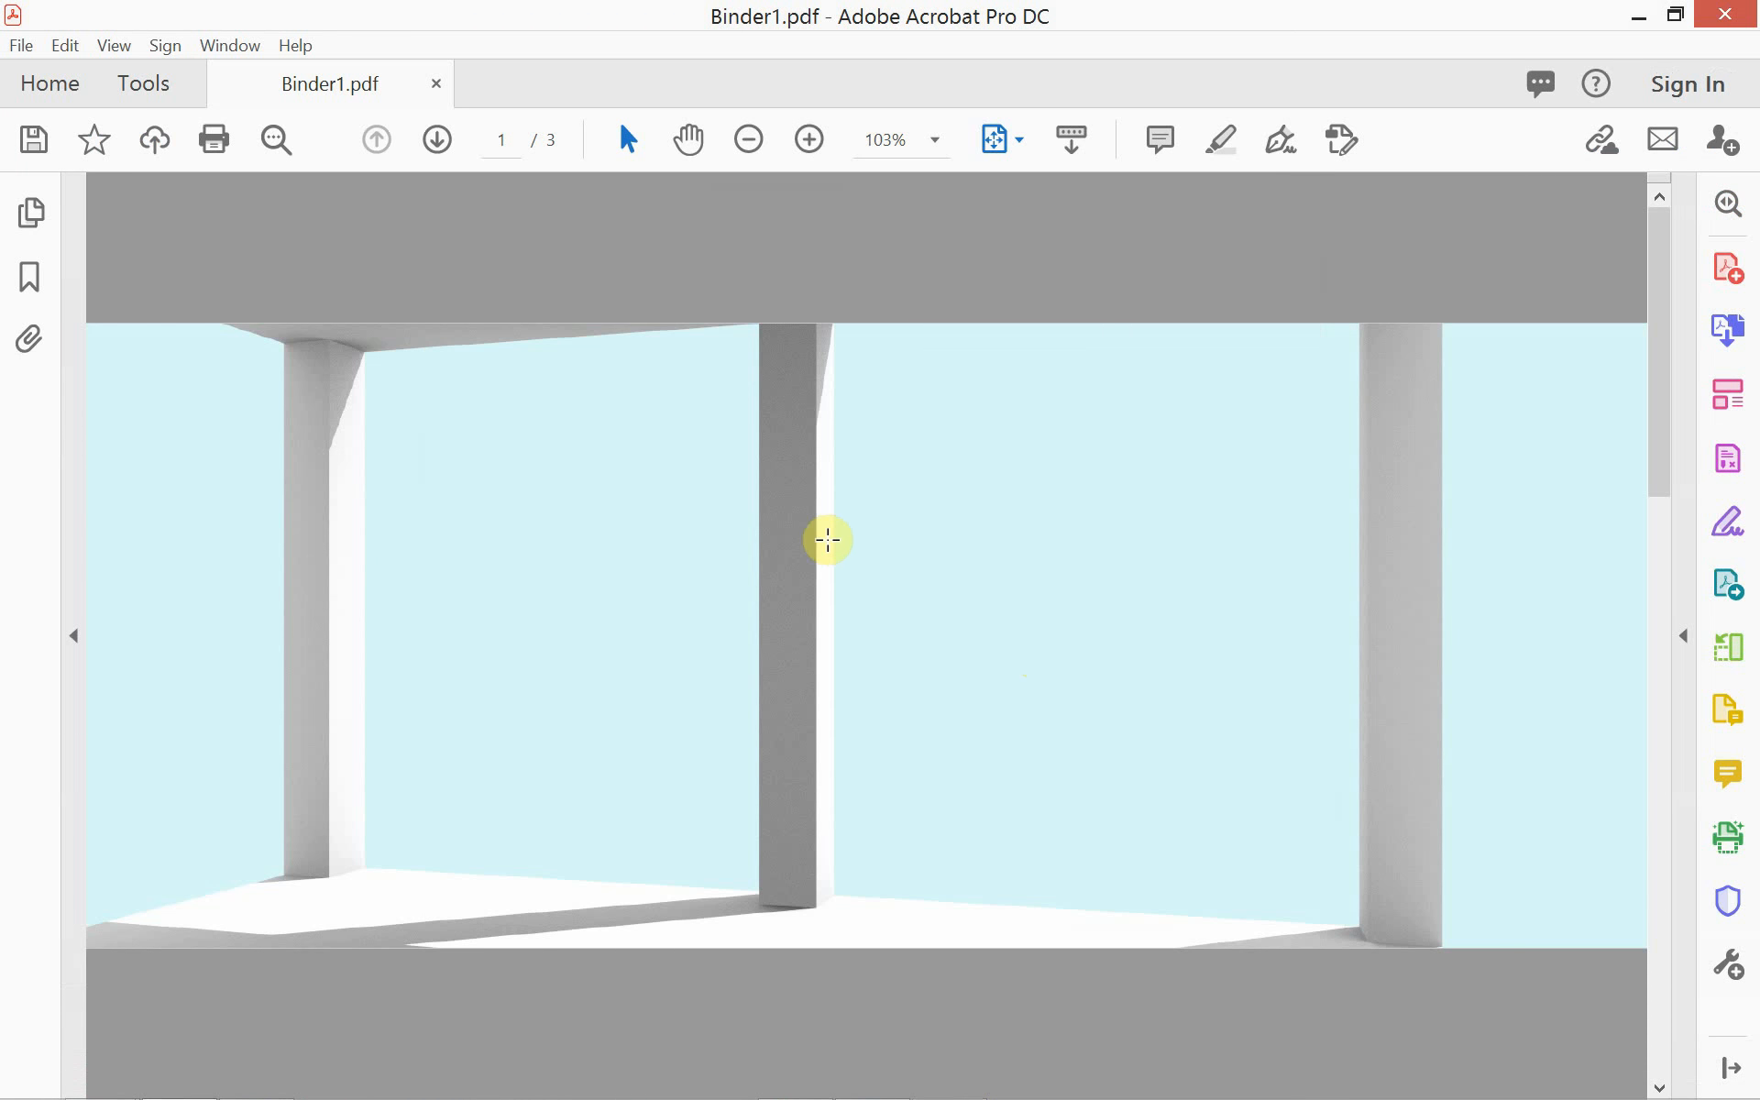
# Look through all three pages of the combined PDF and return to the first page.
pyautogui.scroll(-2, 821, 536)
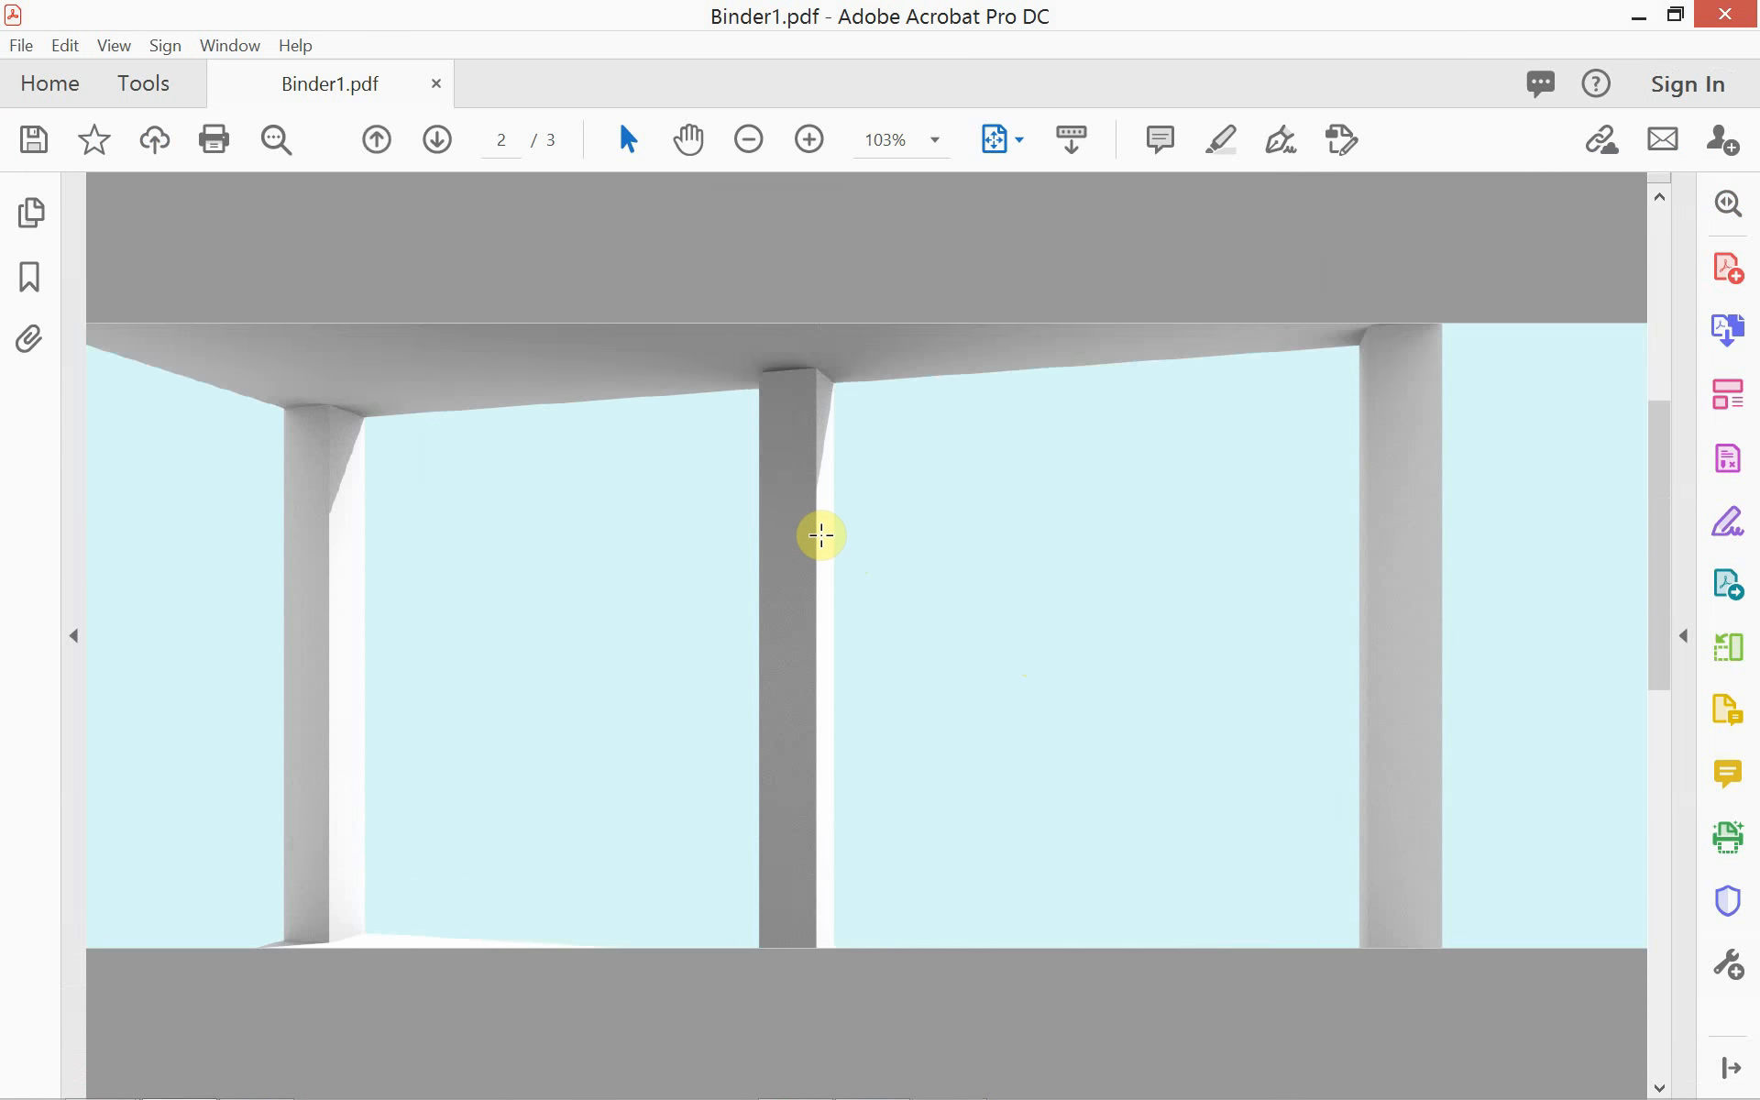
pyautogui.scroll(-2, 820, 535)
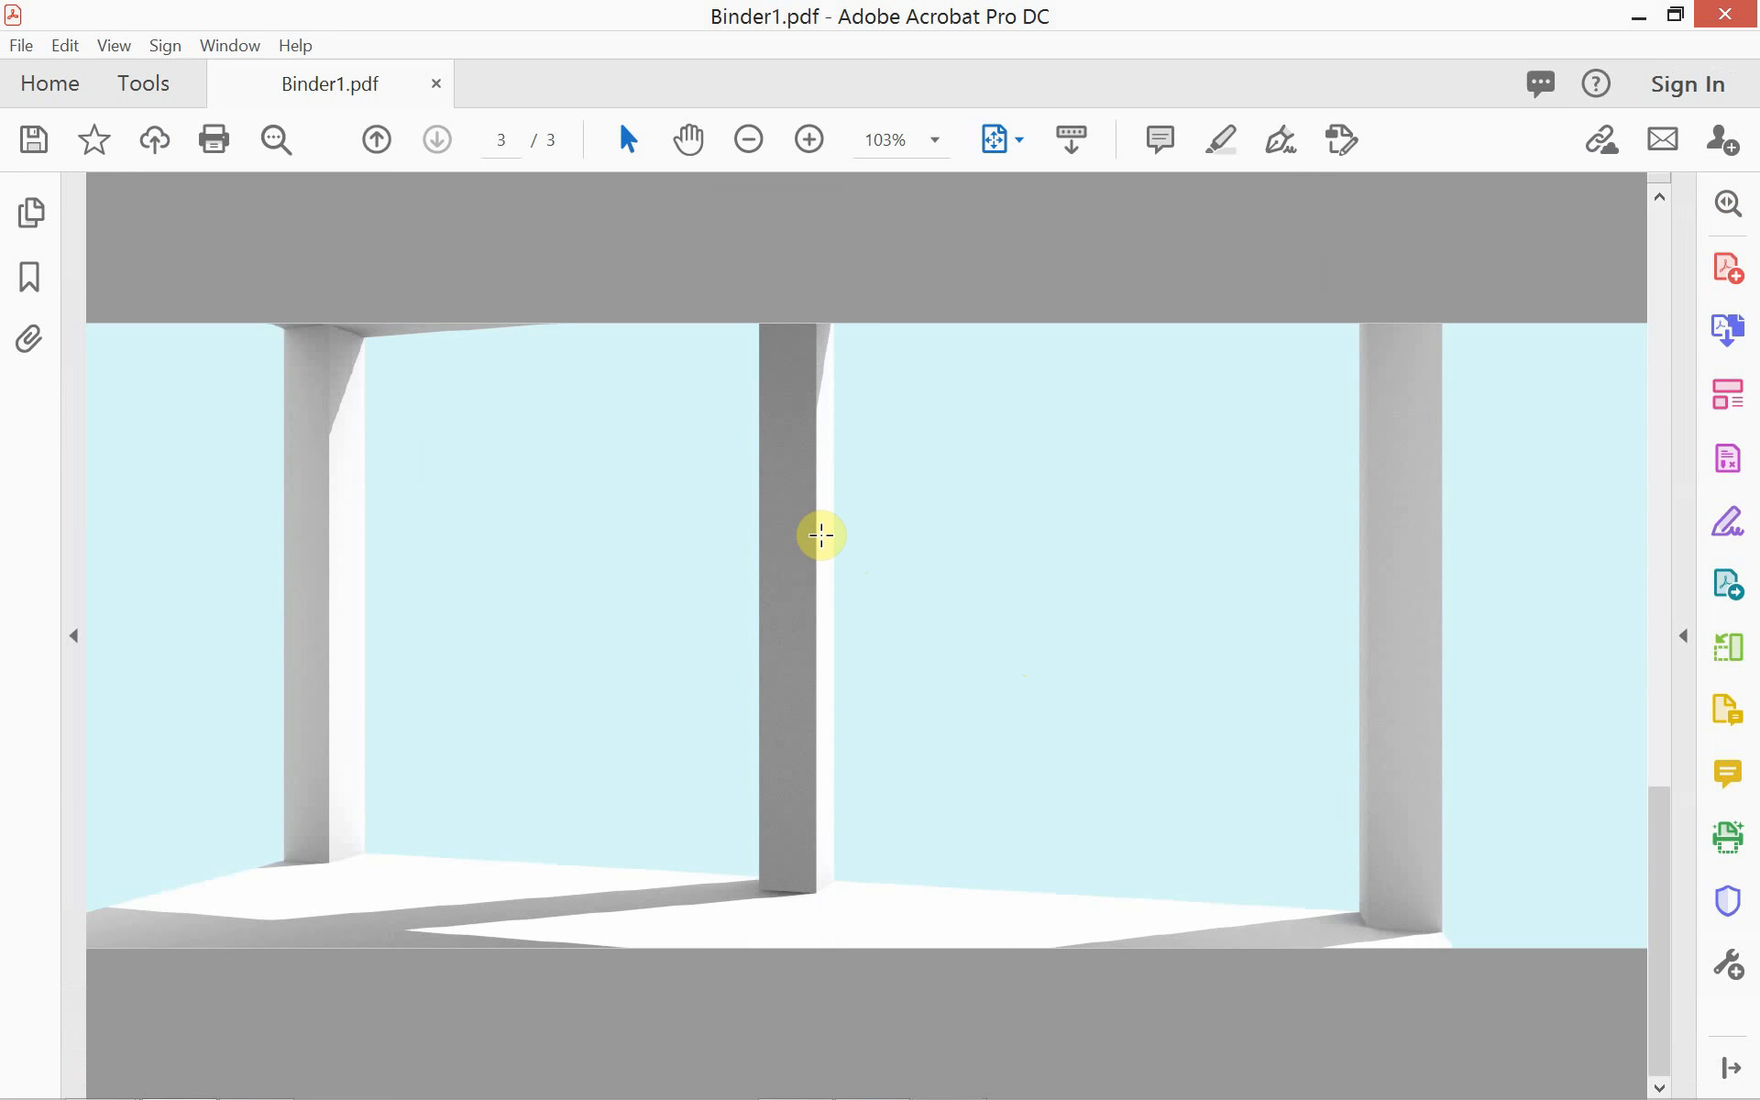
pyautogui.scroll(3, 822, 534)
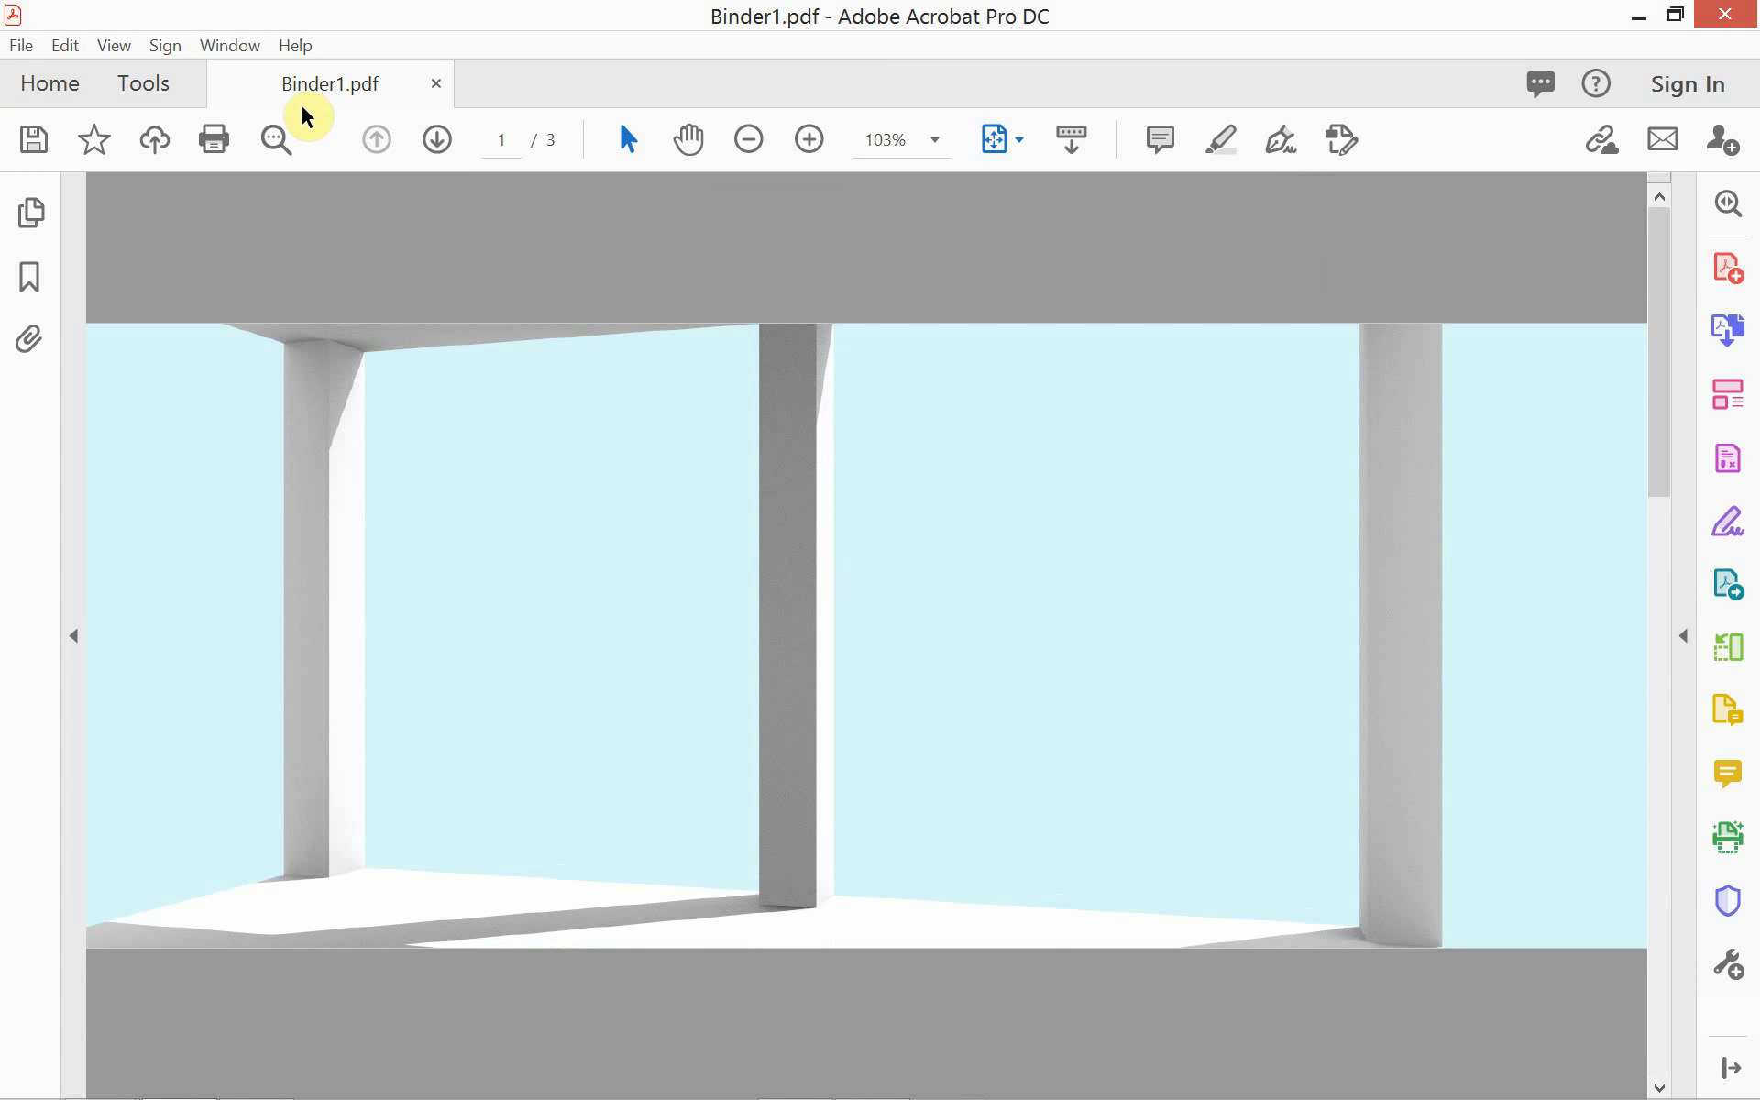
pyautogui.click(43, 55)
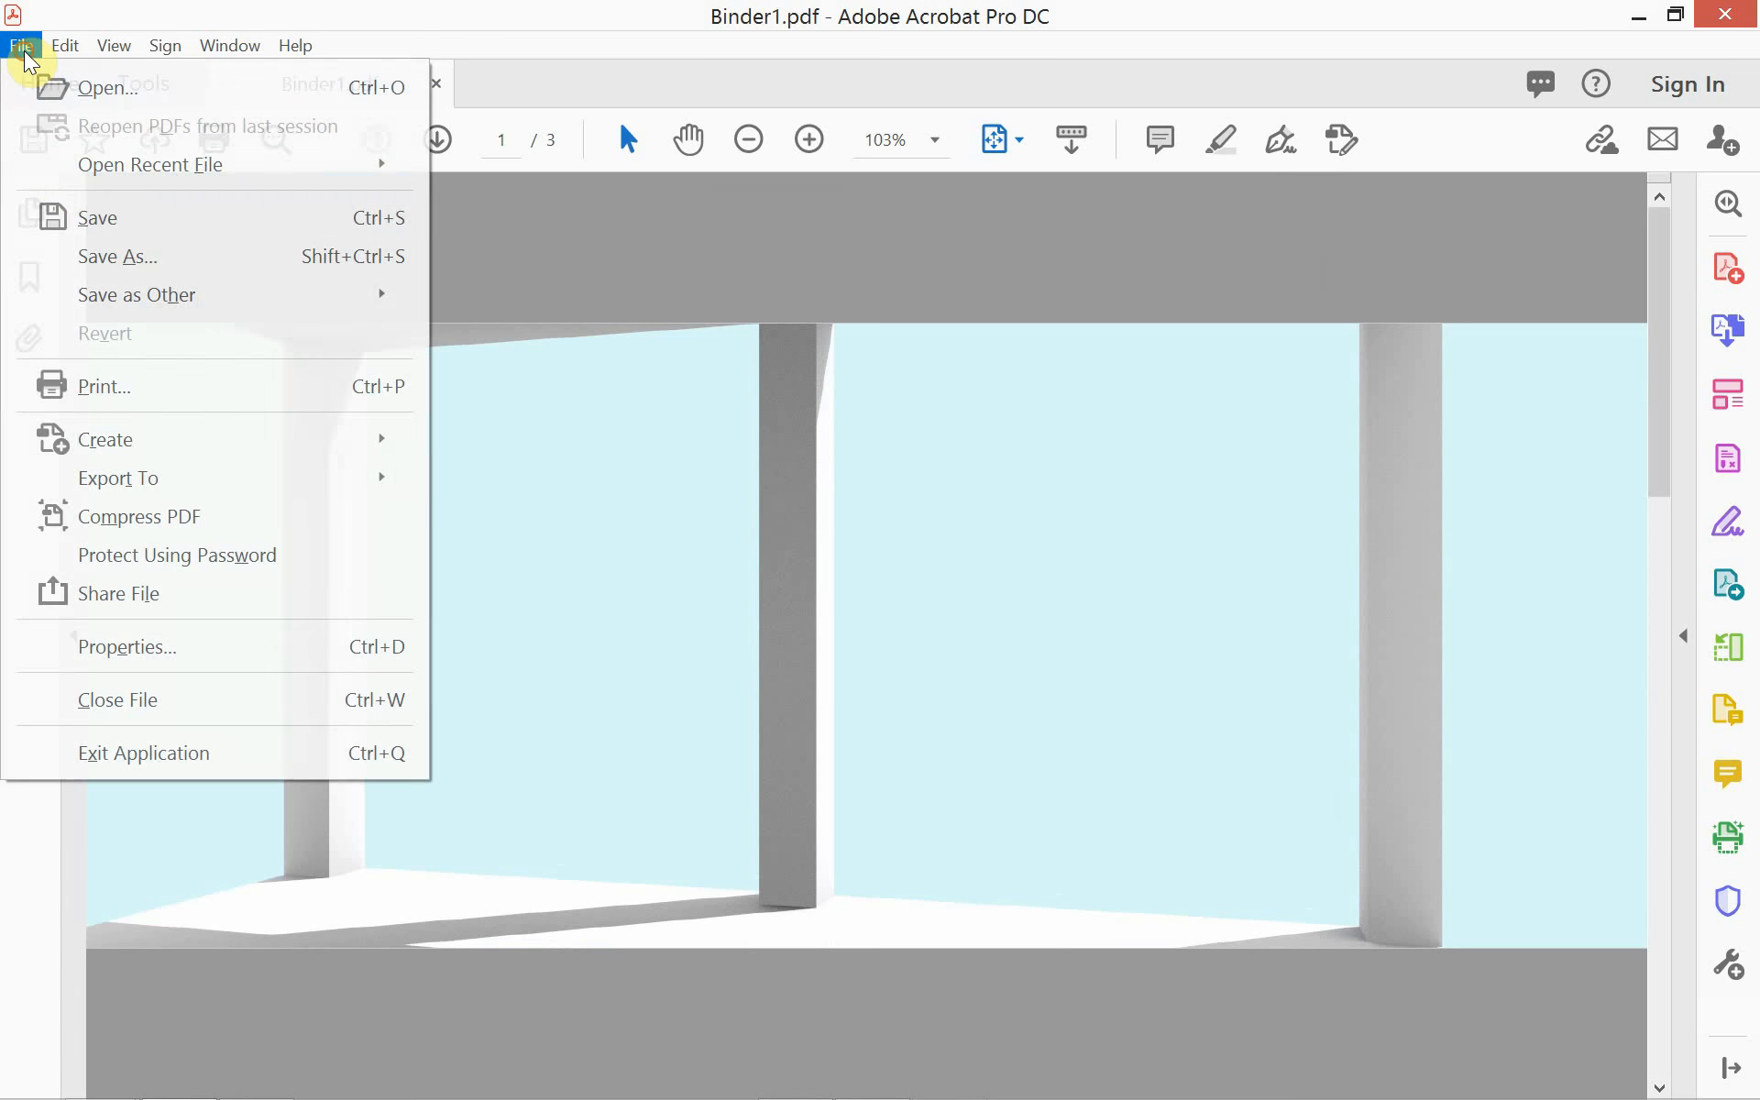
pyautogui.click(98, 261)
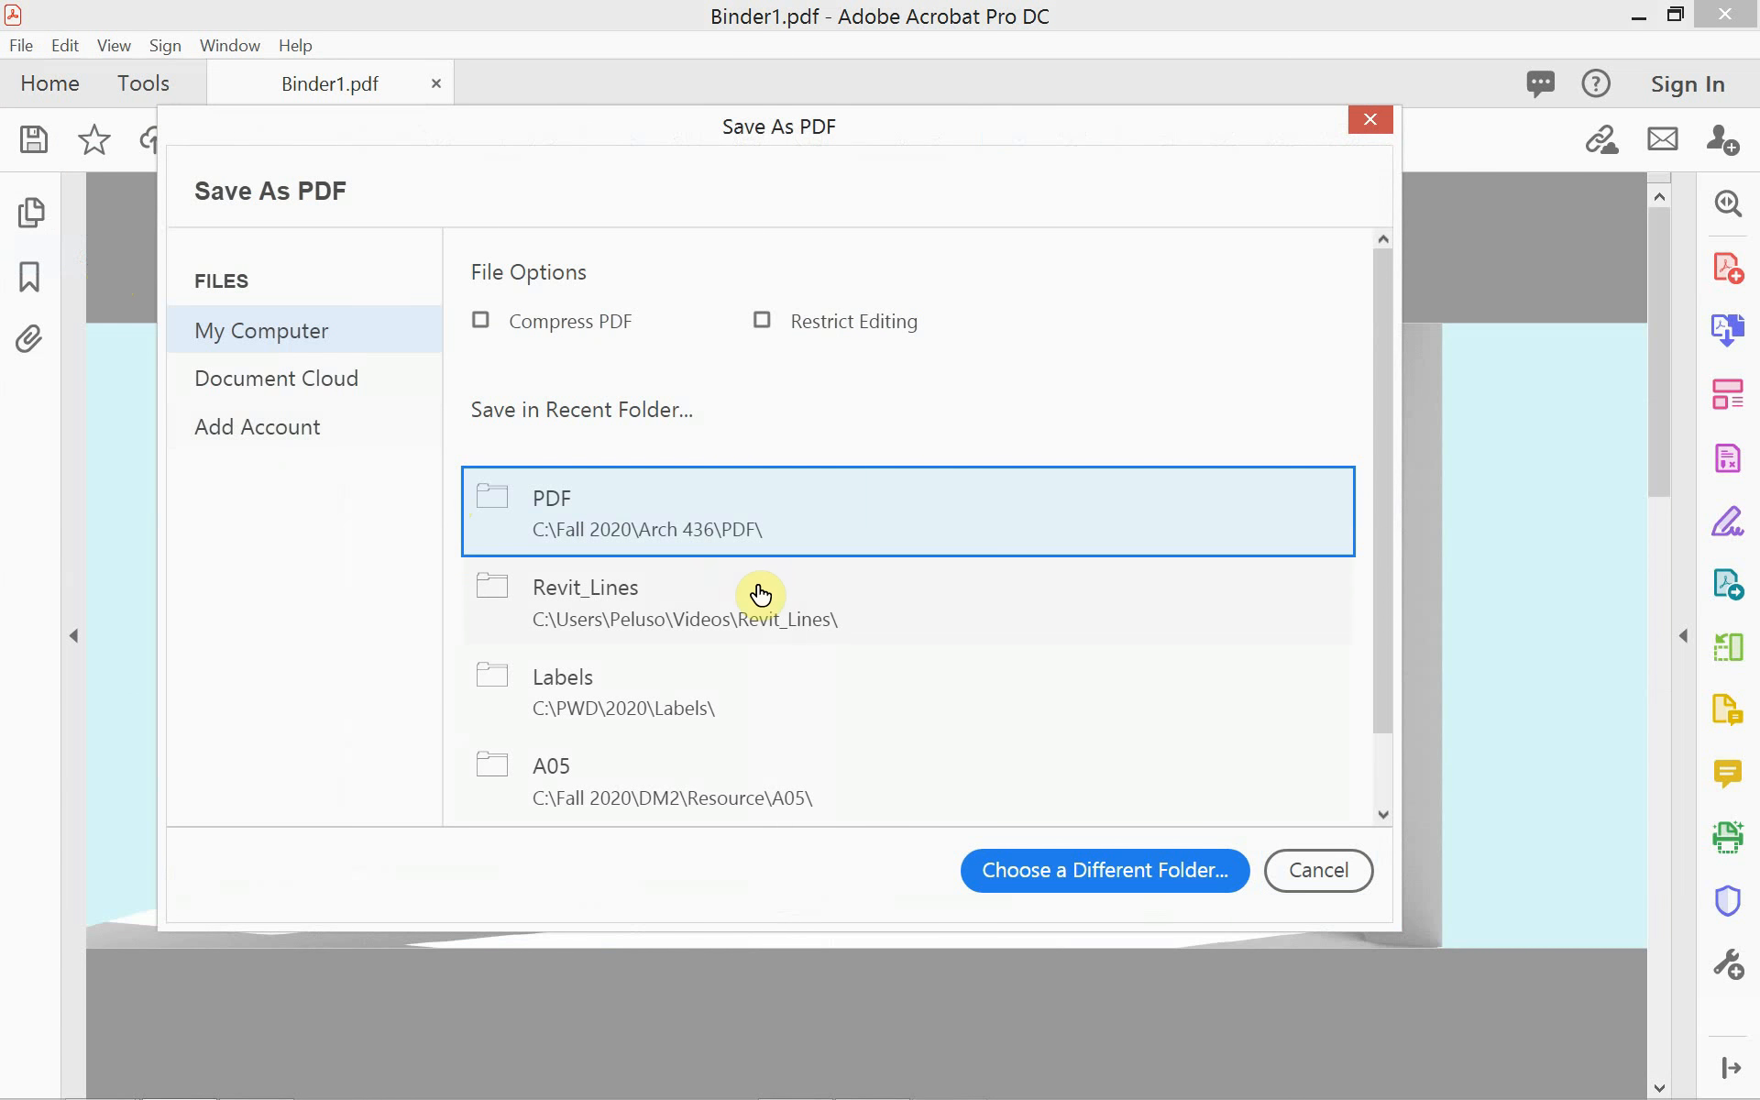
pyautogui.click(1302, 870)
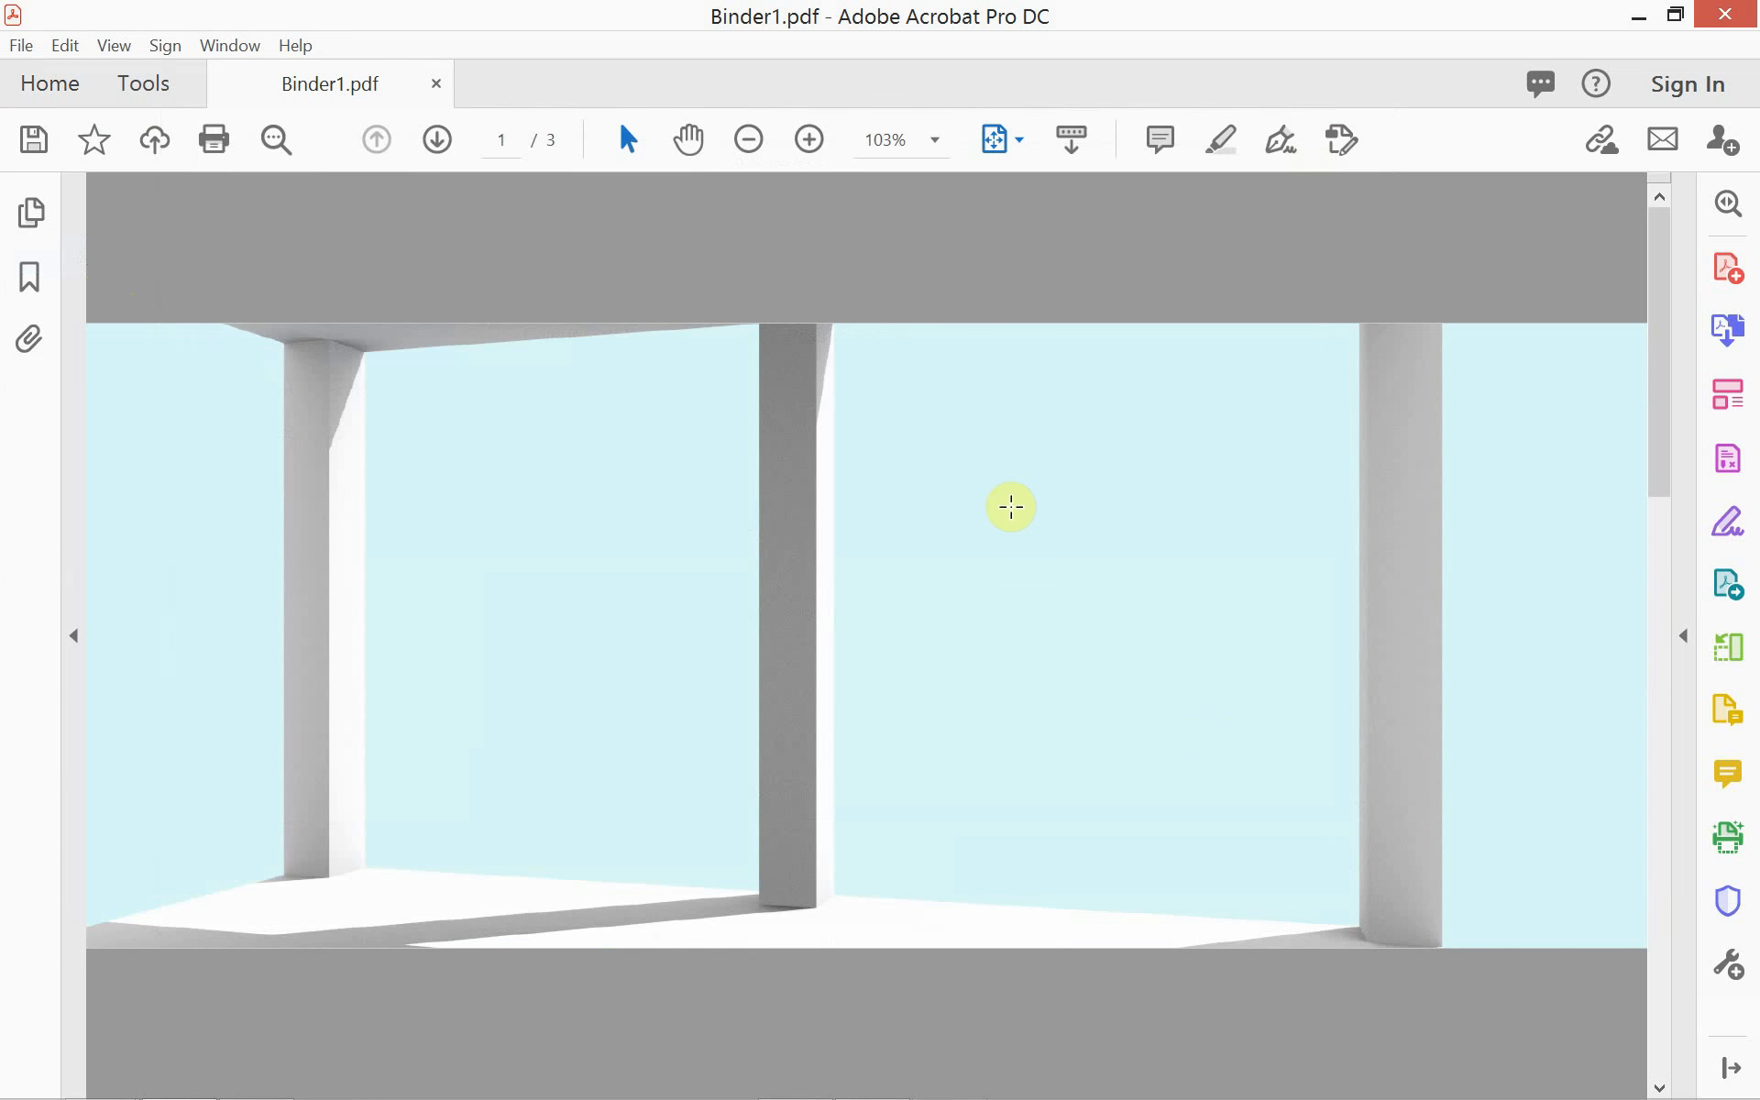
# Switch from the combined PDF back to the Rhino_Scene_01 folder window.
pyautogui.hotkey('alt', 'Tab')
pyautogui.hotkey('alt', 'Tab')
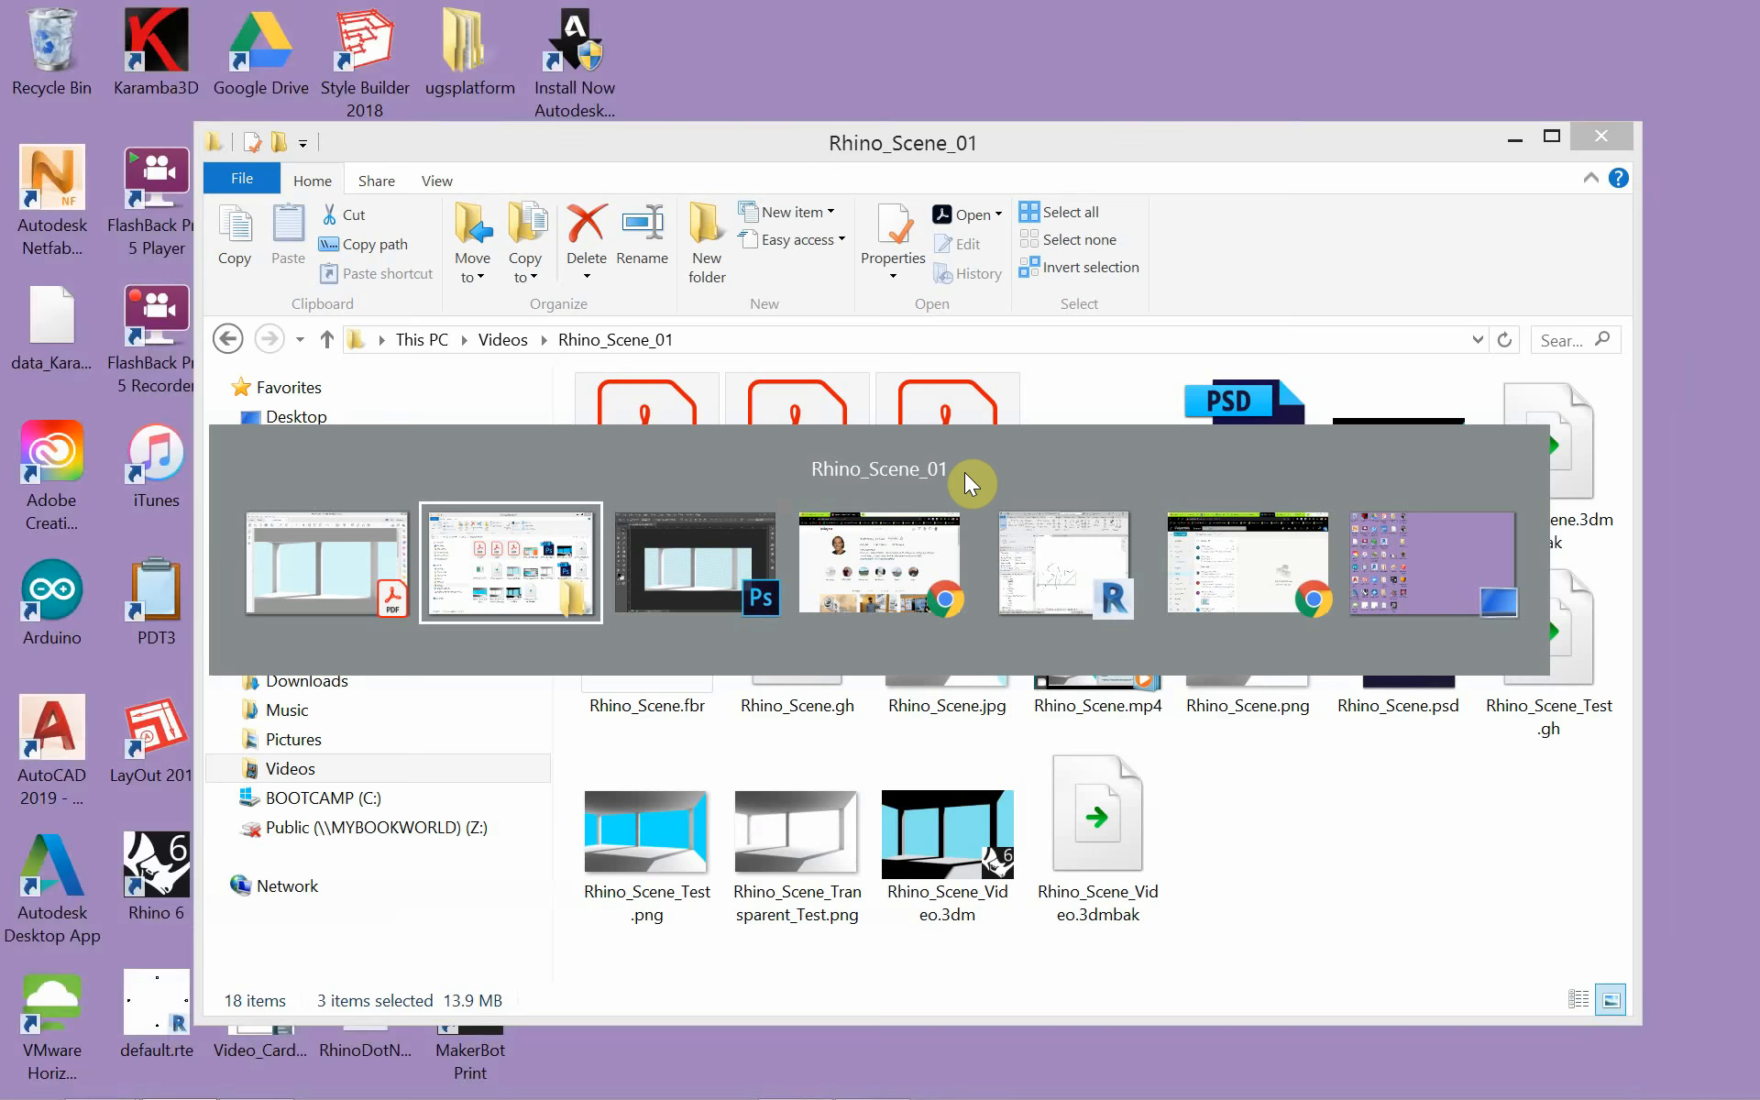